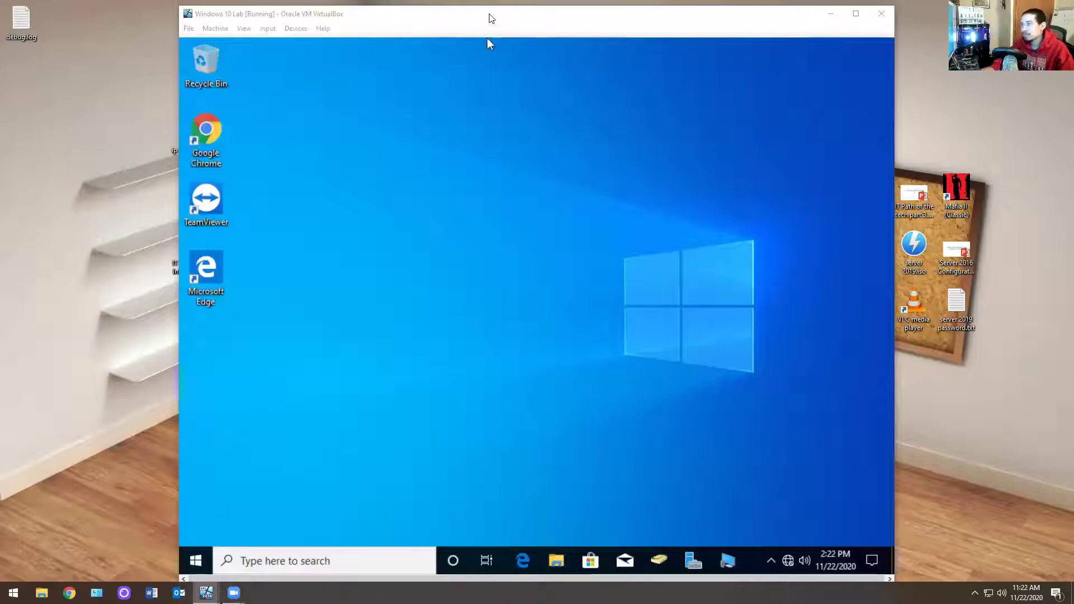
Step: Move Windows 10 Lab aside and bring the Desktop 2 VM window to the front
drag(490, 19, 375, 32)
mouse_move(207, 593)
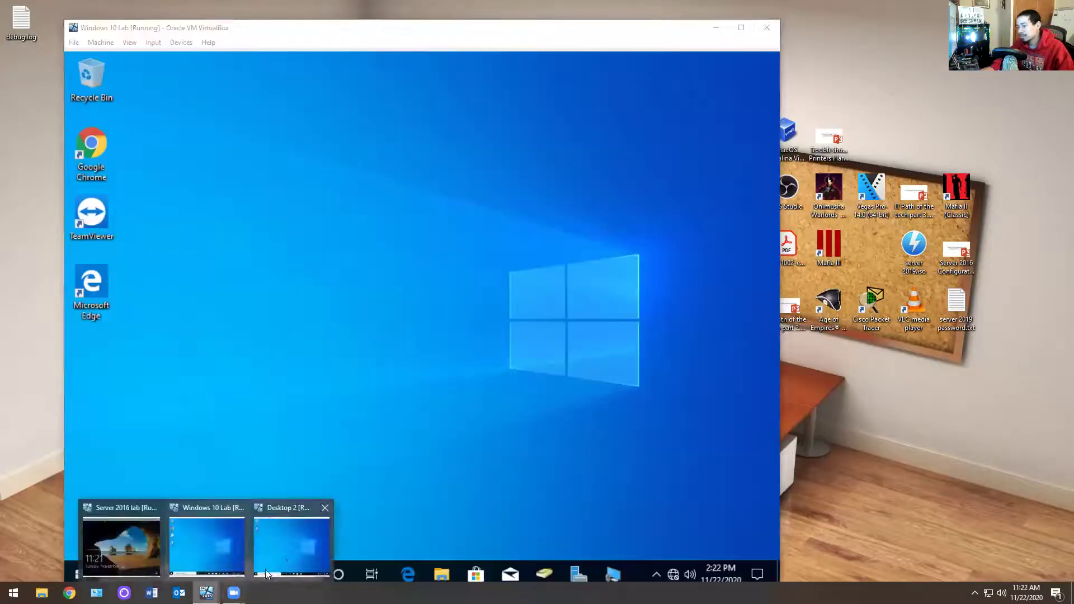
click(265, 569)
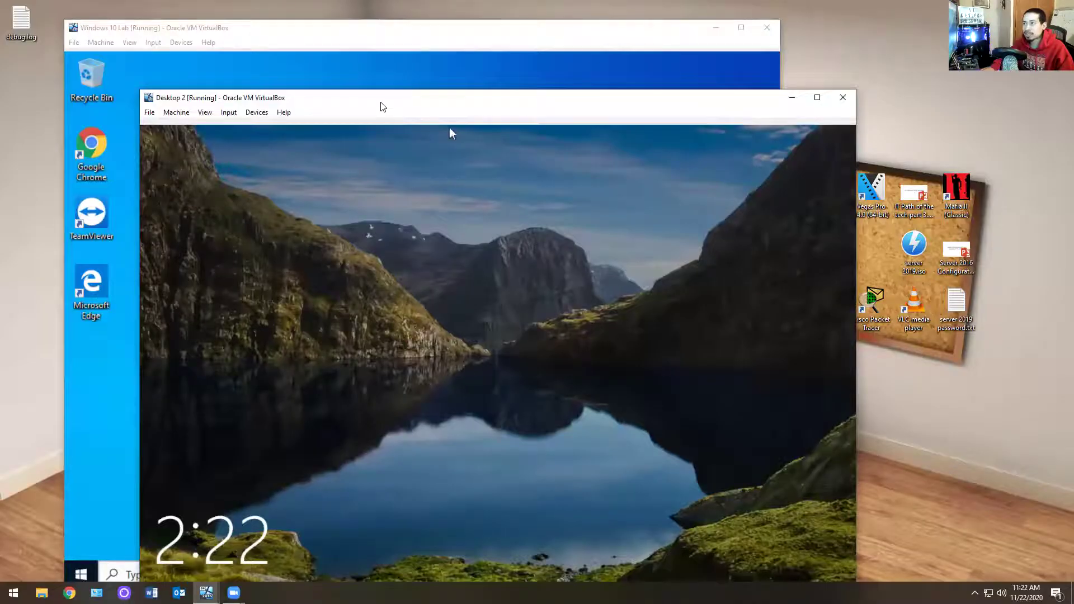
drag(383, 107, 597, 57)
Step: Send Ctrl-Alt-Del to Desktop 2 and sign in with the user's password, retrying once
click(443, 62)
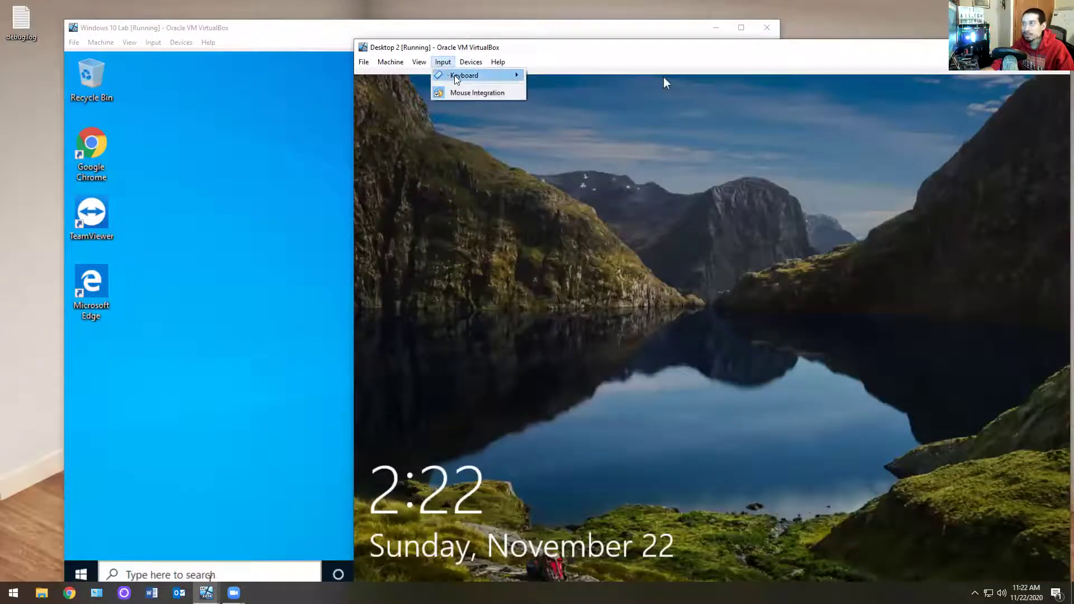
mouse_move(457, 79)
click(582, 106)
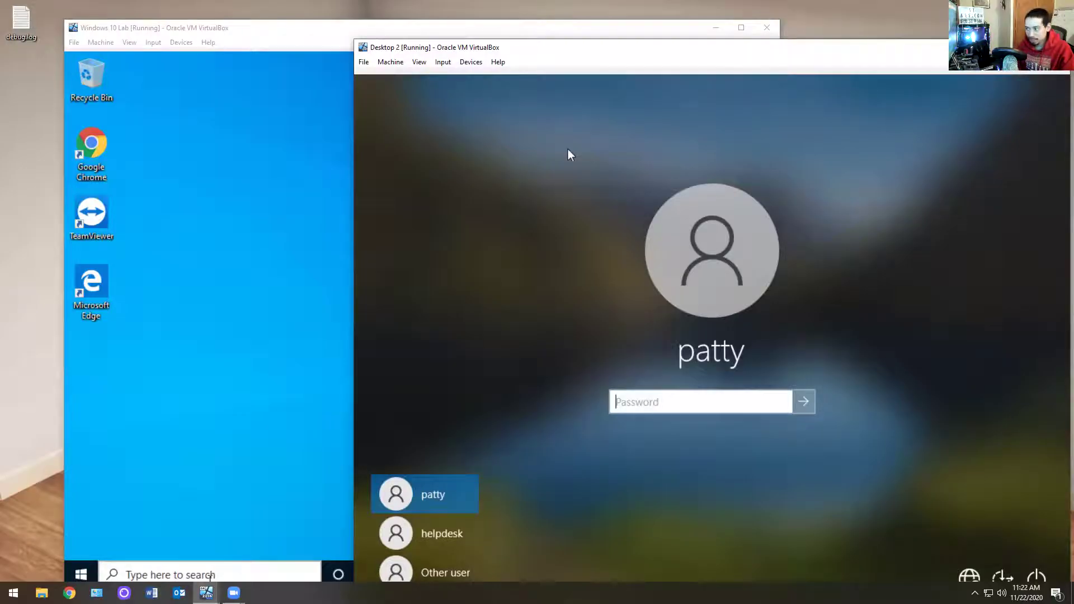
text(••••••)
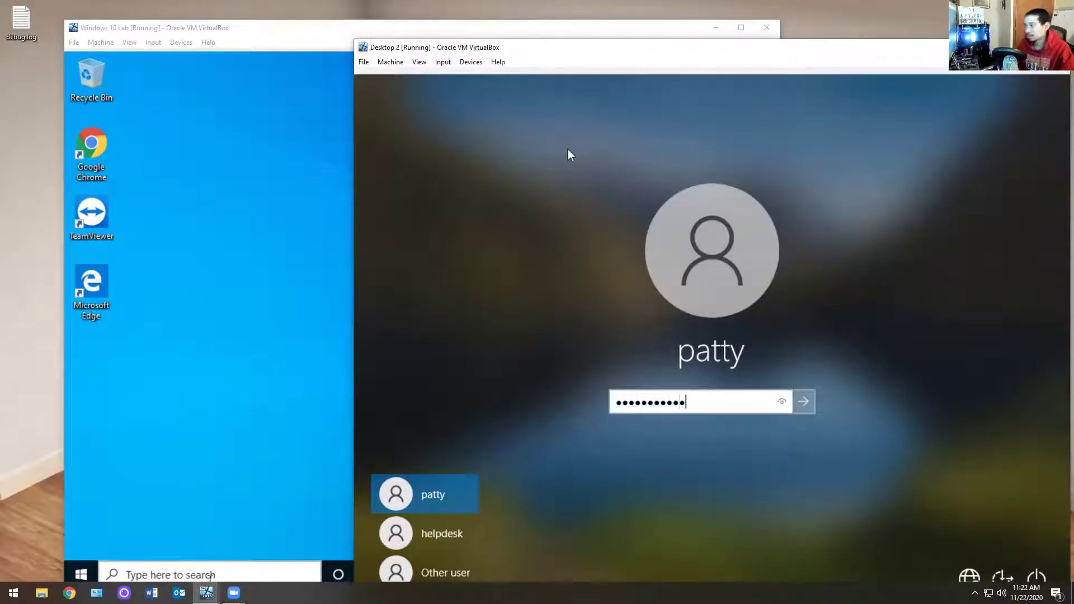
key(Return)
key(Return)
text(••••••)
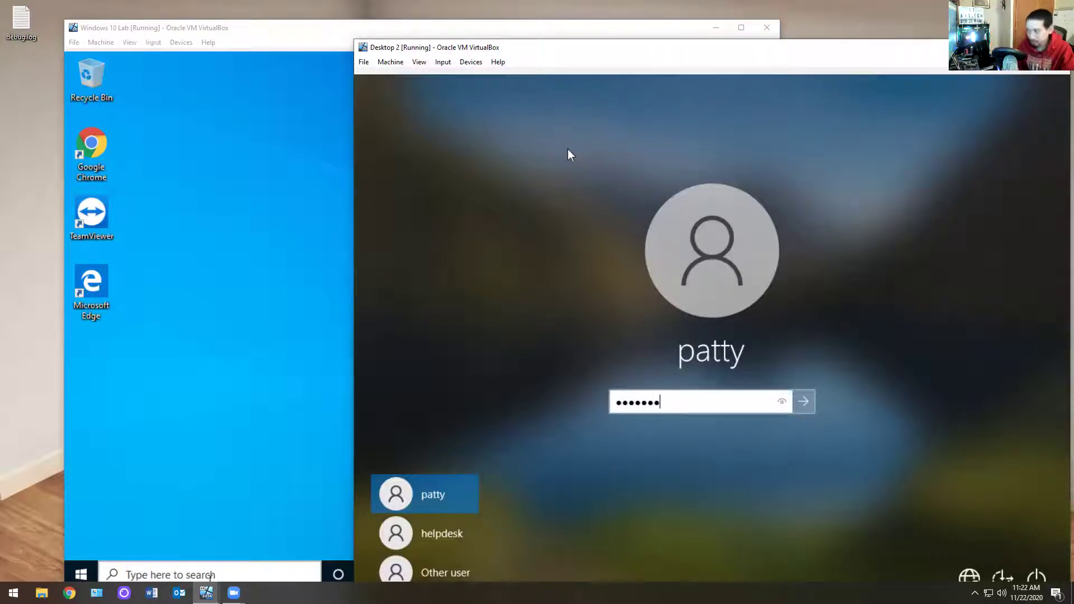
key(Return)
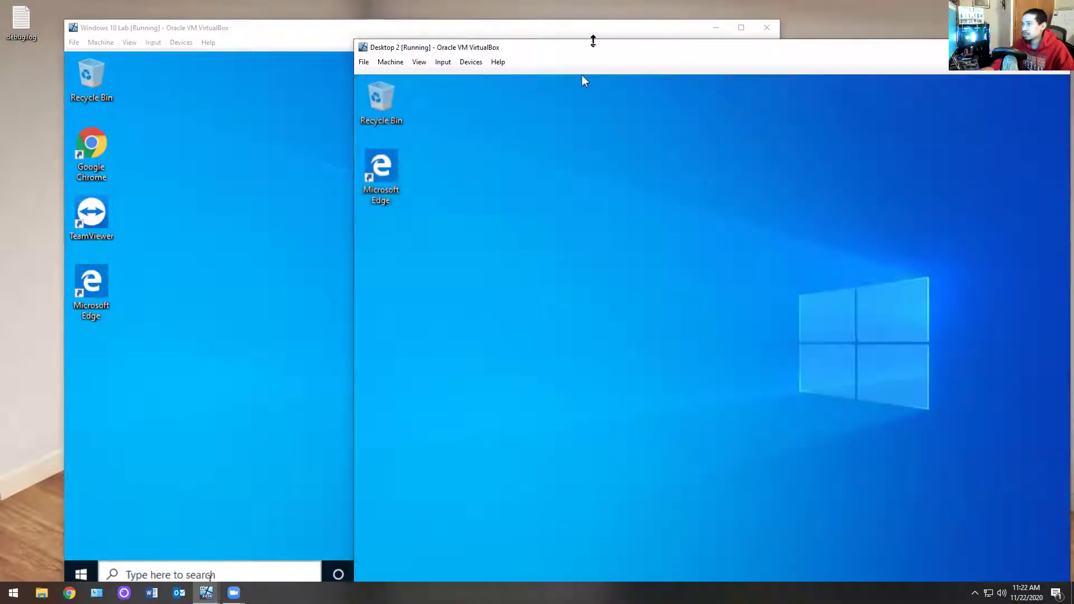
Step: Open File Explorer on Desktop 2 at This PC, showing mapped drives P: and Z:
drag(615, 48, 658, 19)
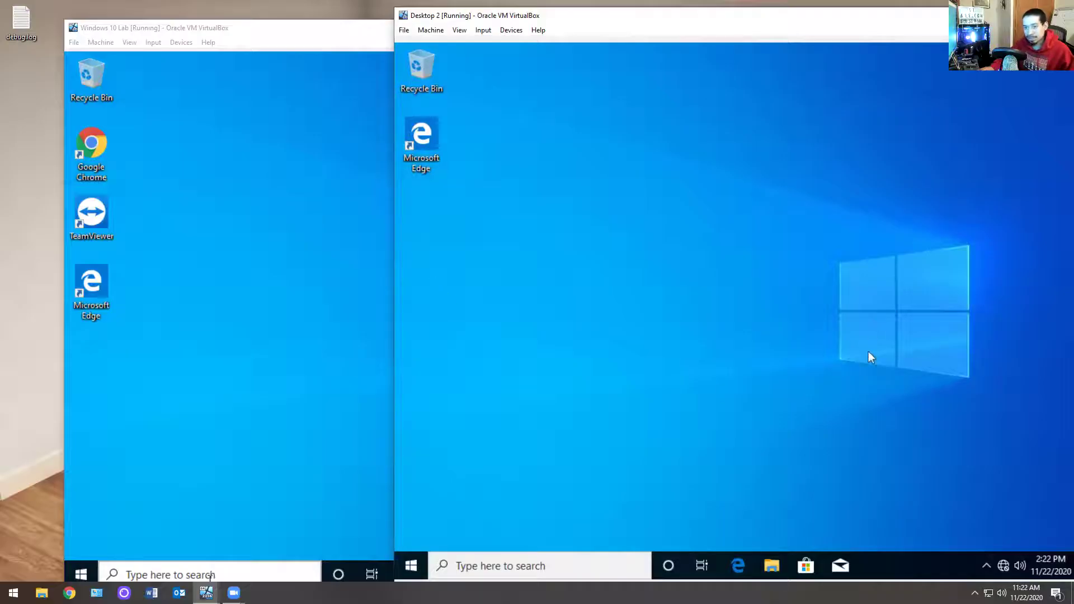
click(772, 565)
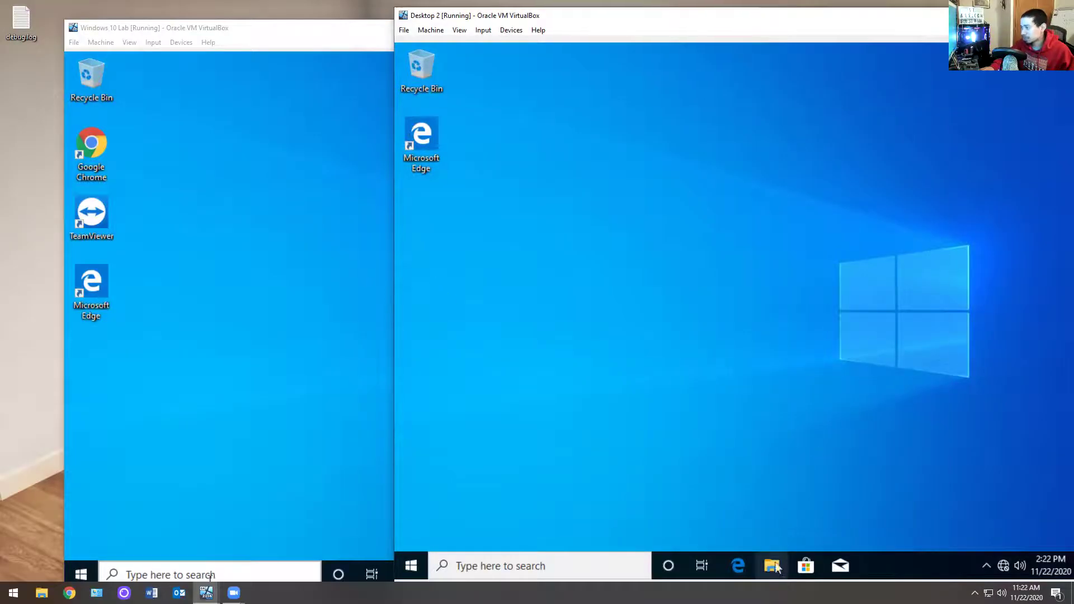
click(454, 361)
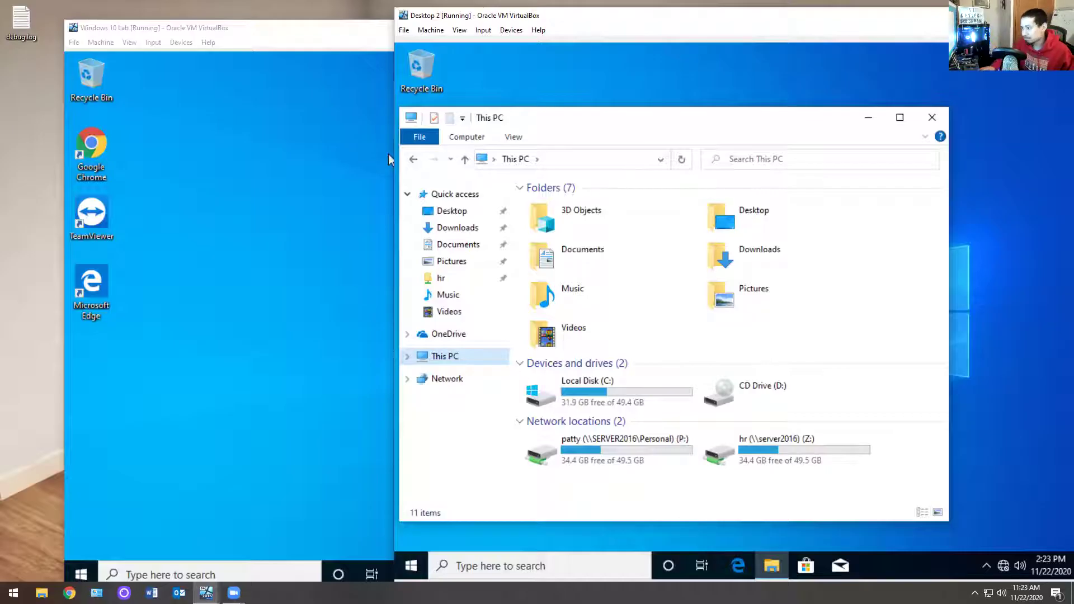
Step: Open This PC's Remote settings, authenticating with the helpdesk admin account and its password
right_click(442, 357)
click(472, 347)
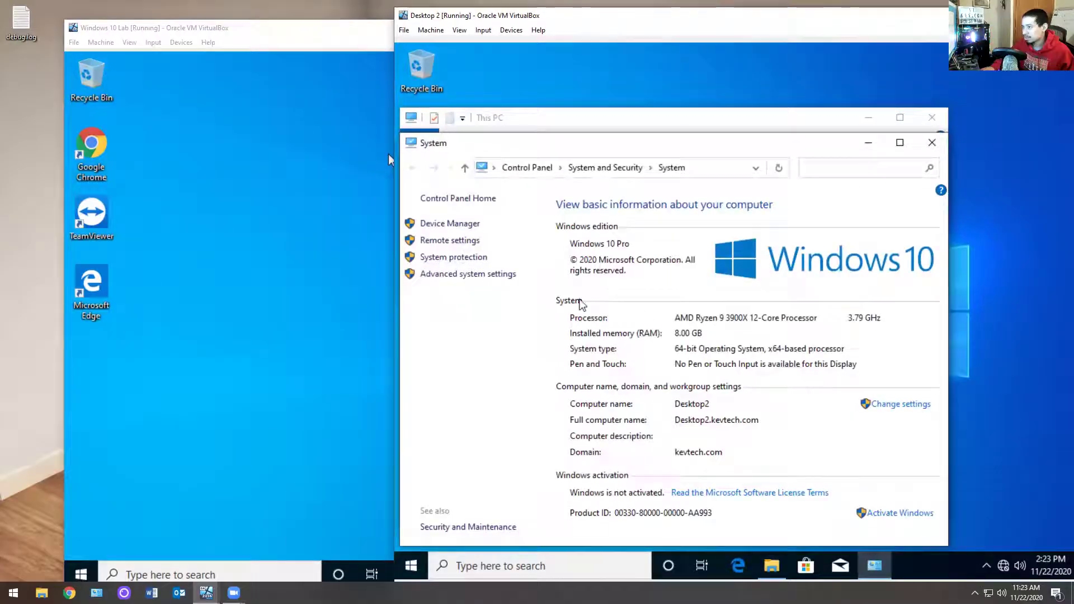
click(456, 241)
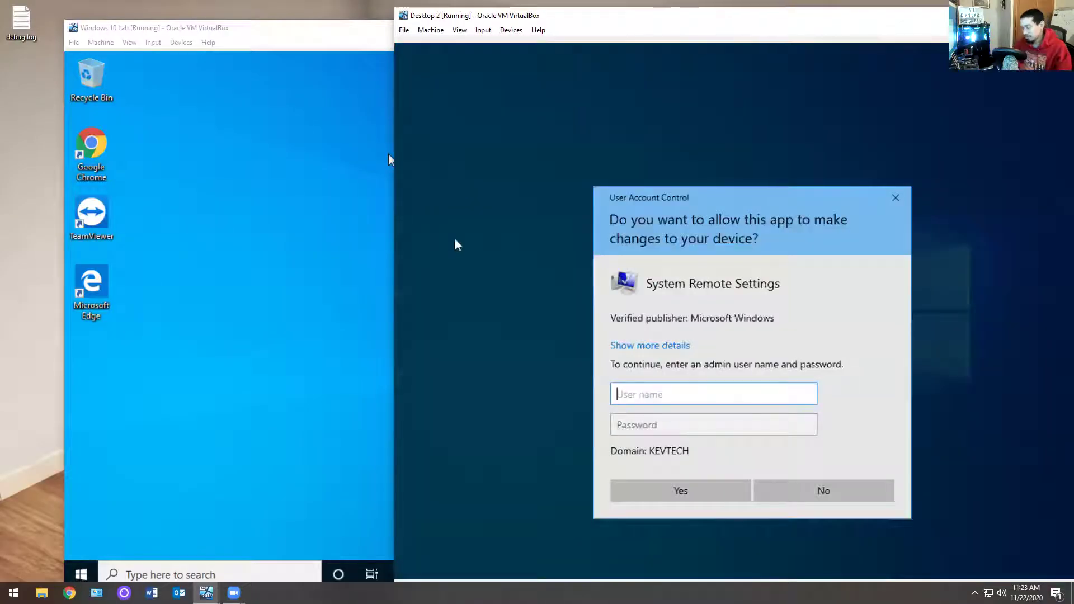
text(helpde)
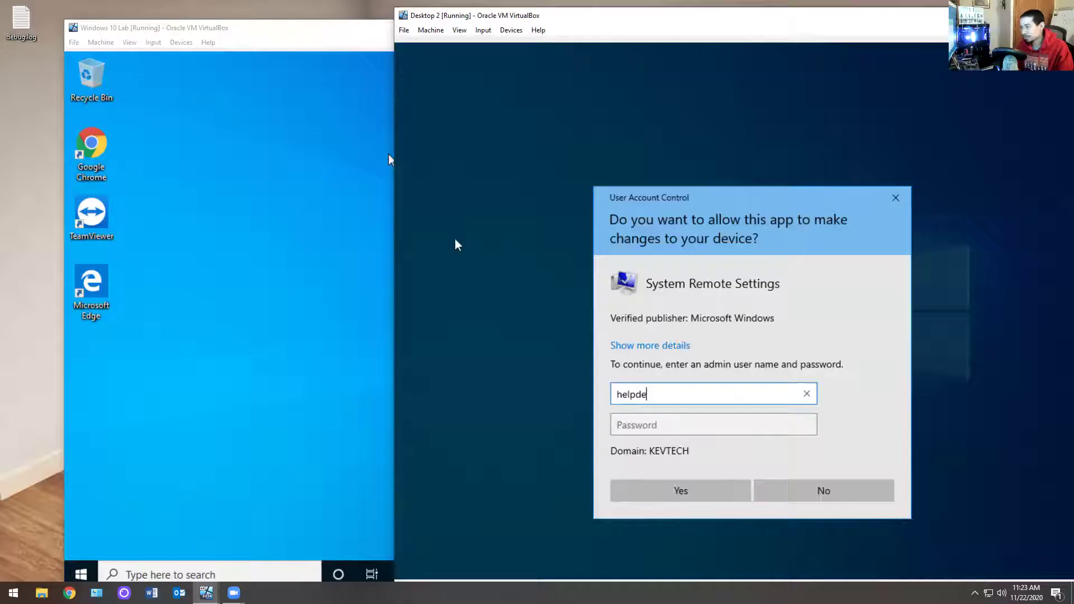
text(sk)
key(Tab)
text(••••••••)
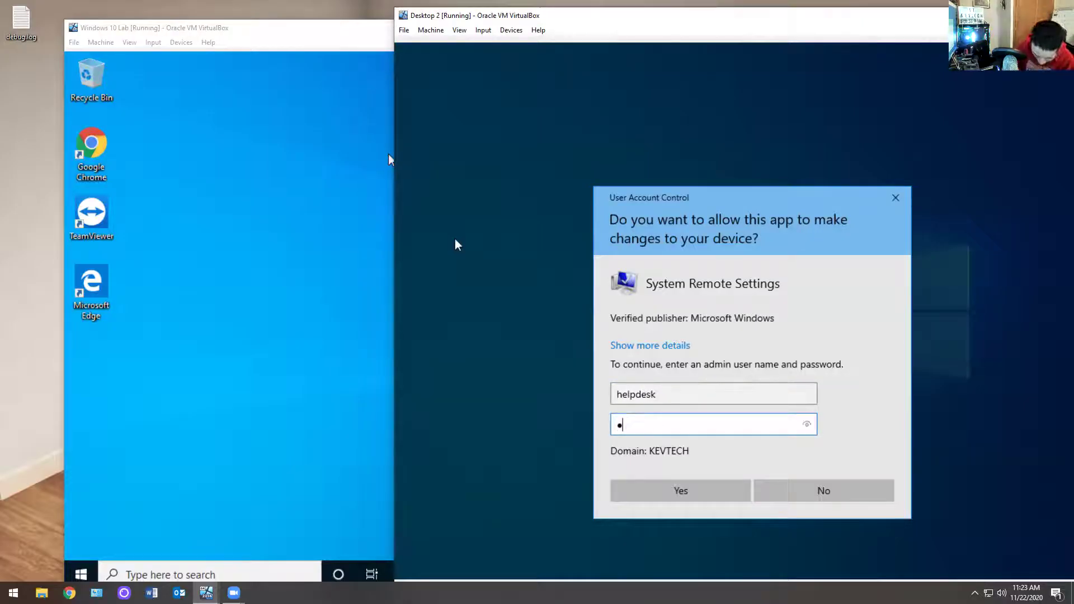
text(•••)
key(Return)
Step: Allow remote connections, confirm helpdesk is a permitted user, apply, and close the system windows
click(562, 367)
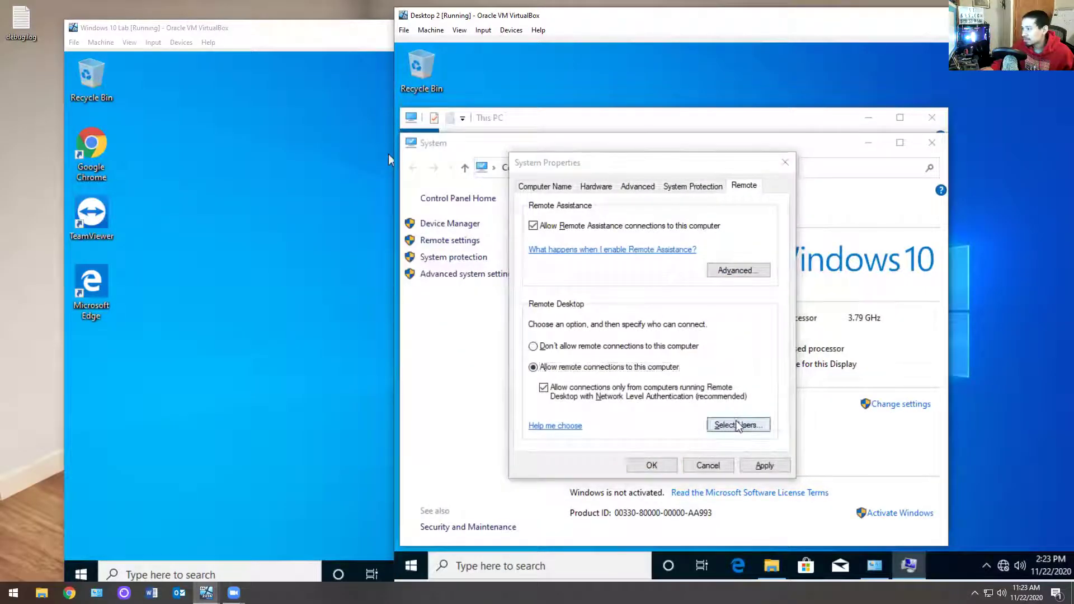
click(737, 424)
click(592, 261)
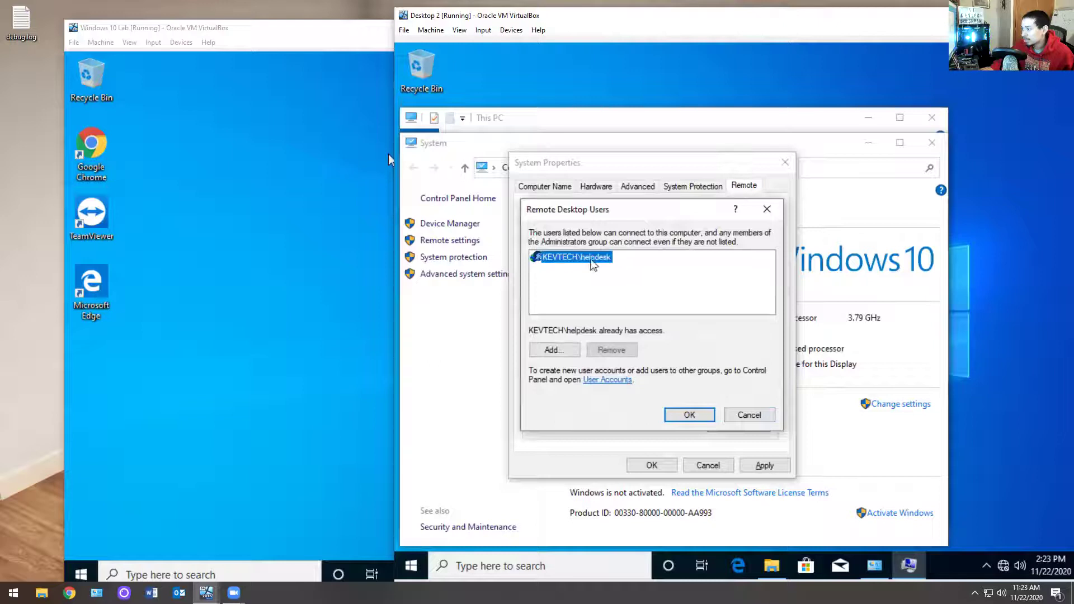
click(689, 414)
click(765, 465)
click(652, 466)
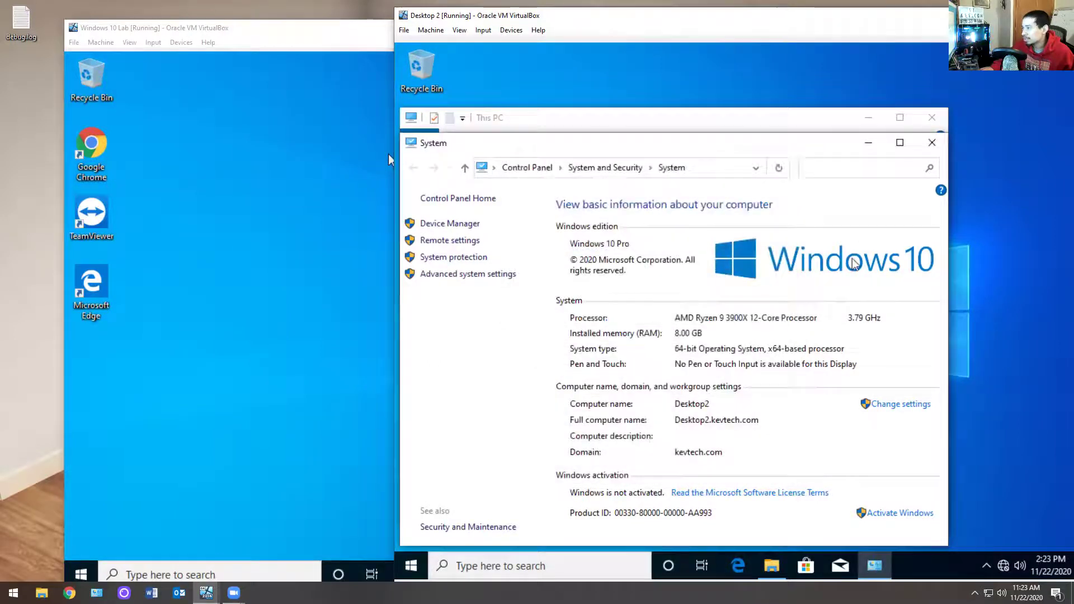
click(932, 143)
click(932, 117)
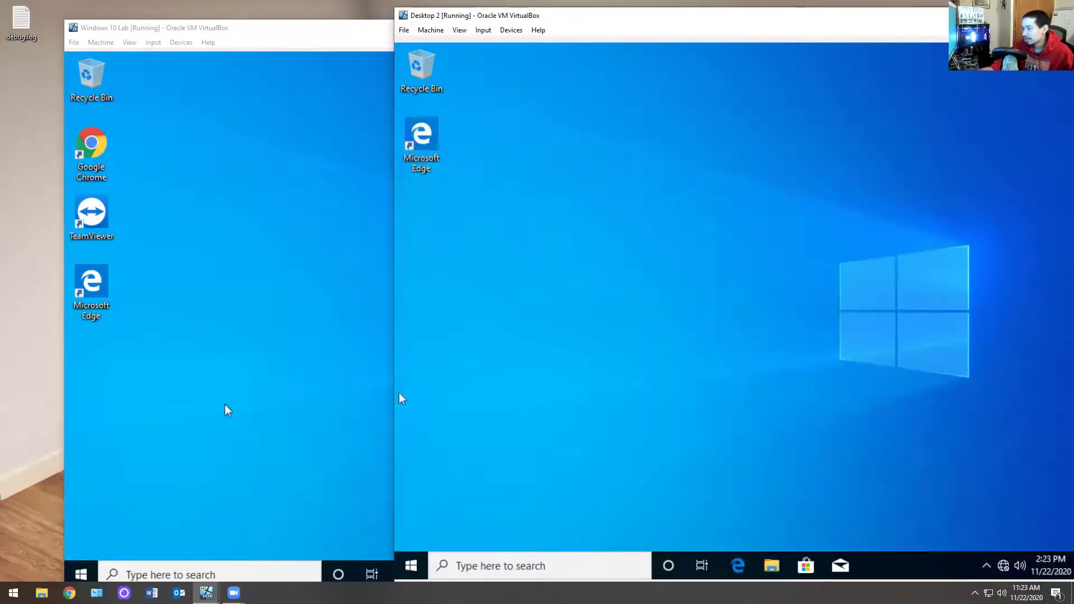
click(227, 410)
Step: Launch Remote Desktop Connection and connect to desktop2 with the helpdesk password
click(81, 575)
text(re)
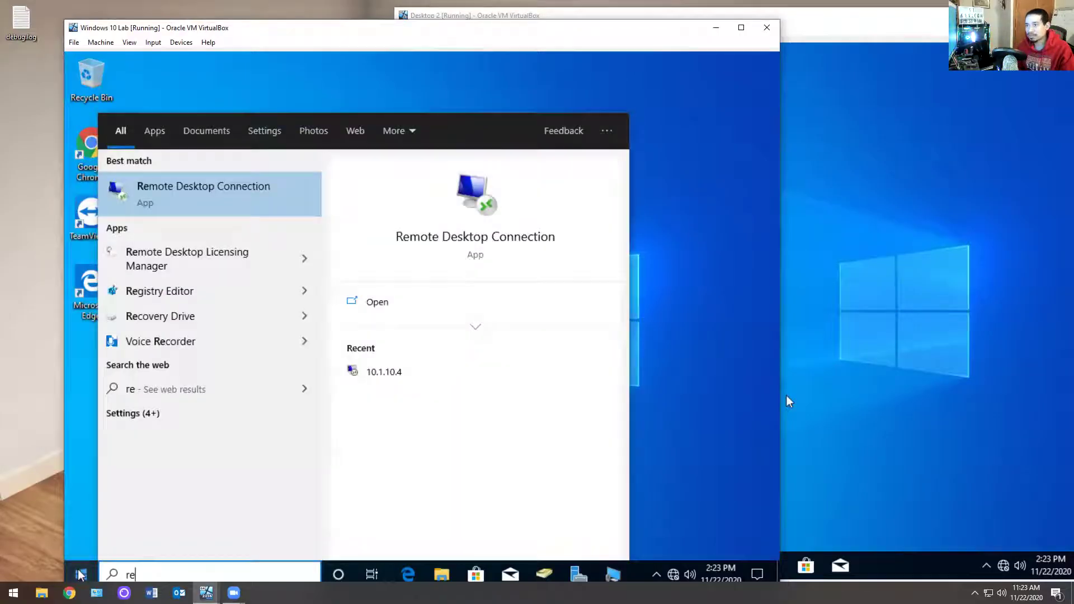
key(Return)
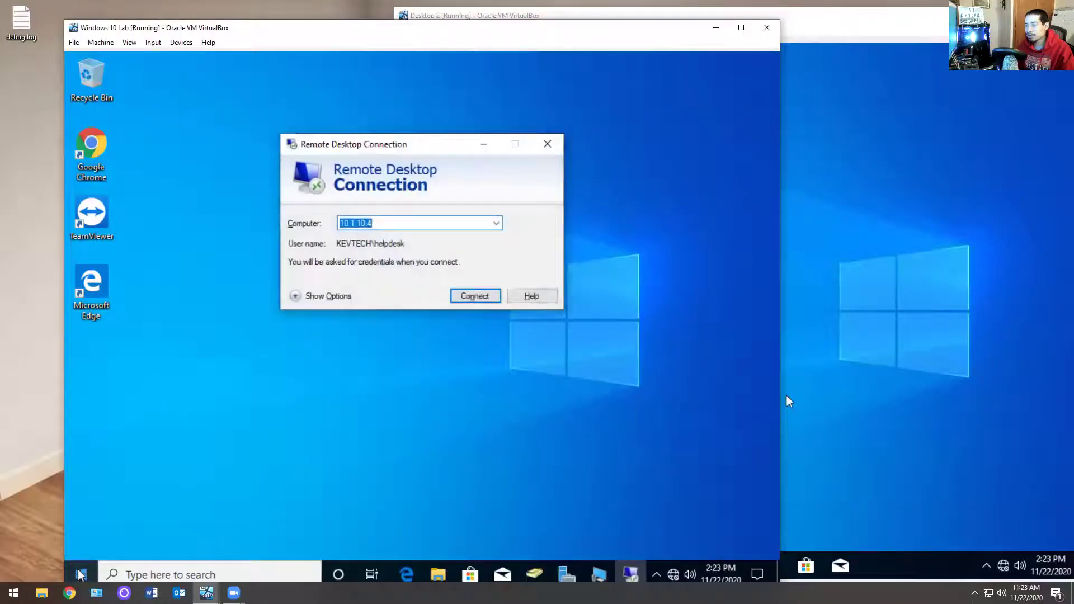
text(de)
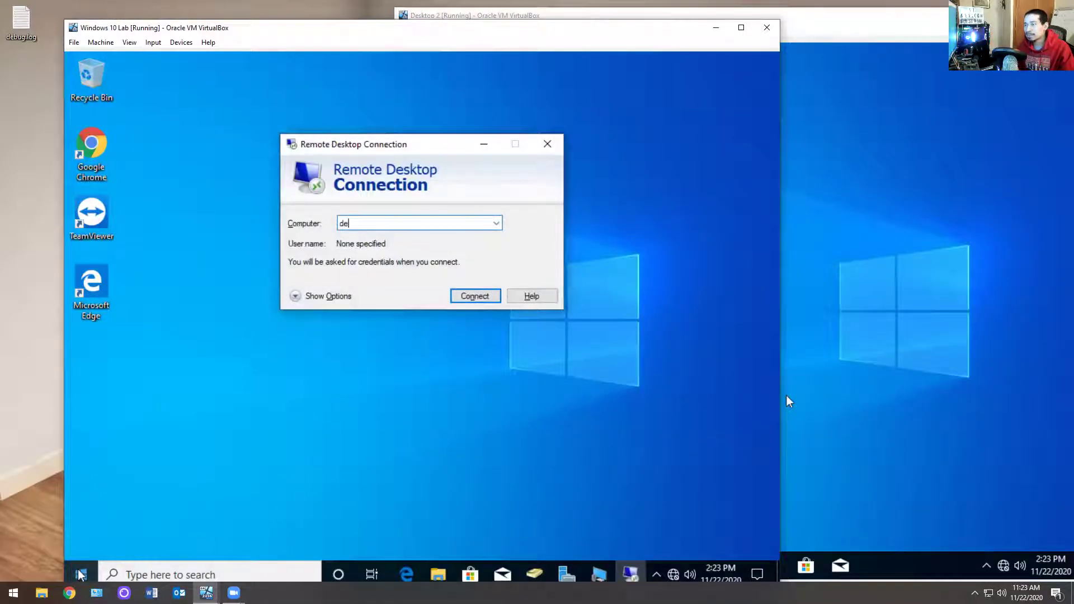
text(sktop2)
key(Return)
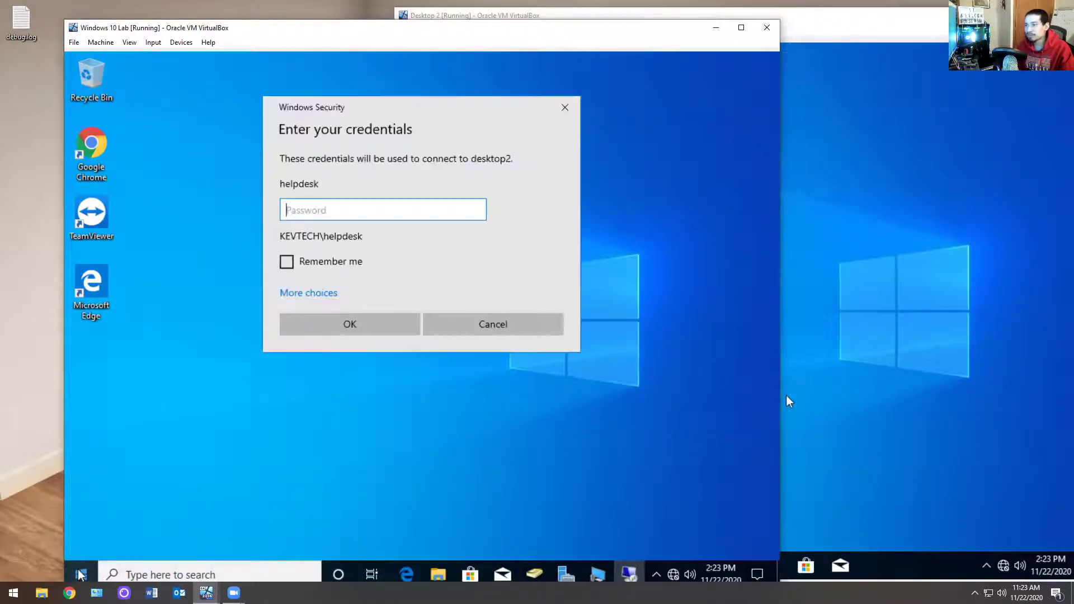
text(********)
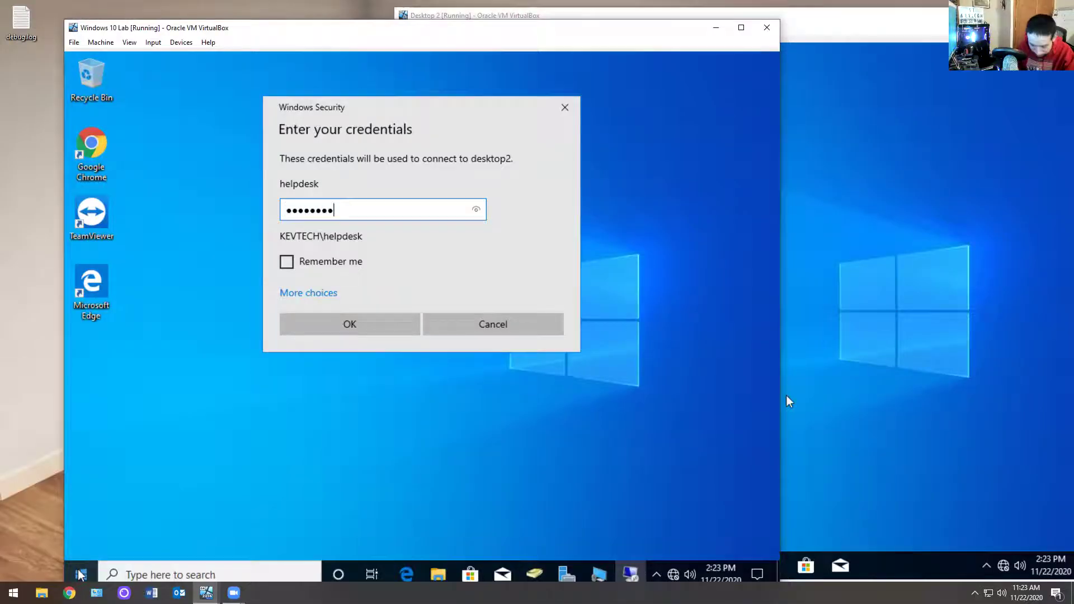
key(Return)
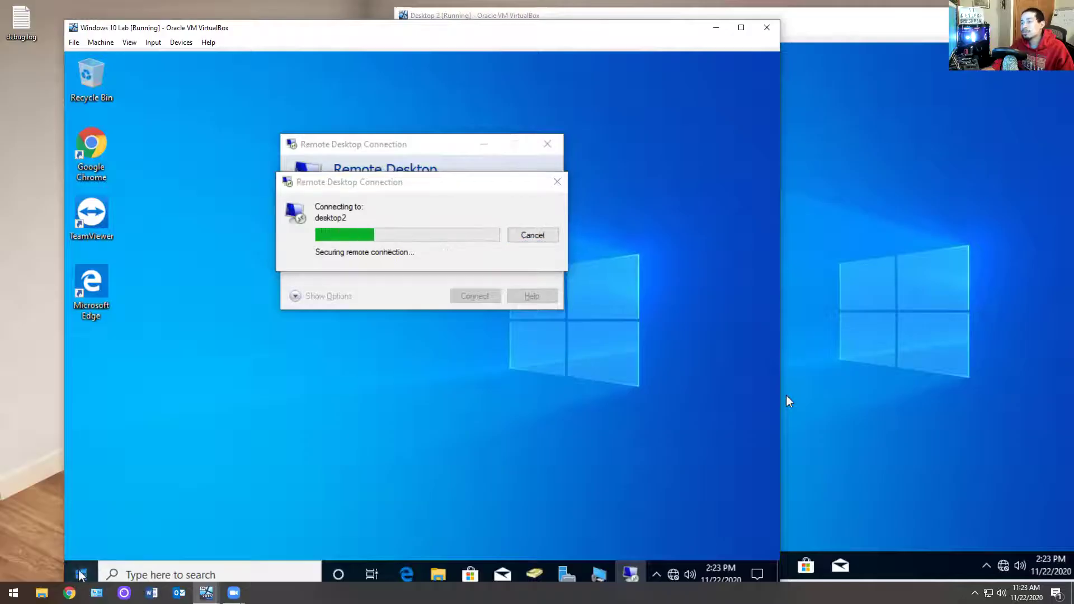
Step: Search the Start menu for 'c' and launch the top result
click(81, 575)
text(cn)
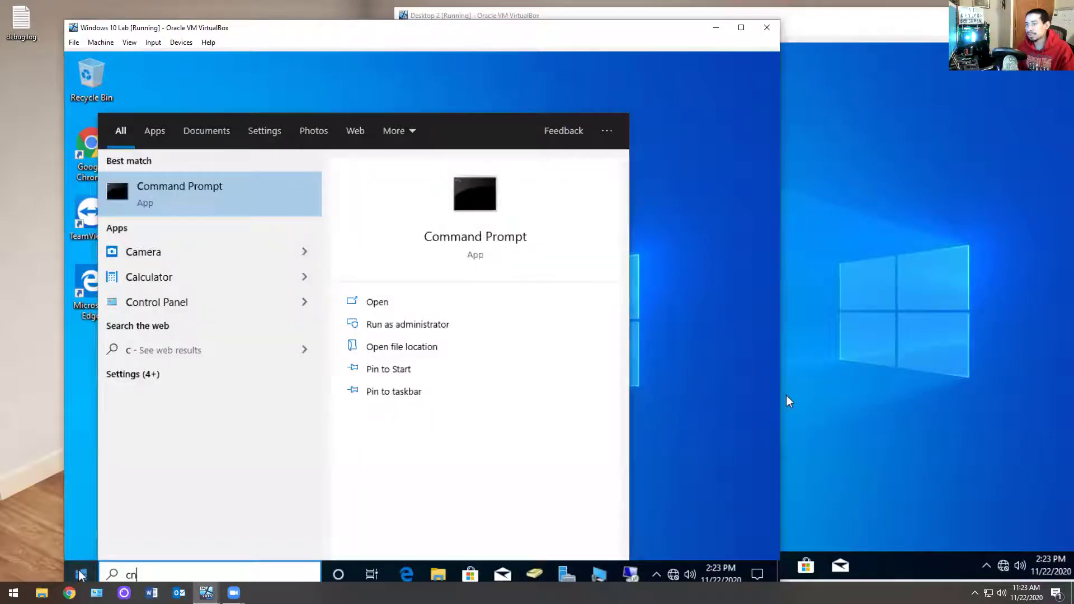
key(Return)
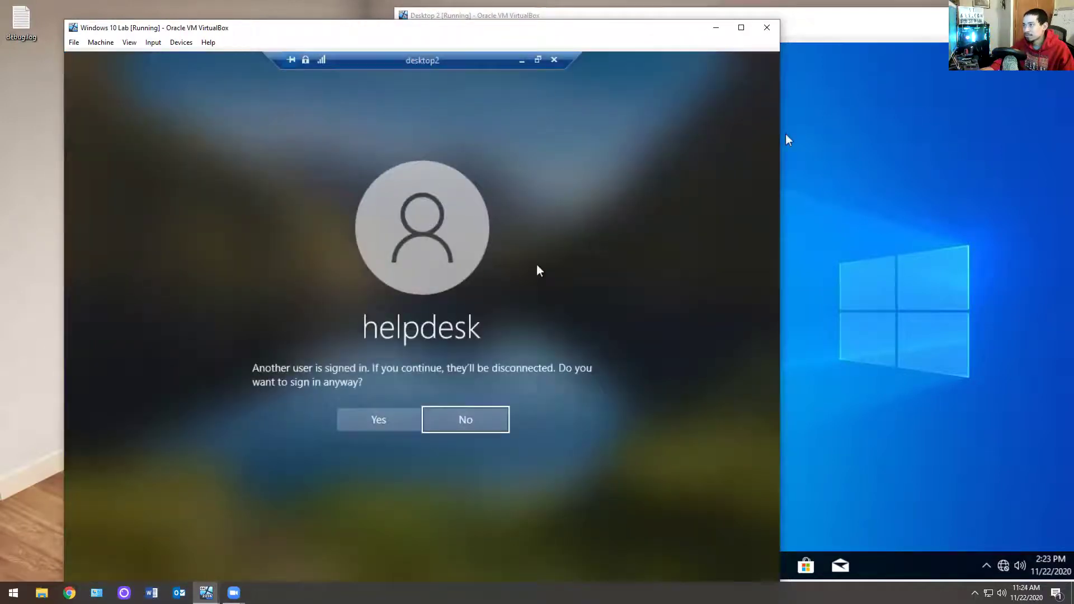
Step: Close the accidental bing.com search and bring the Desktop 2 window back to the front
click(522, 61)
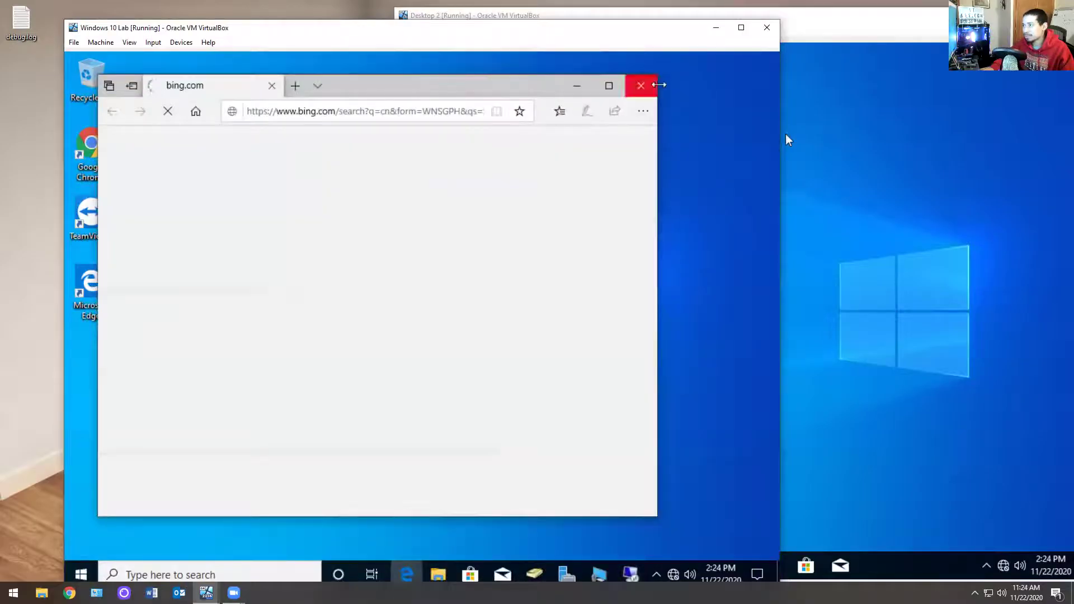
click(650, 89)
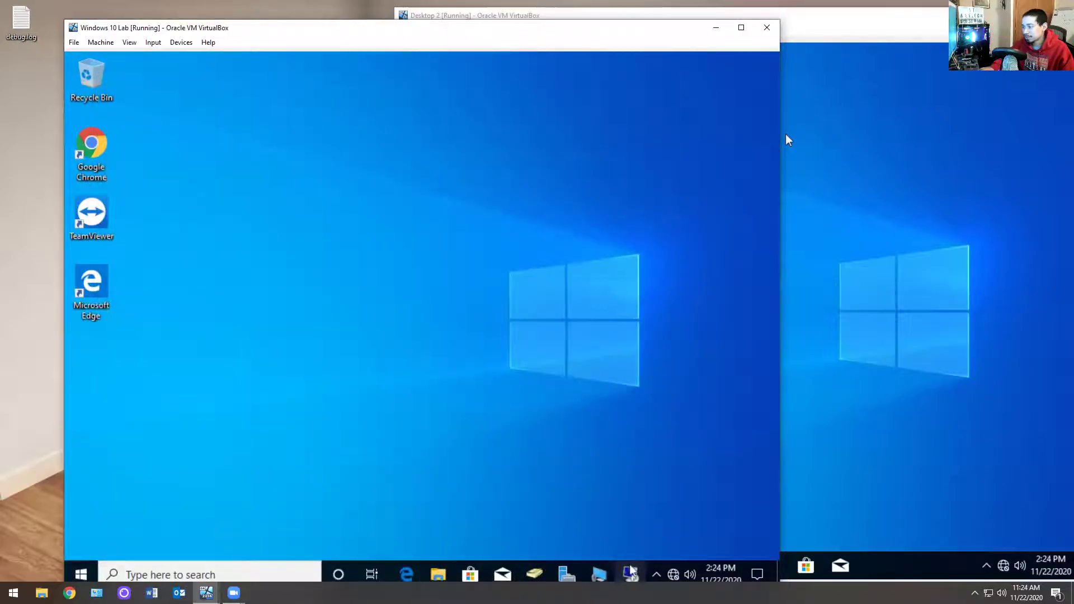
click(629, 572)
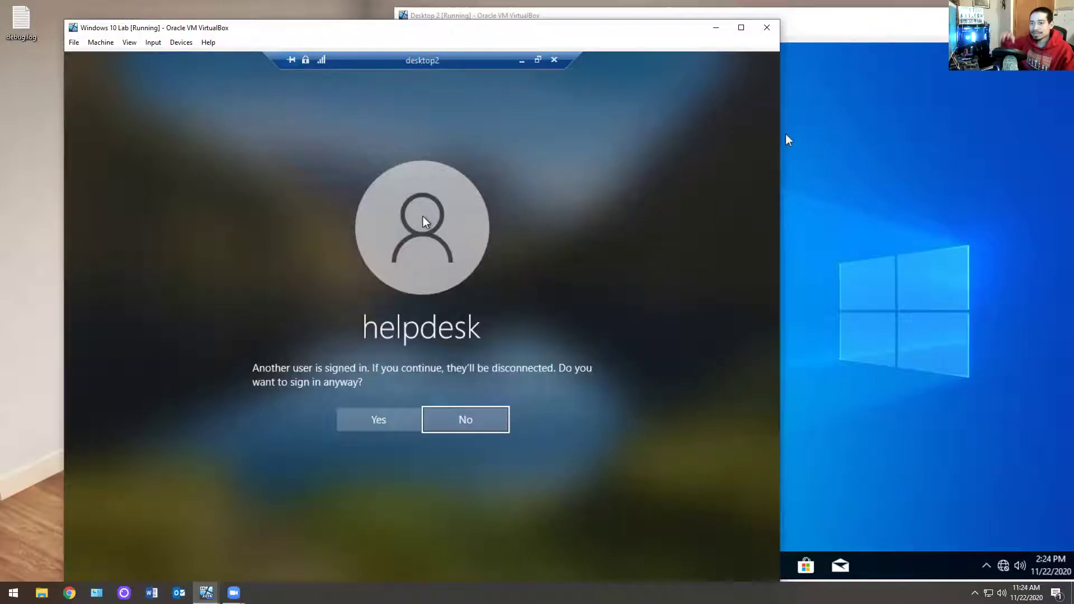
click(790, 335)
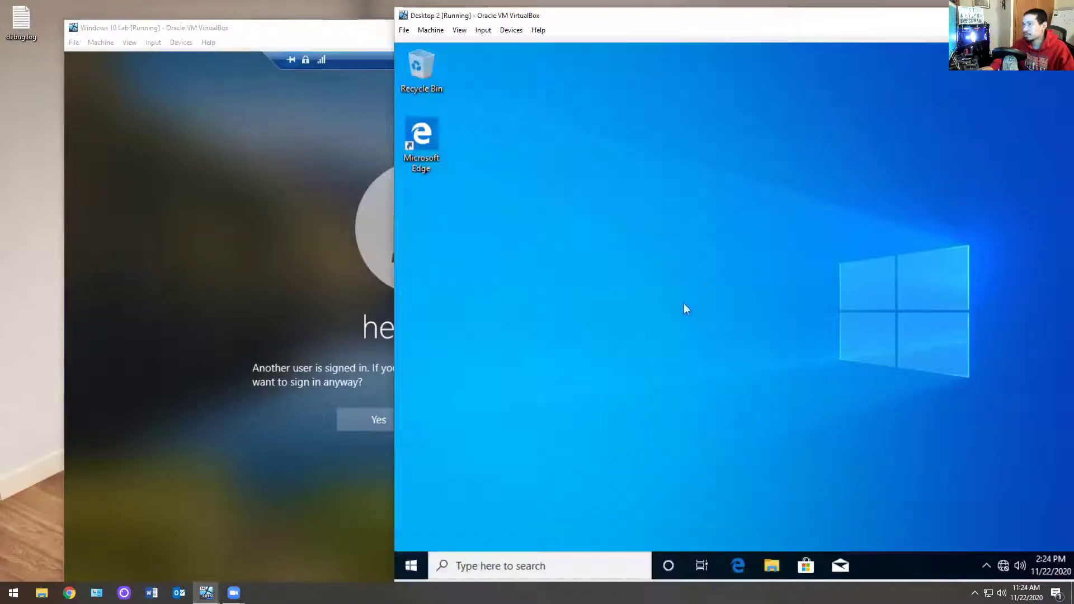
Step: Run ipconfig /flushdns in a Desktop 2 Command Prompt, then close the window
click(411, 567)
text(cmd)
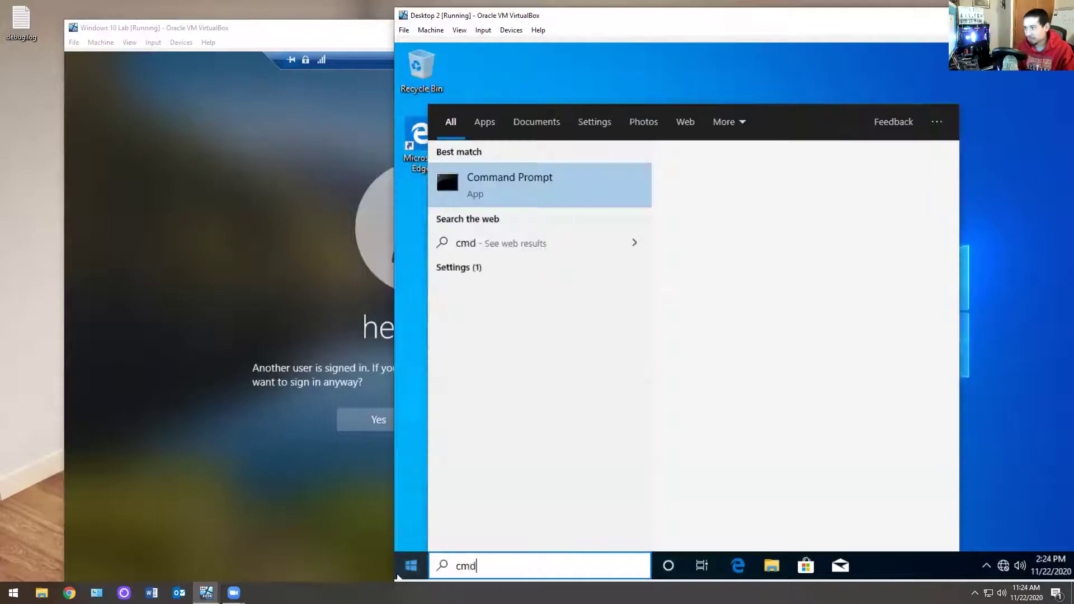
key(Return)
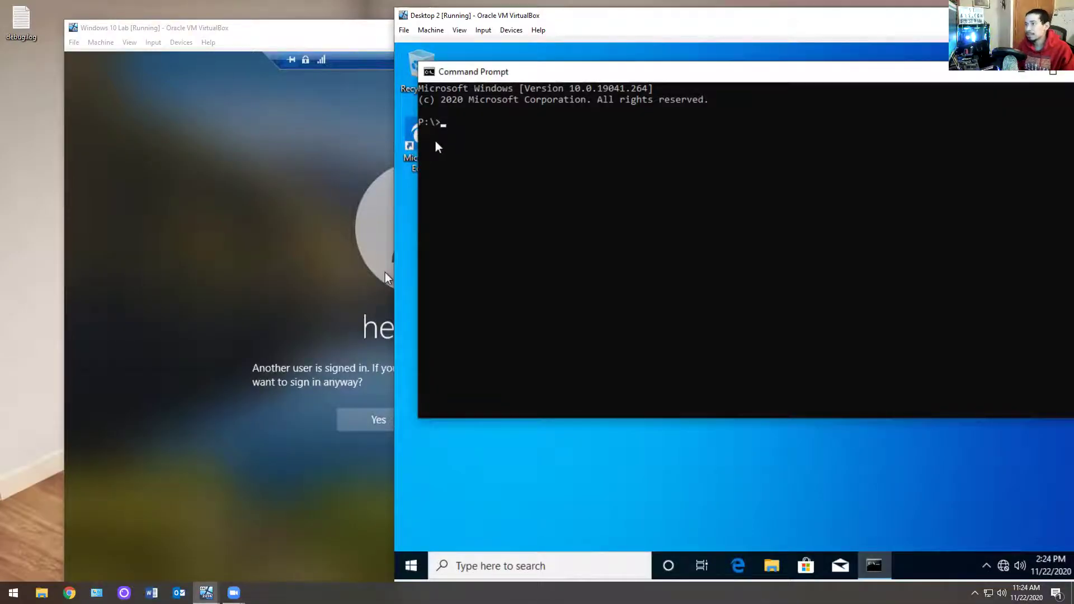
text(ipconfig)
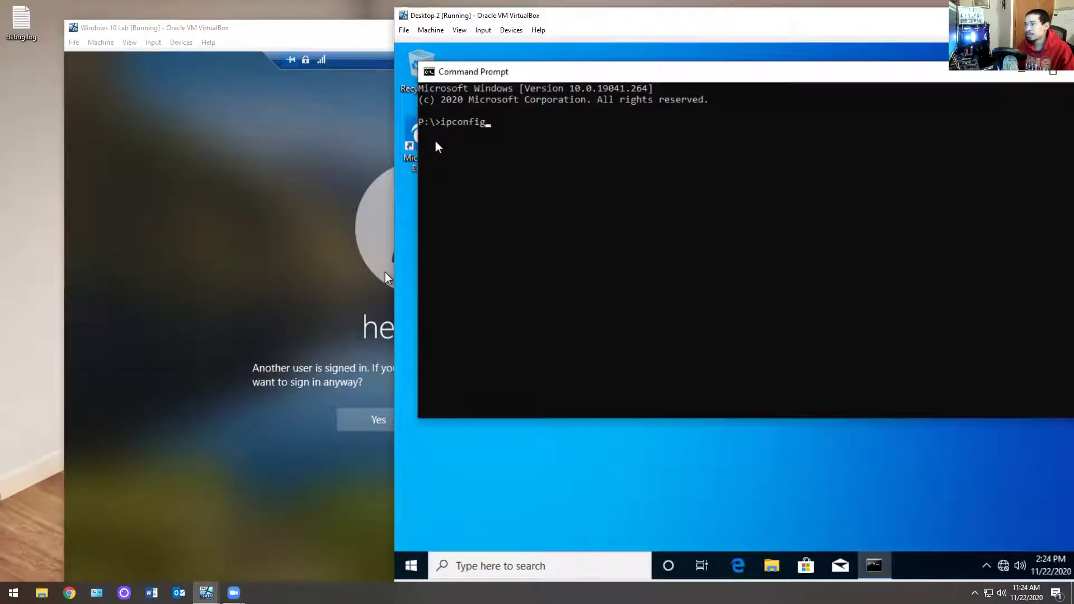
text( /flushdns)
key(Return)
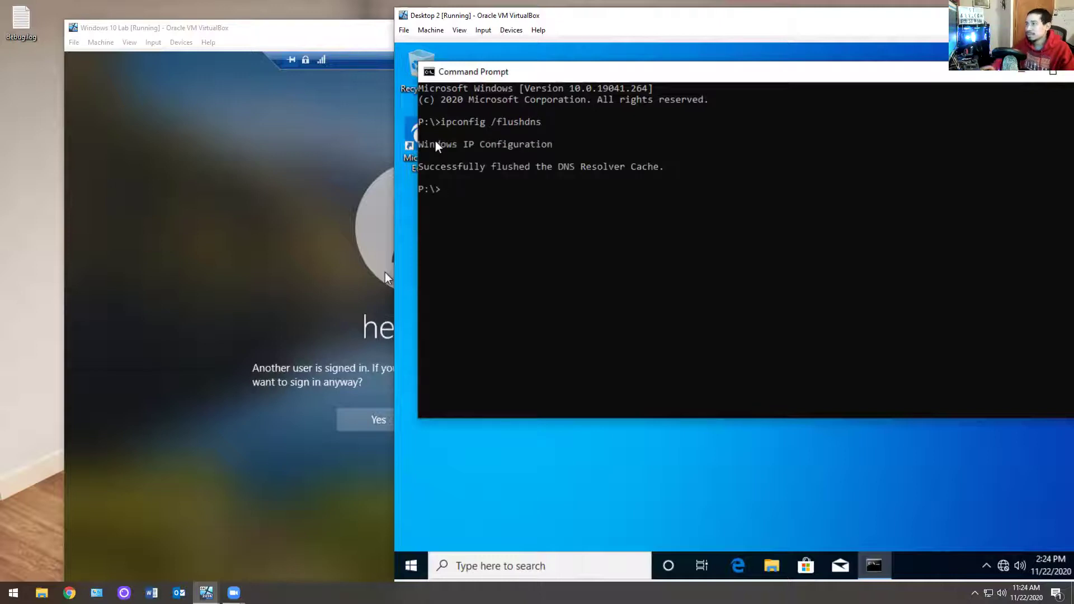
drag(796, 71, 583, 166)
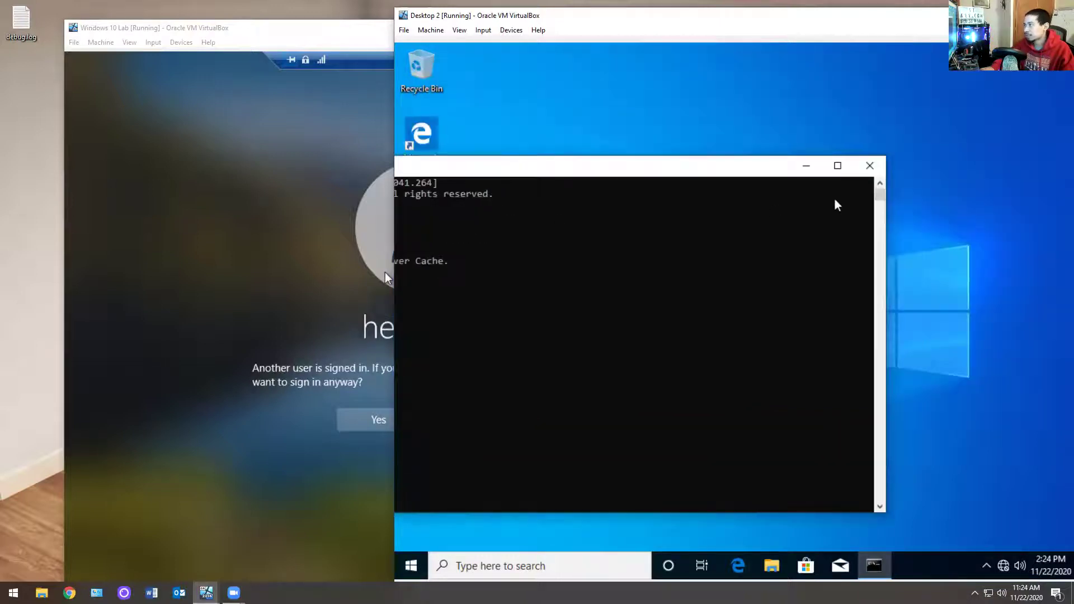
click(861, 168)
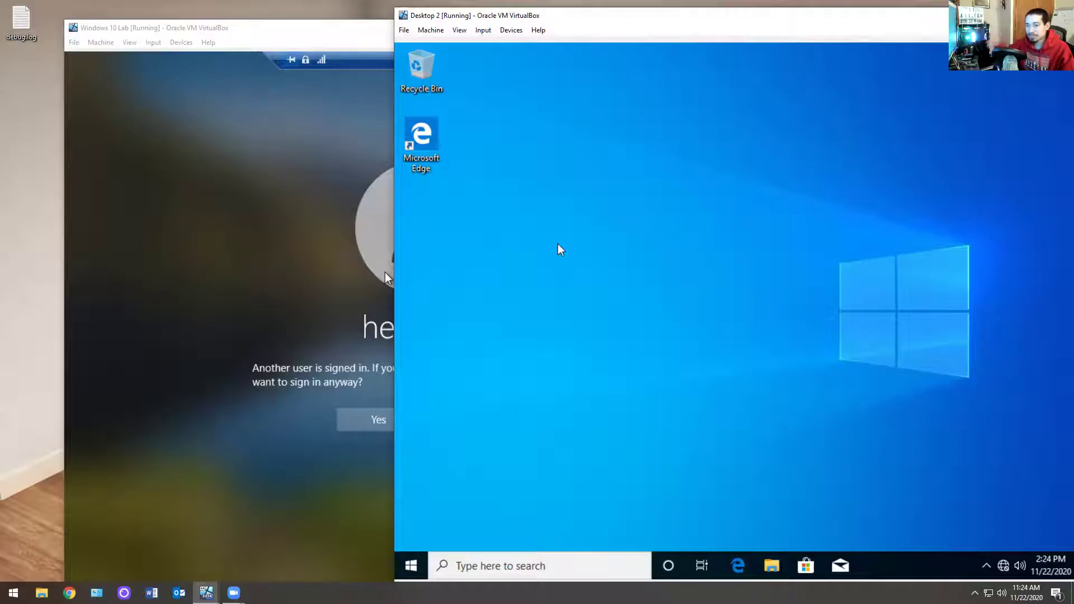
Step: Confirm the helpdesk sign-in despite the other user and allow the connection on Desktop 2
click(305, 230)
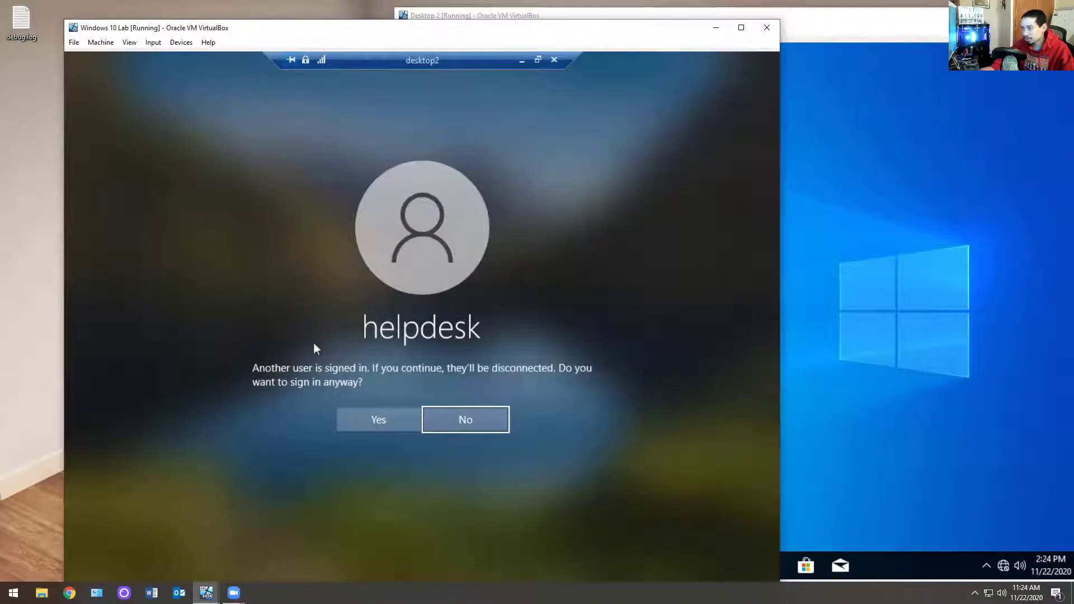
click(360, 425)
click(839, 291)
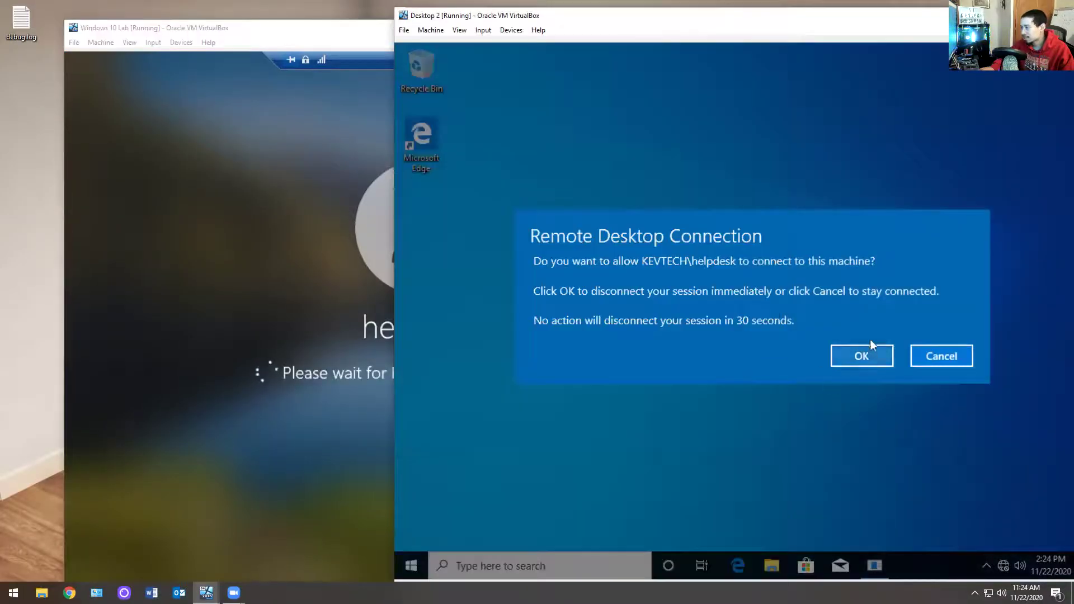
click(865, 359)
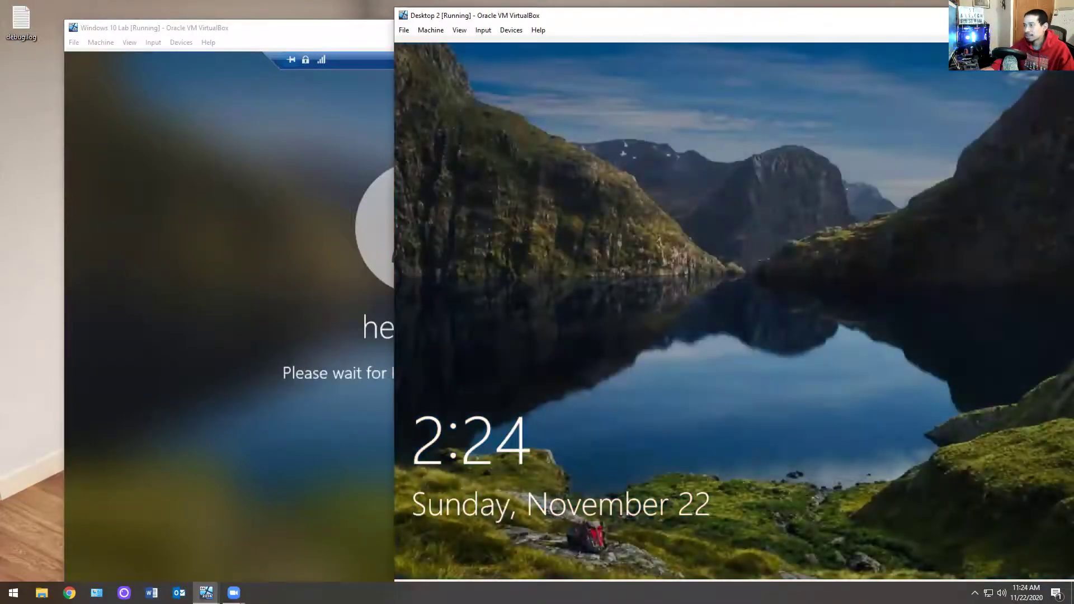
click(285, 156)
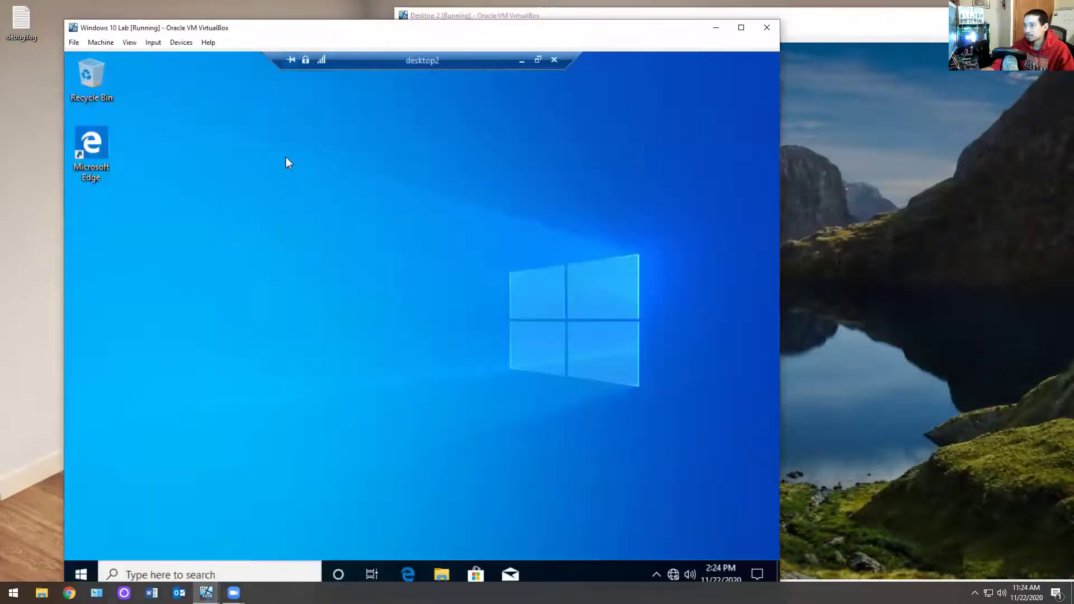
Step: In the remote session, browse to C:\Users, the other user's profile, and its Desktop folder, granting access
click(441, 575)
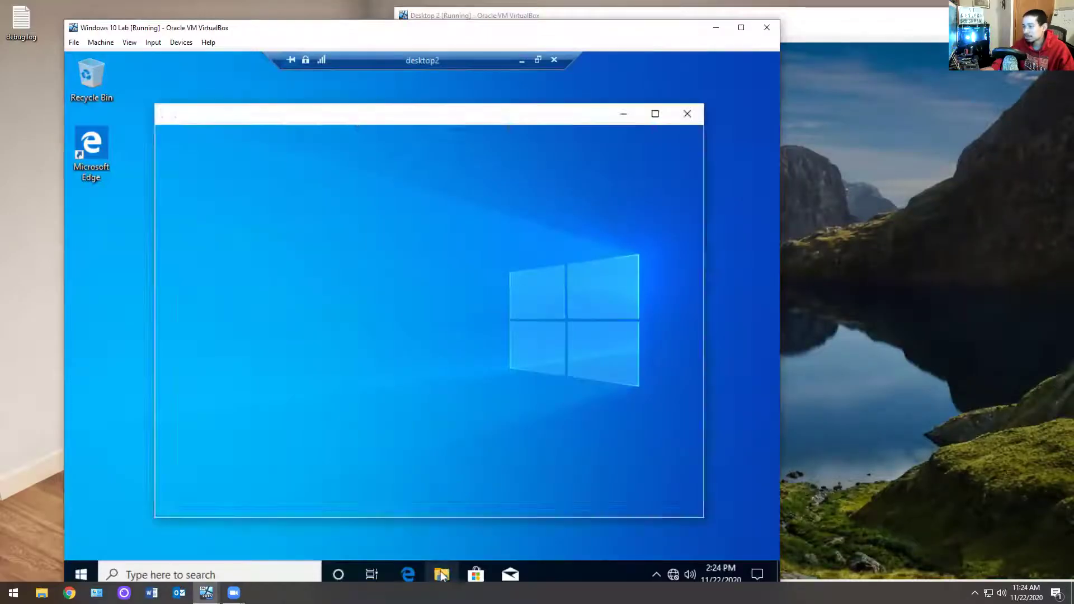
click(200, 336)
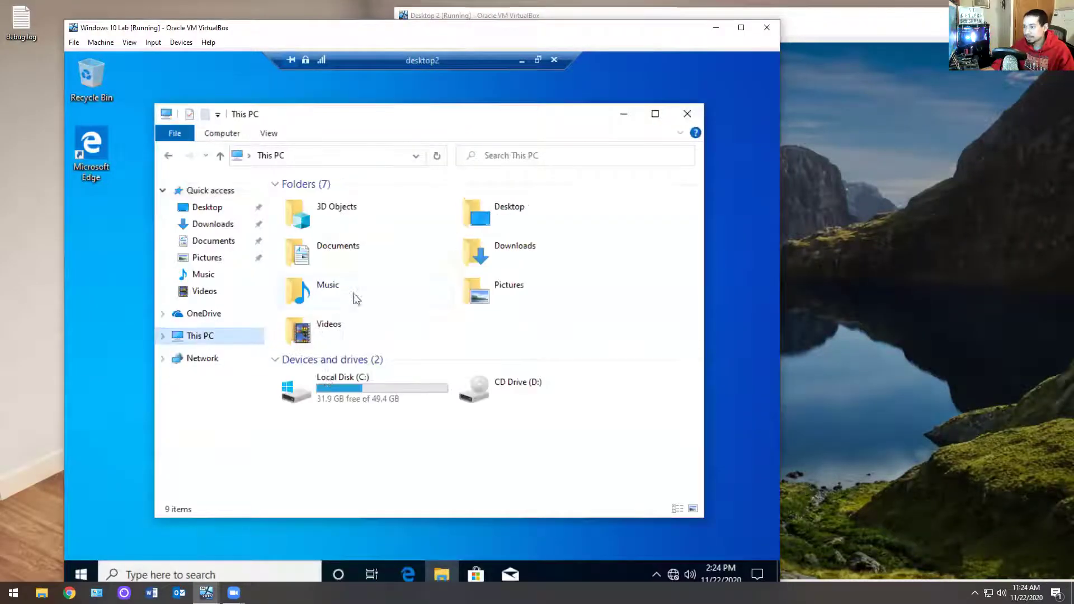
double_click(362, 413)
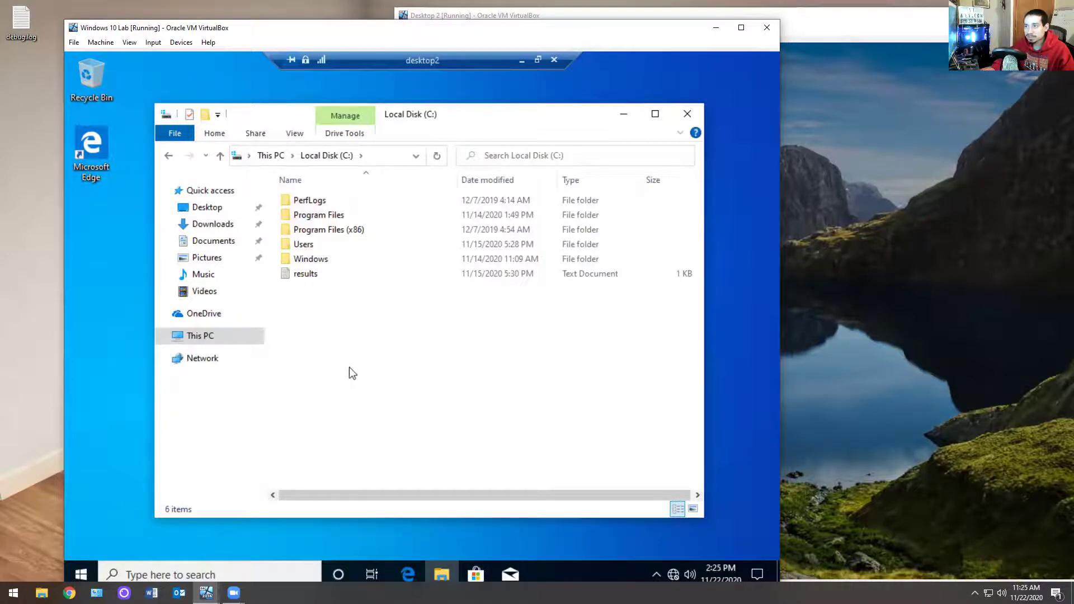
double_click(309, 243)
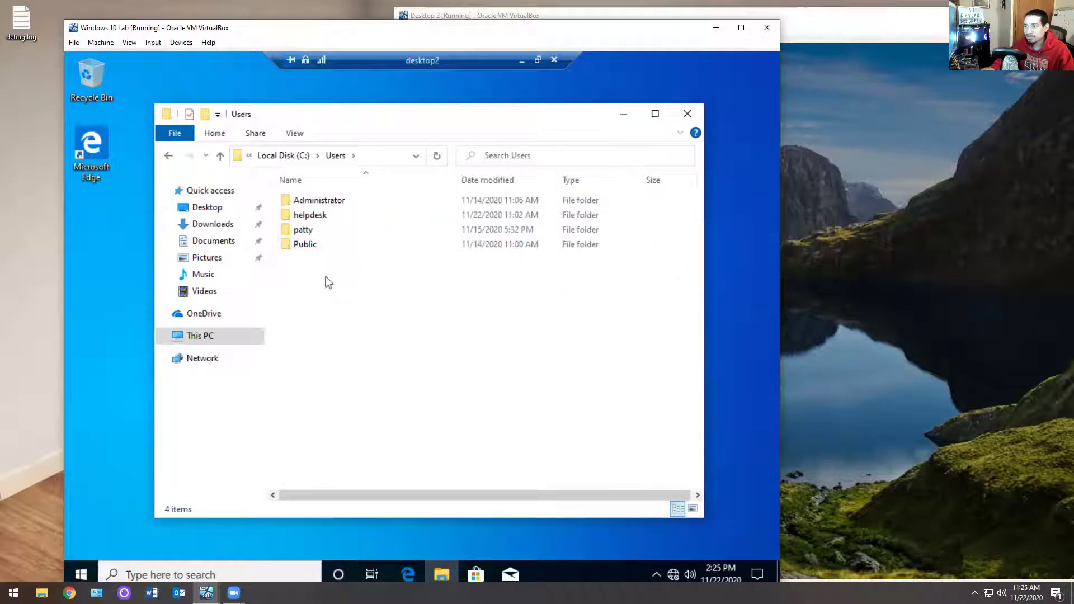
double_click(305, 230)
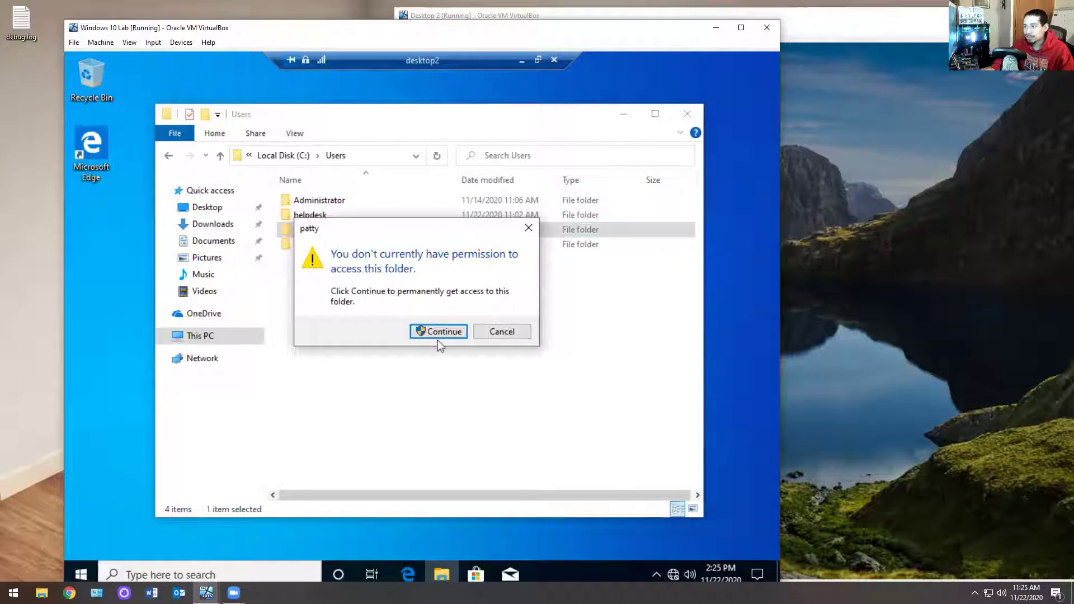
click(440, 336)
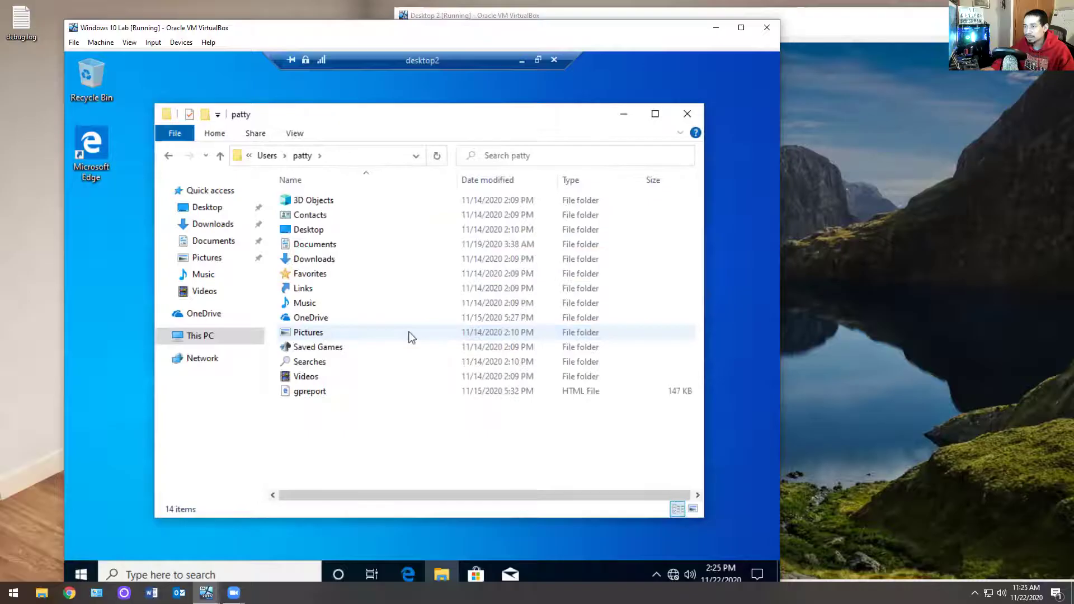
double_click(304, 234)
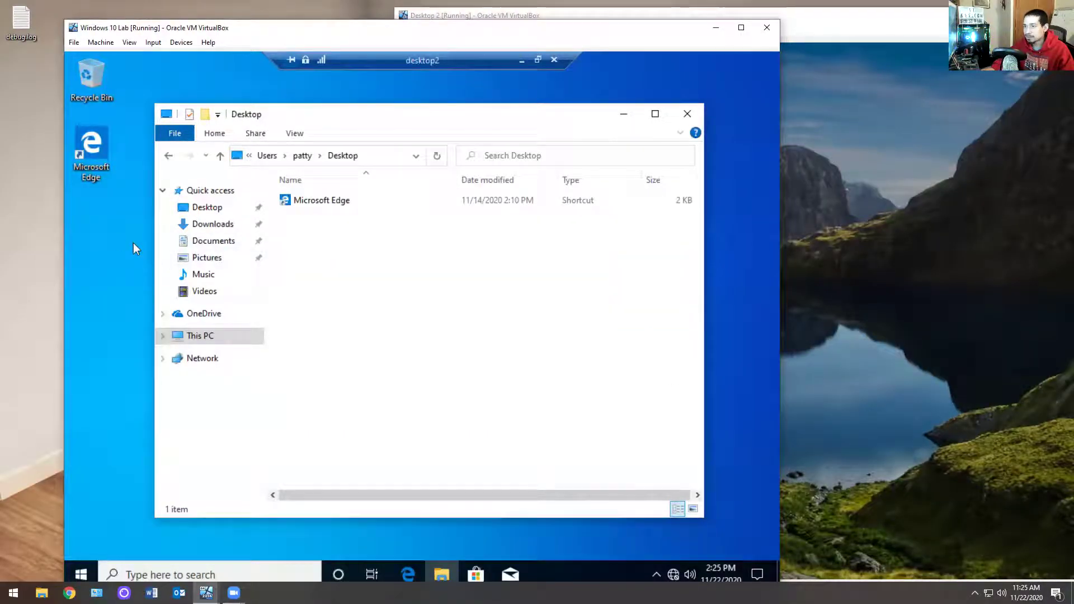
Step: Create a new folder on the desktop and drag it into the user's Desktop folder
right_click(116, 236)
mouse_move(127, 332)
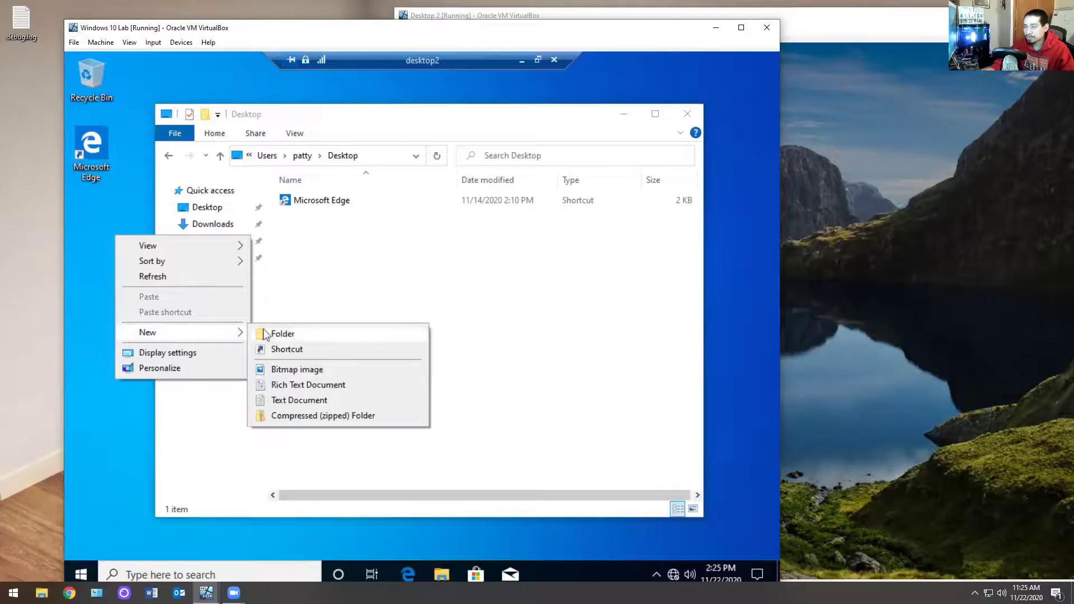
click(265, 334)
drag(141, 280, 342, 230)
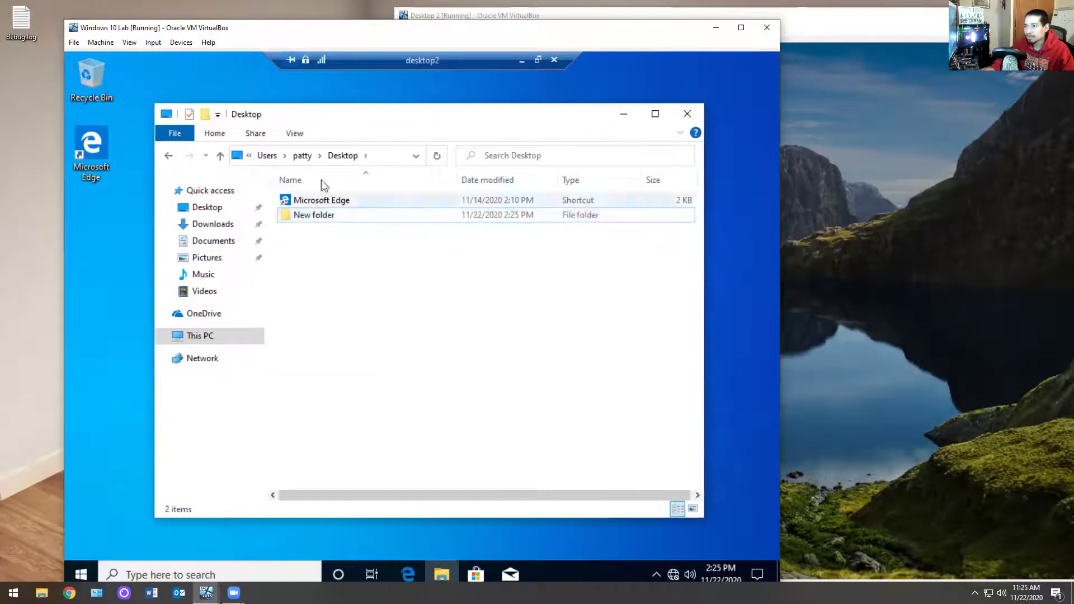
Step: Return to the user's profile folder and open the gpreport file in Edge
click(303, 157)
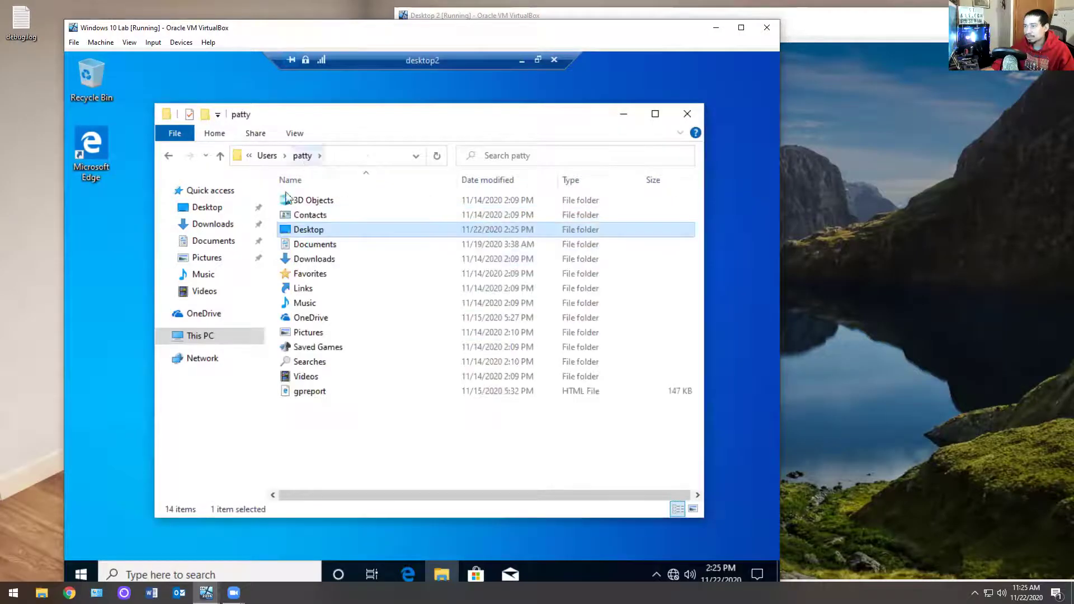
click(310, 260)
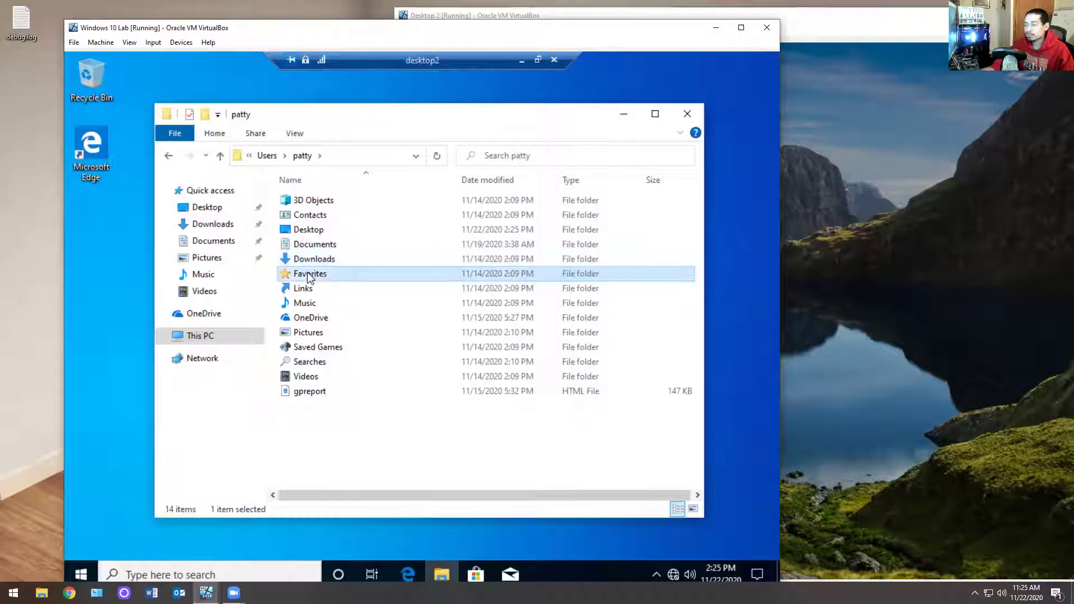
click(303, 156)
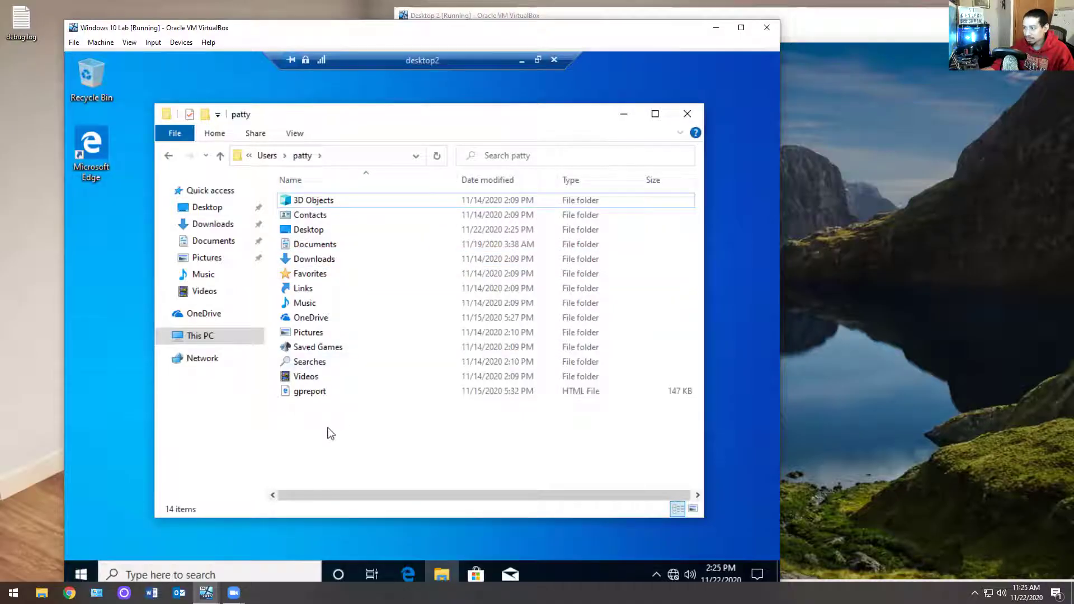
click(341, 397)
click(341, 398)
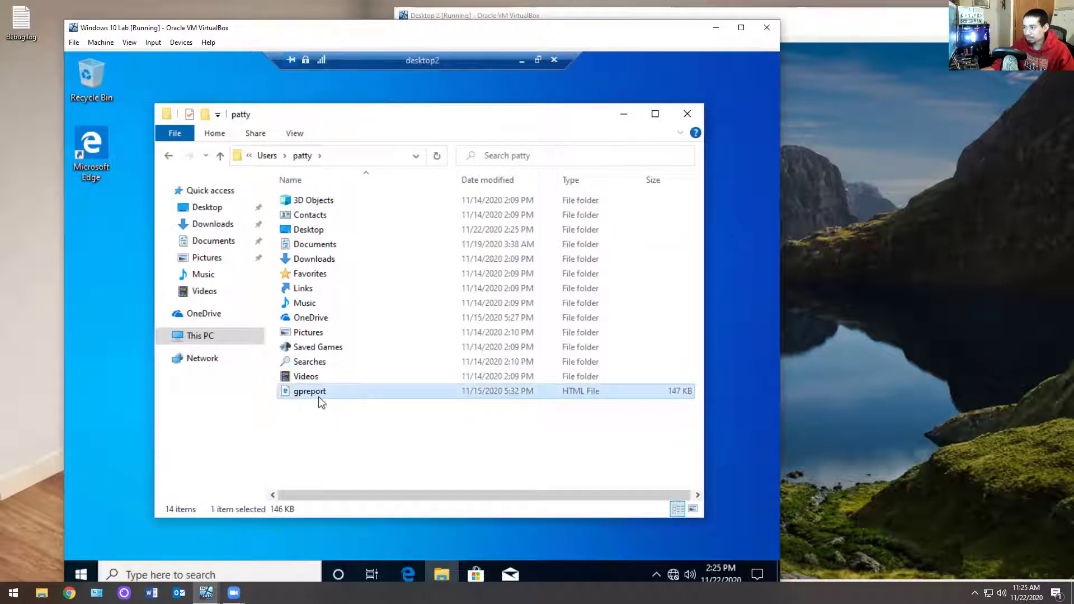
double_click(318, 394)
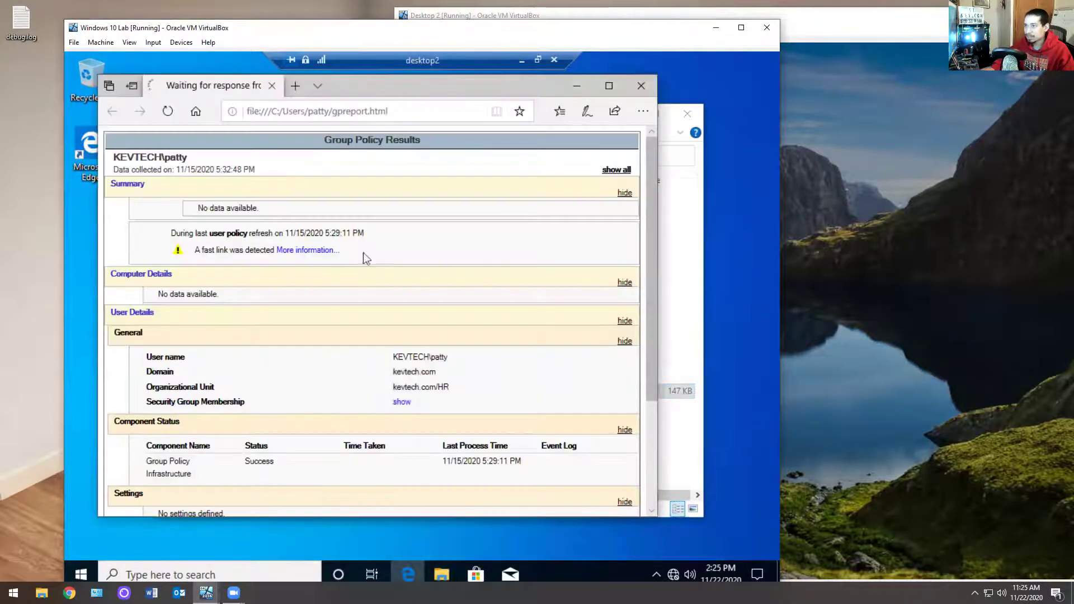
Step: Scroll the gpreport report, expand all sections with 'show all', then close Edge
scroll(484, 225, down, 4)
scroll(470, 263, up, 4)
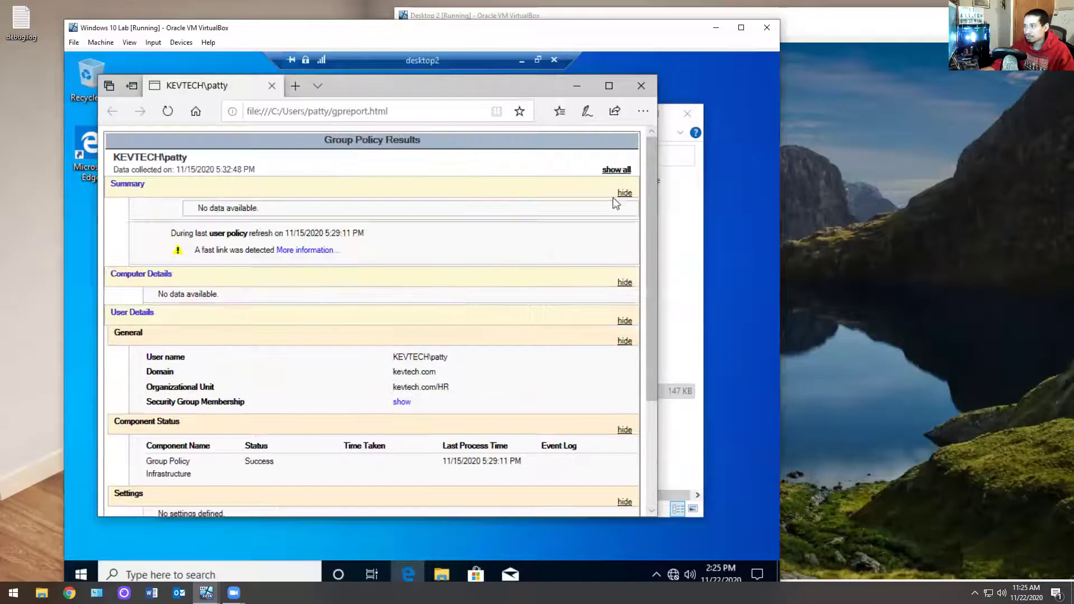
click(620, 170)
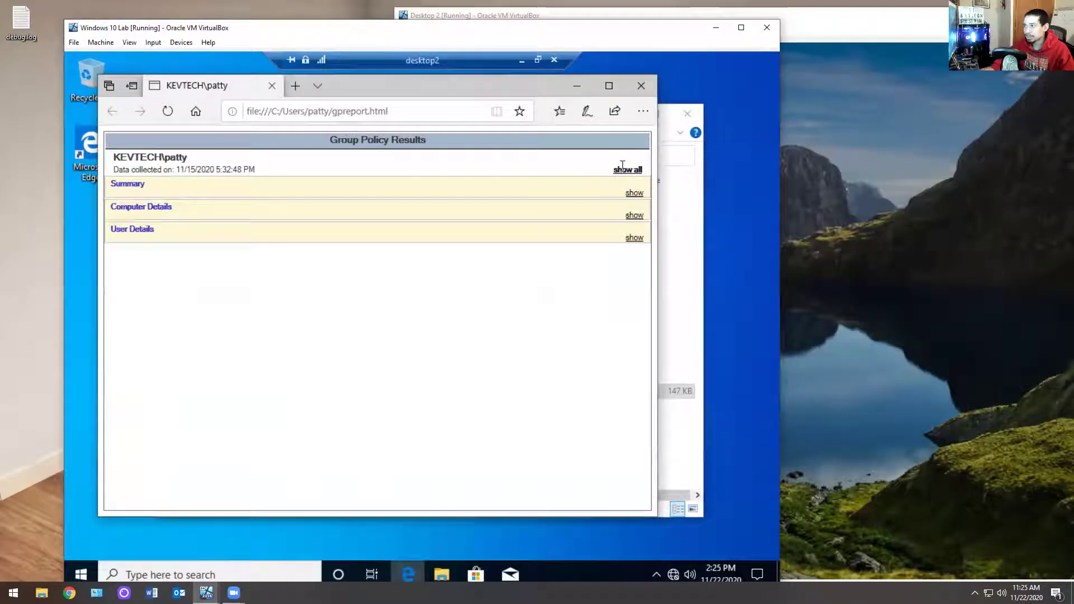
click(641, 86)
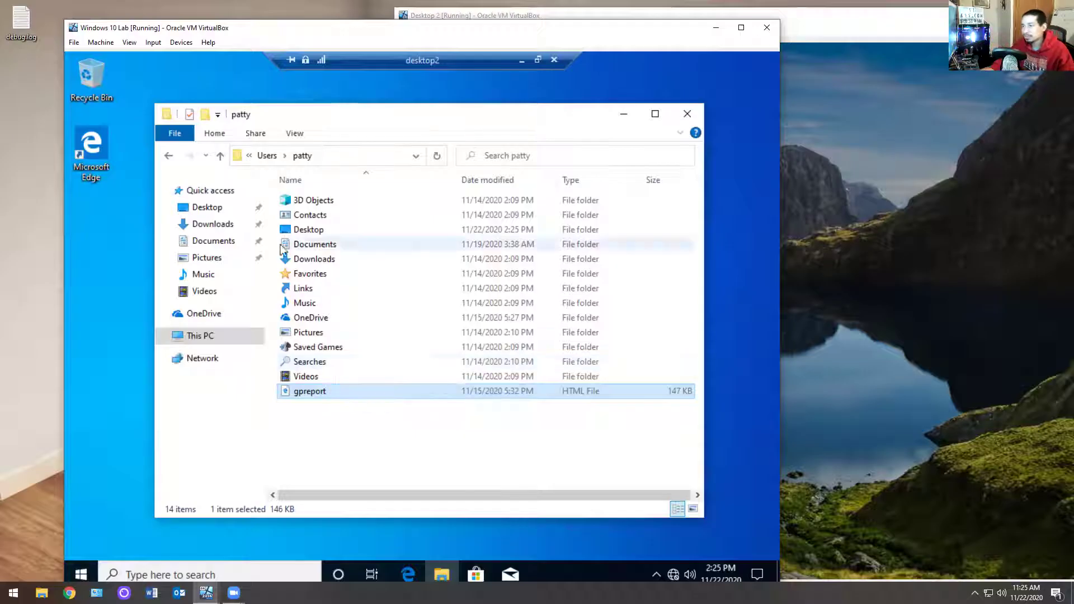
Step: Go up from the profile folder to C:, open the Windows folder and scroll through it
click(312, 162)
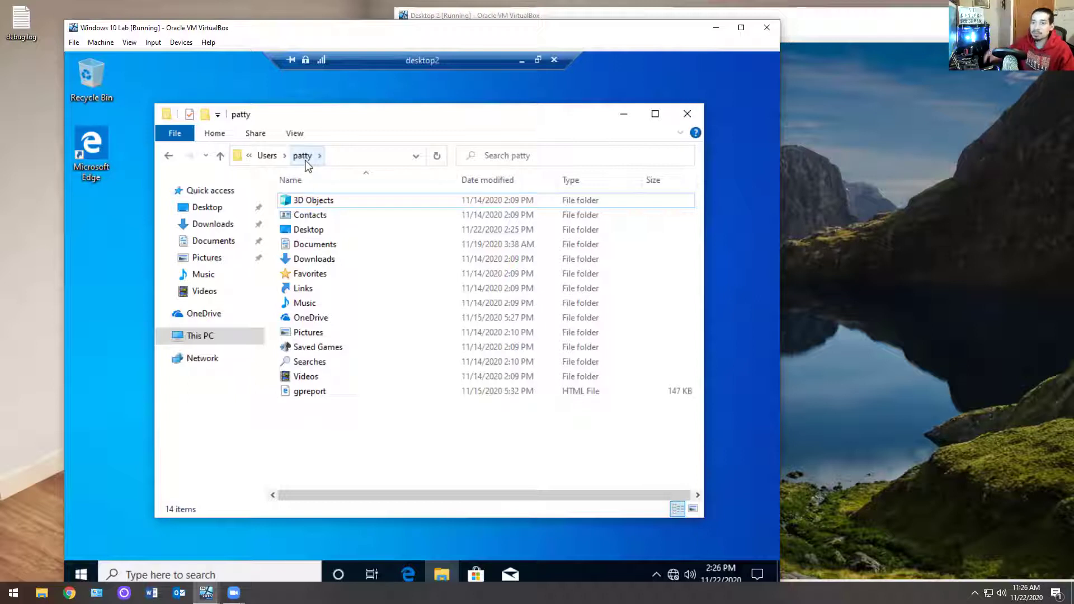
click(260, 161)
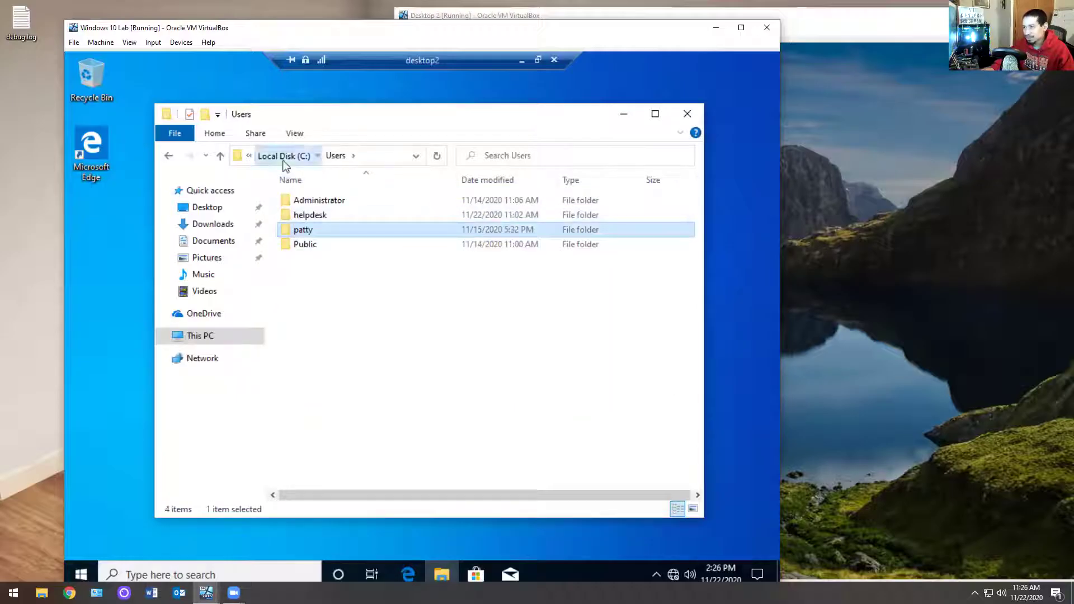
click(283, 161)
click(313, 260)
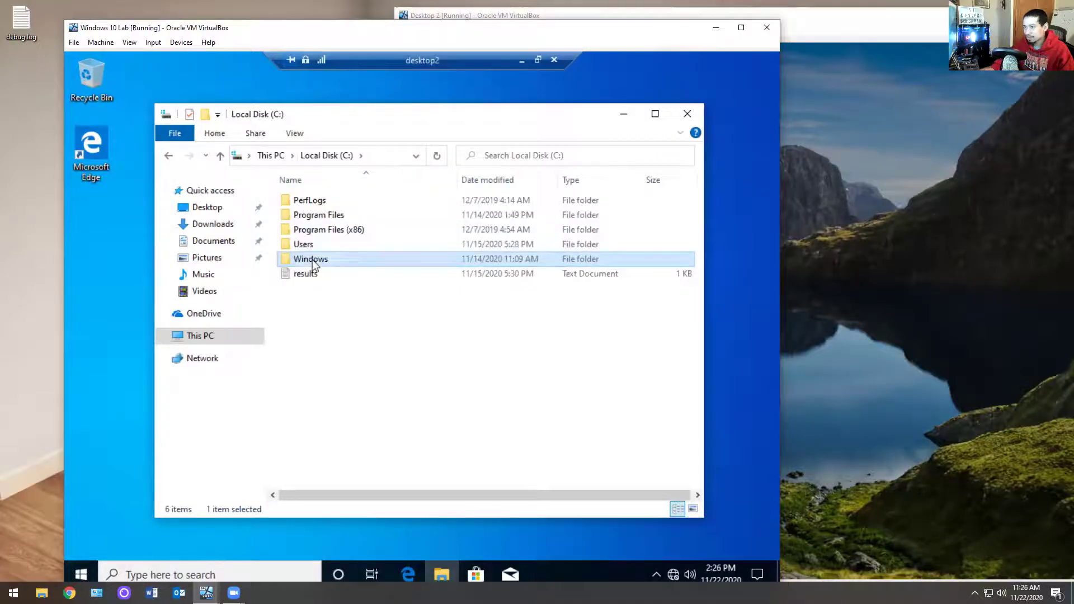
double_click(313, 260)
scroll(357, 311, down, 12)
scroll(357, 311, down, 5)
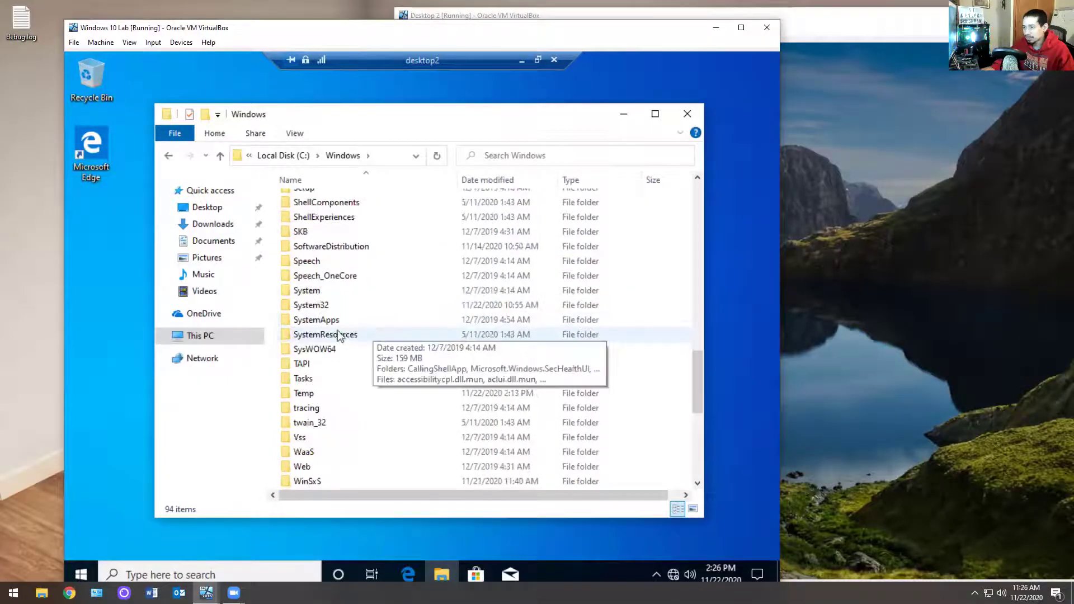
scroll(330, 324, up, 9)
scroll(388, 355, down, 3)
scroll(388, 355, down, 3)
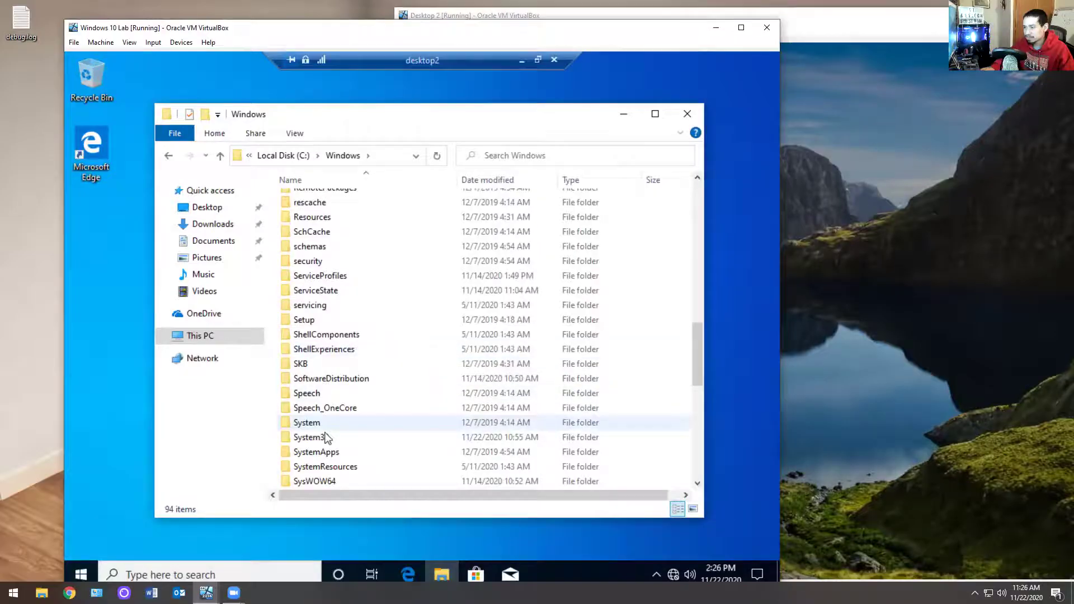
scroll(327, 438, down, 2)
Step: Open System32, scroll its contents, and return to the Windows folder
double_click(327, 350)
scroll(388, 302, down, 4)
scroll(390, 303, down, 20)
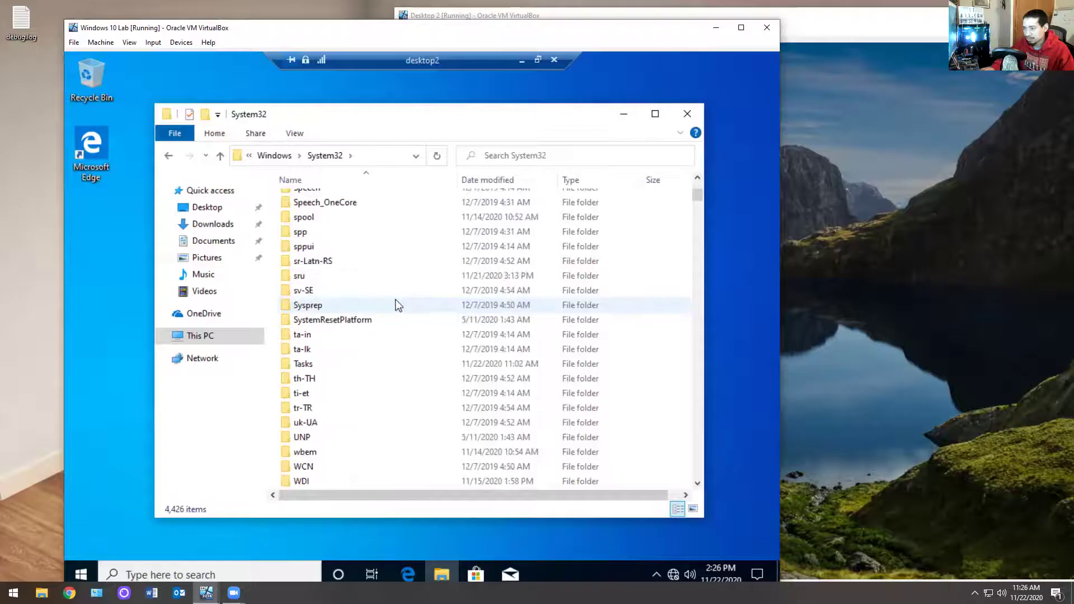
scroll(396, 306, down, 5)
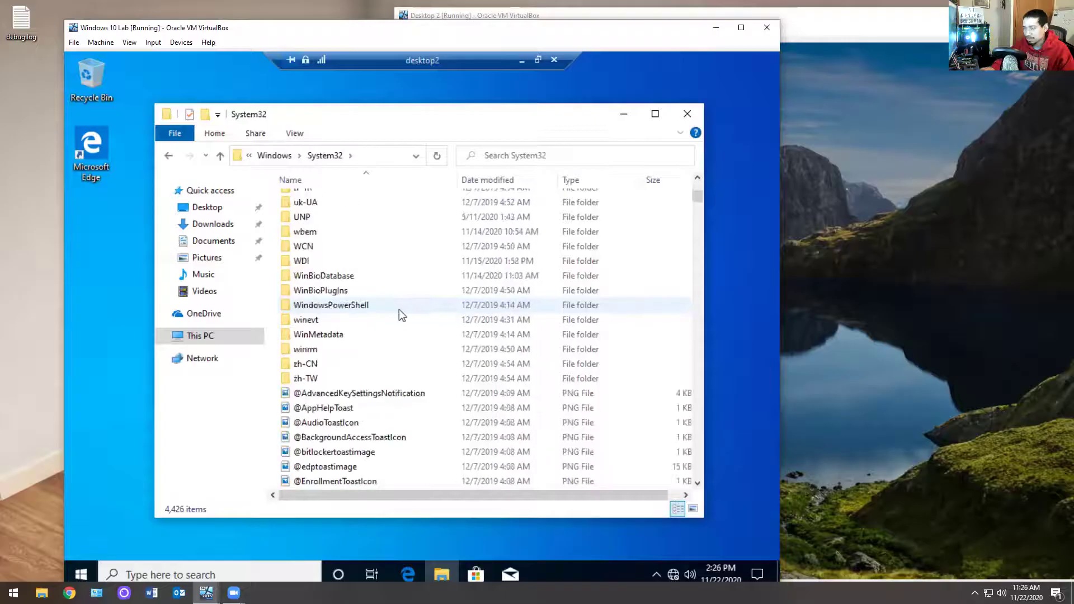
click(317, 156)
click(277, 157)
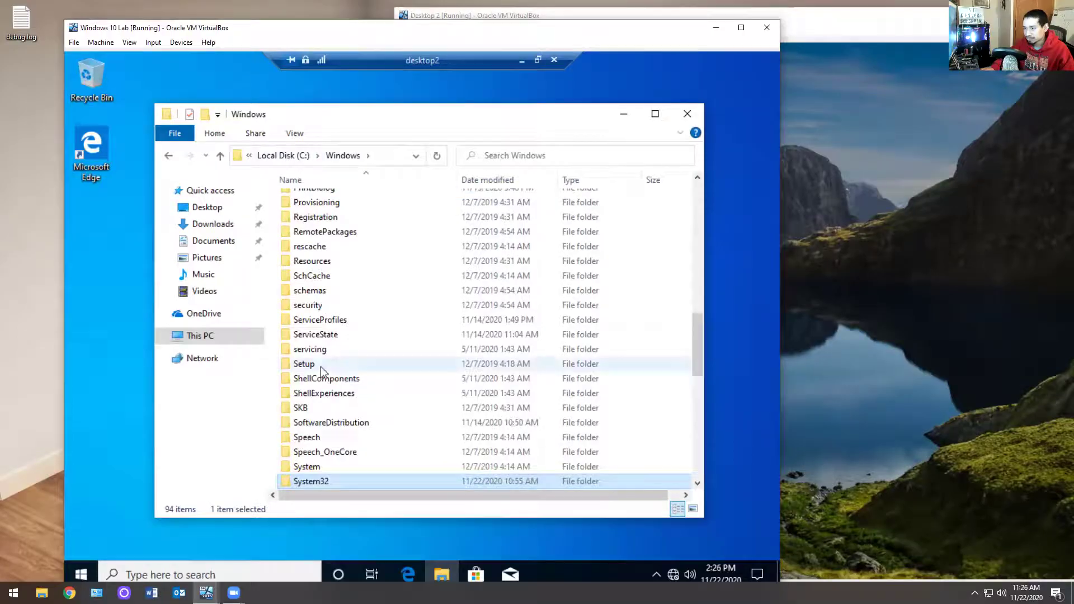
Step: Open SoftwareDistribution, select all its contents, then return to C:\Windows and show its path
scroll(327, 436, down, 1)
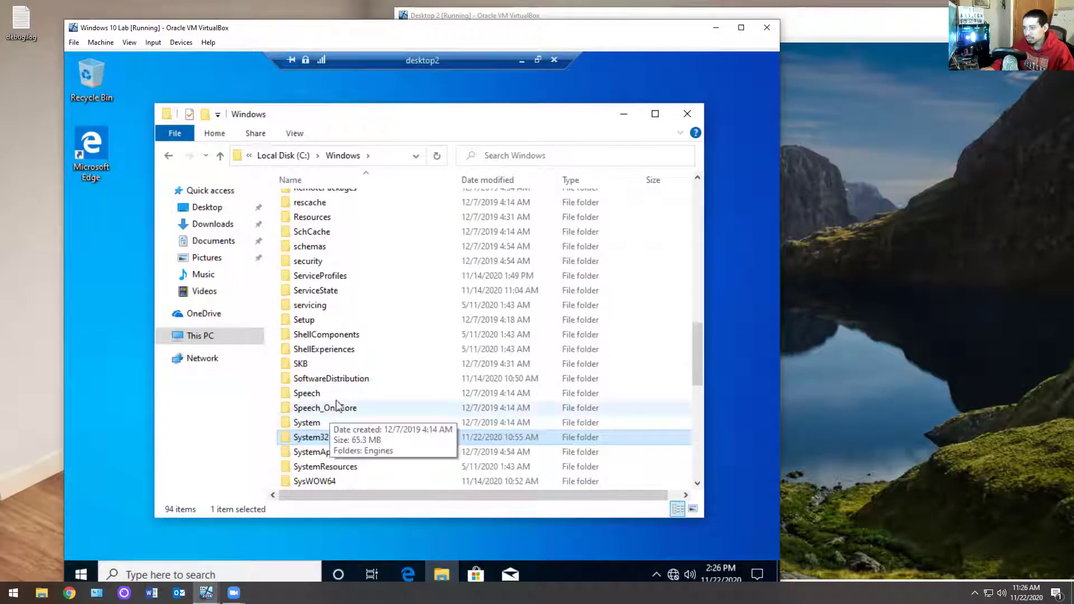
double_click(331, 379)
key(ctrl+a)
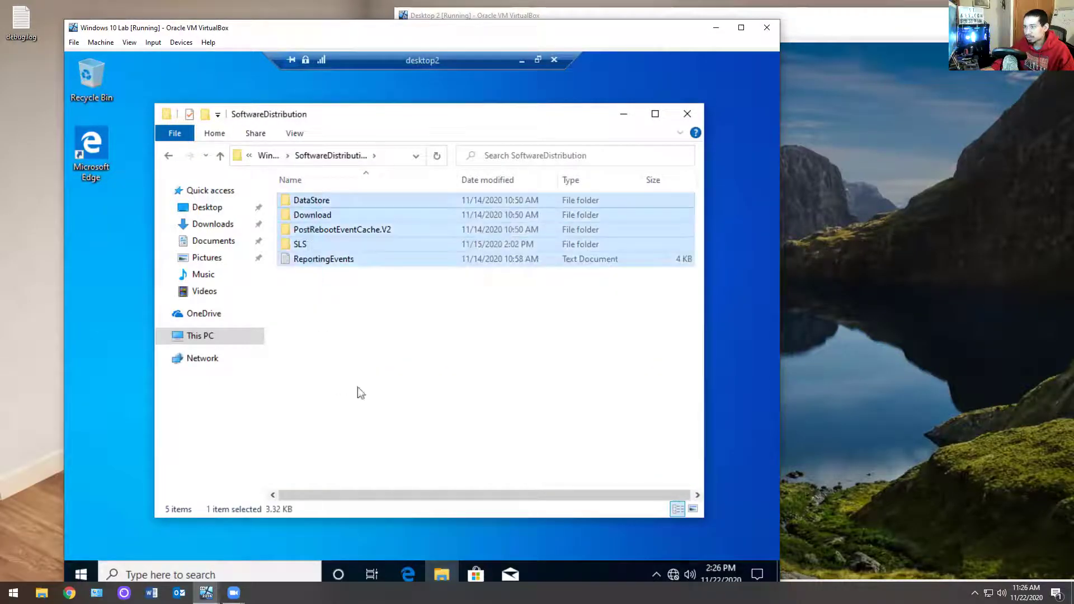
click(169, 159)
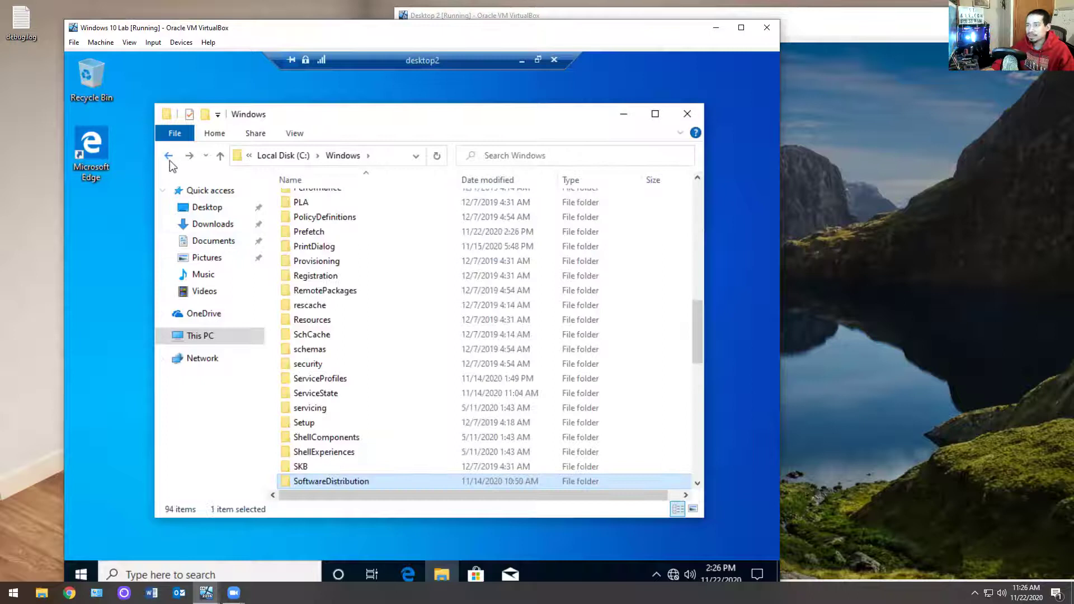
click(169, 159)
click(169, 159)
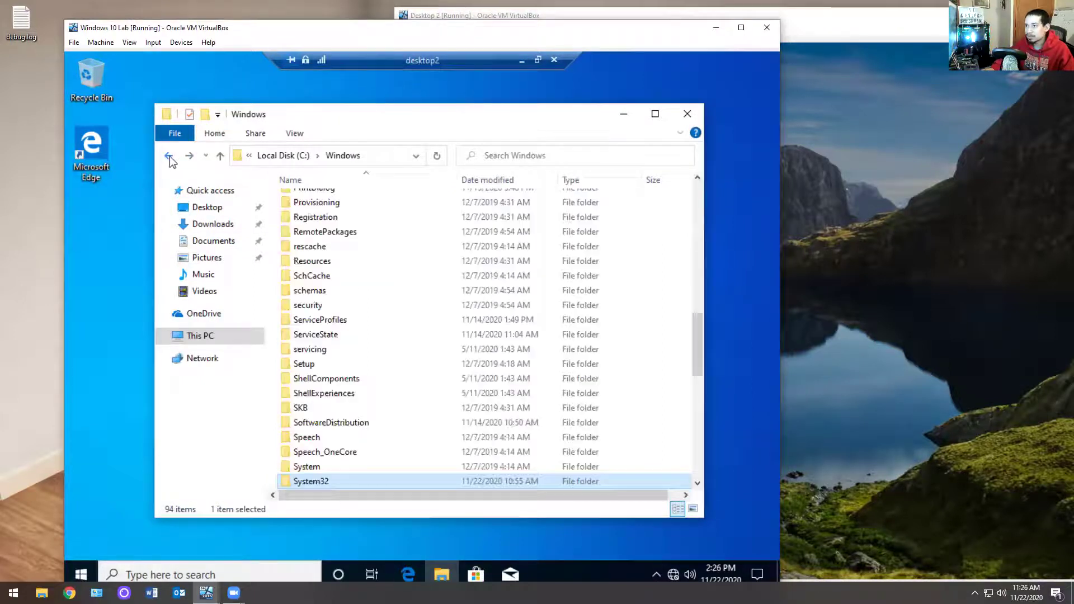
scroll(412, 407, down, 7)
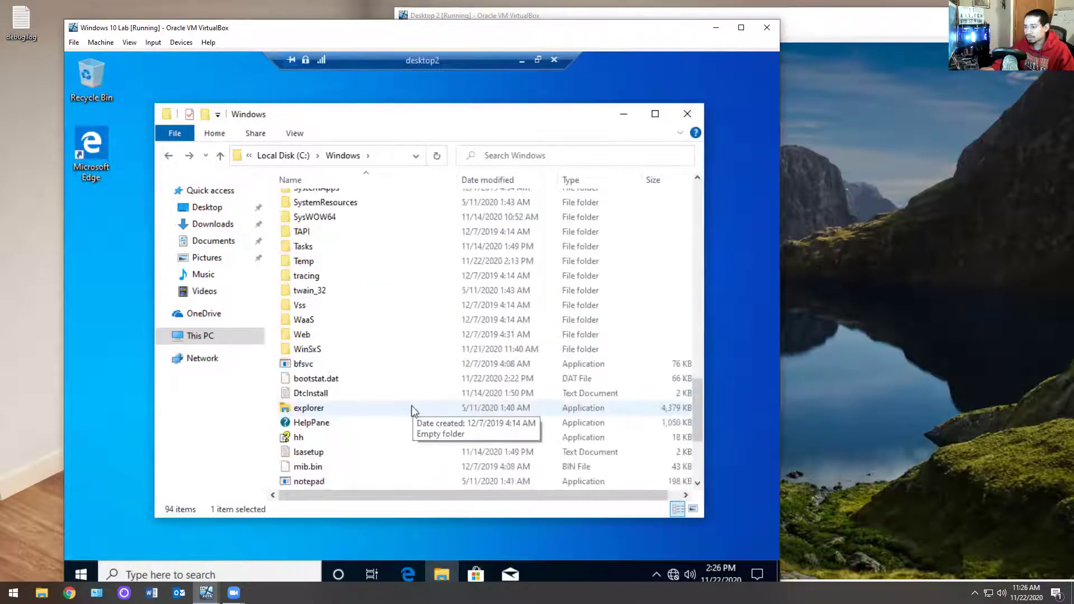
scroll(385, 174, up, 9)
click(381, 161)
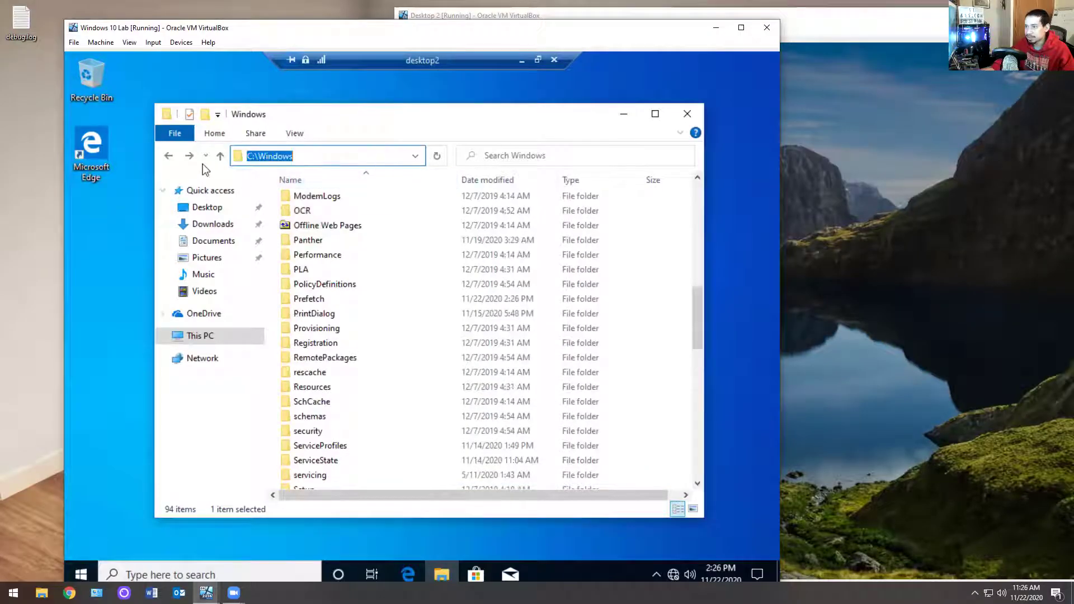
Step: Go to C:\Users, open the user's profile, and append \apdata to reach AppData
click(168, 157)
double_click(302, 244)
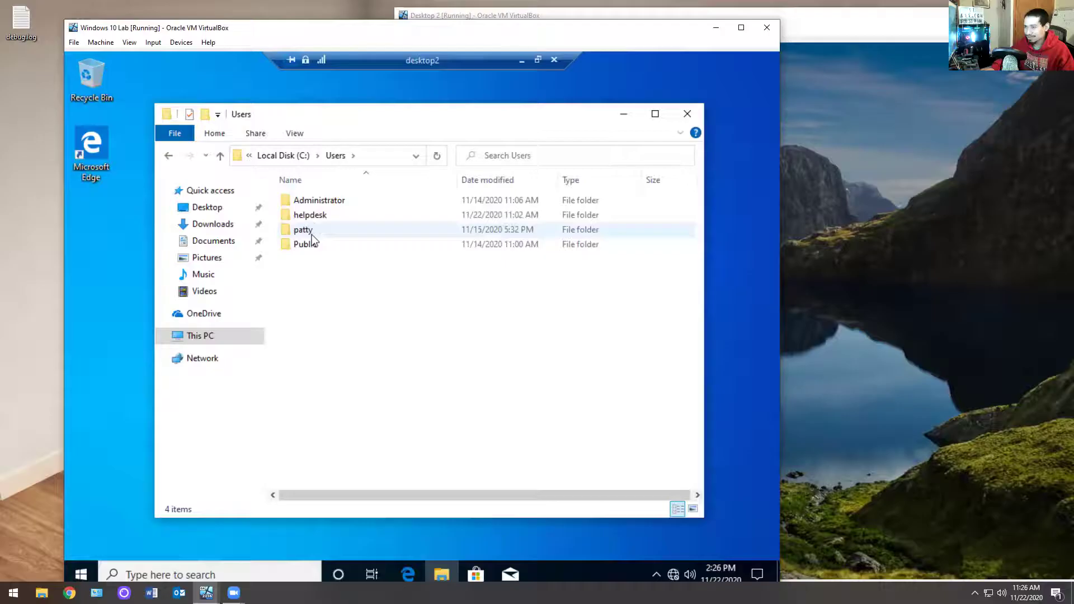
click(372, 159)
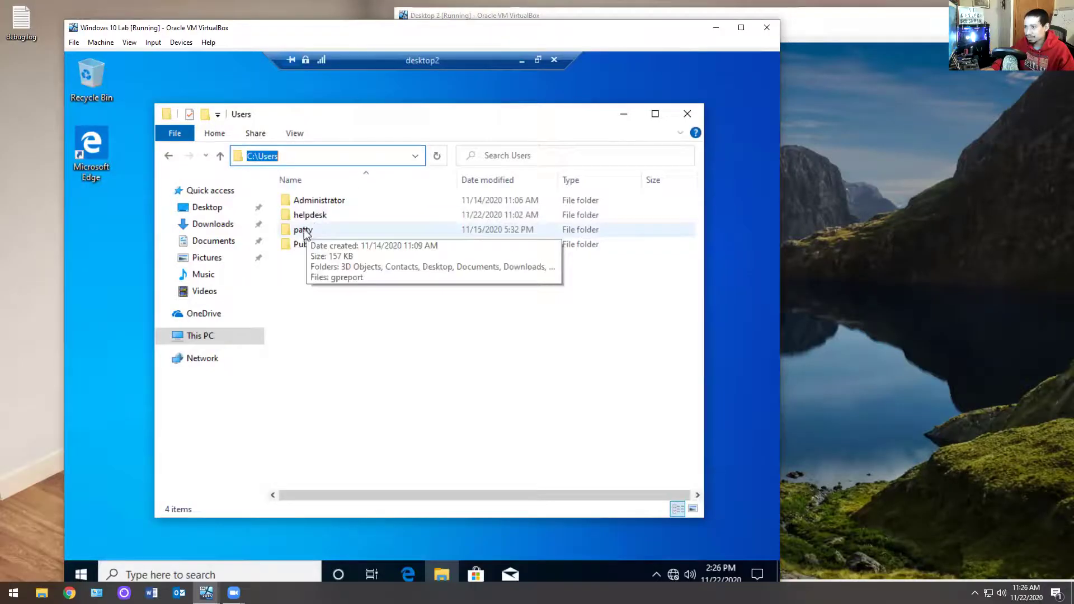
double_click(304, 229)
click(363, 160)
click(363, 159)
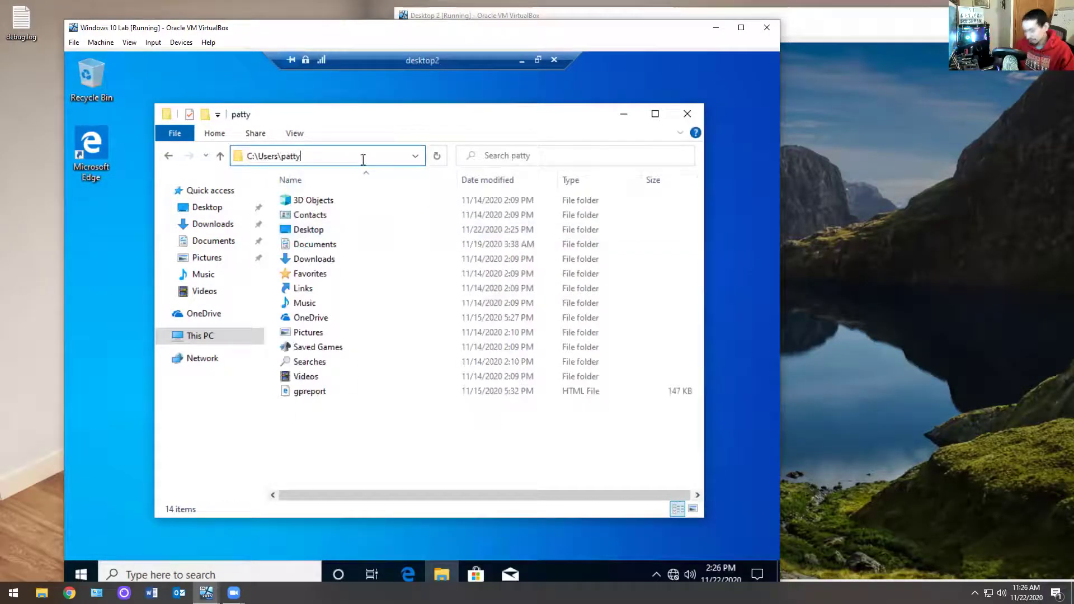
text(\)
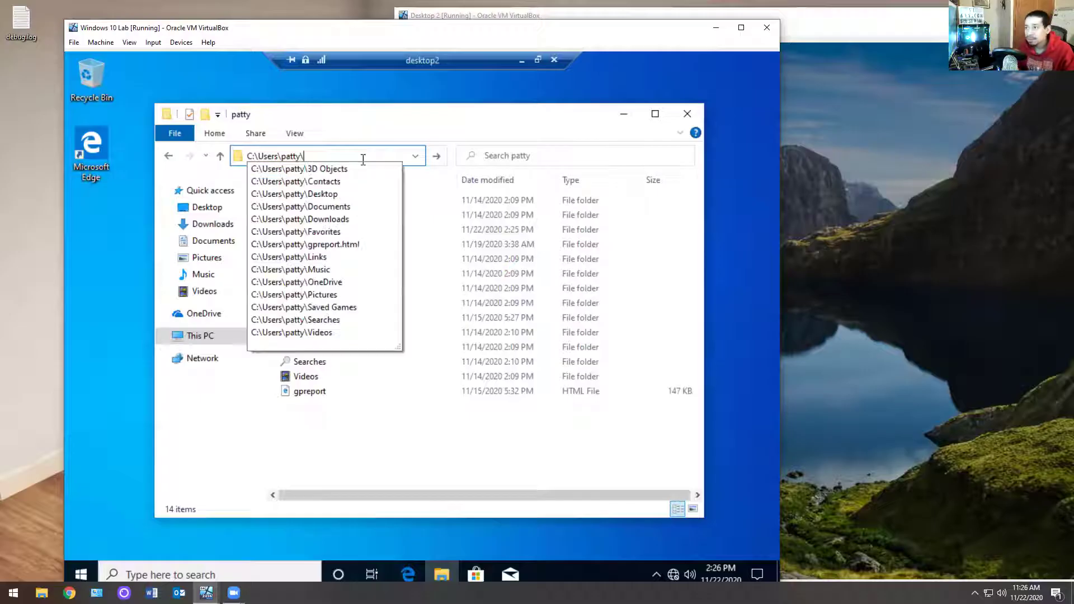
text(ap)
text(da)
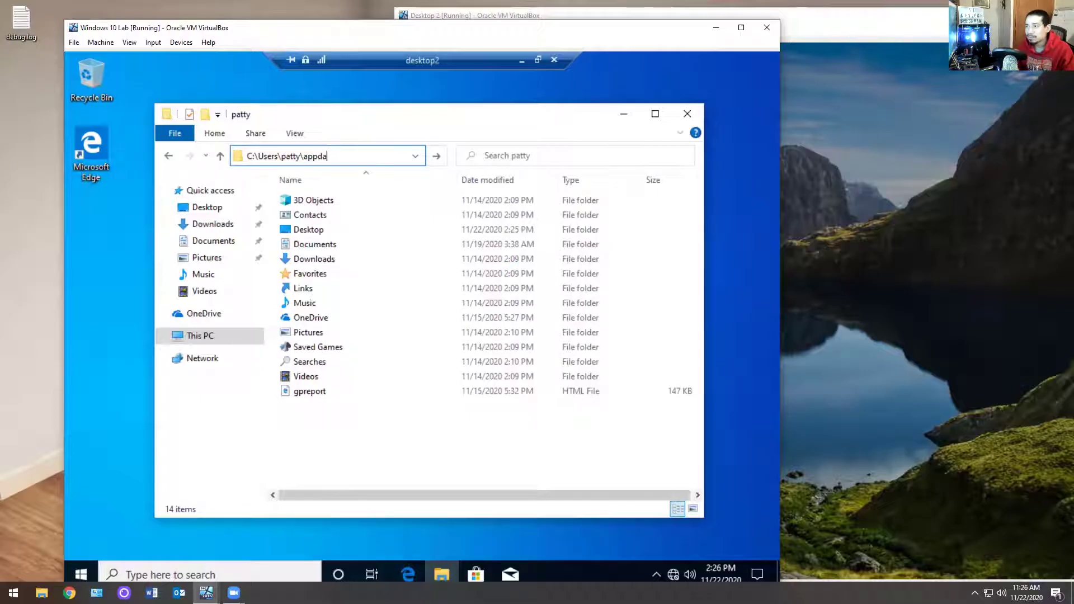
text(ta)
key(Return)
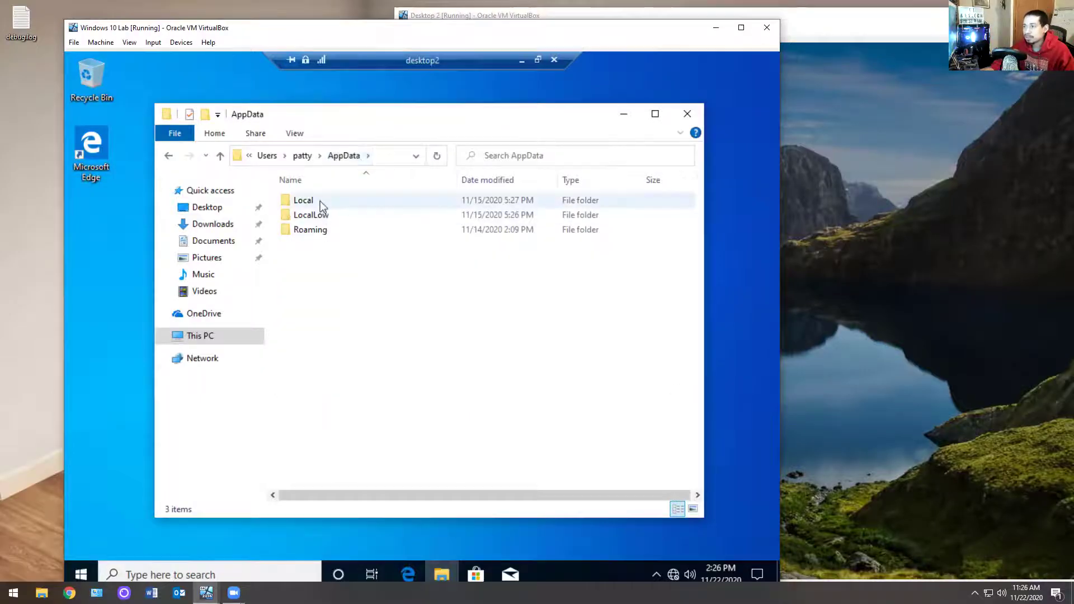
Step: Look inside the Local and LocalLow folders, close File Explorer, and disconnect the remote session
double_click(305, 200)
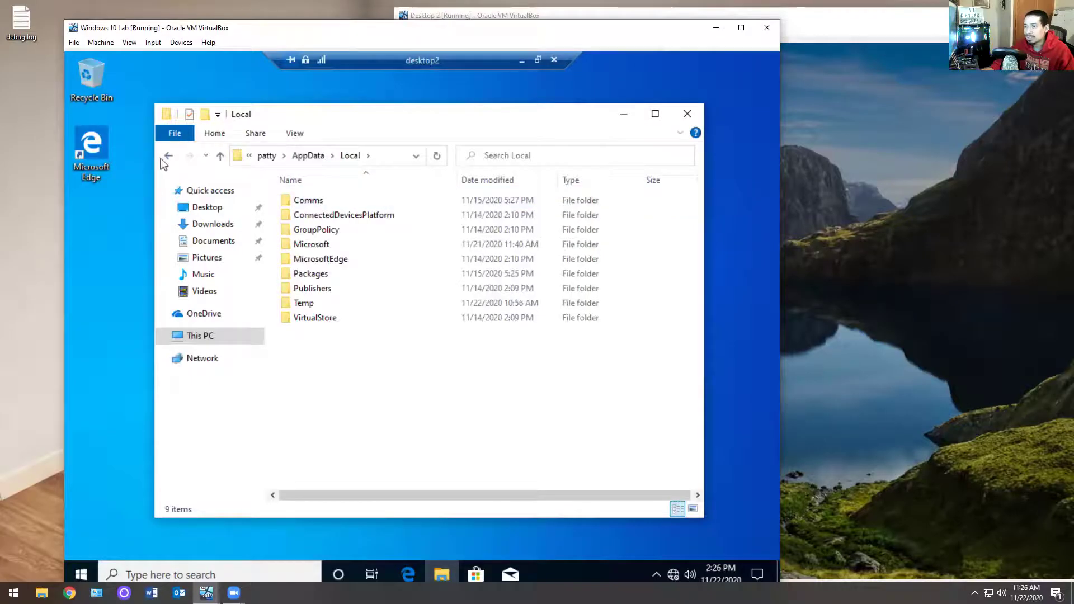
click(166, 156)
double_click(314, 217)
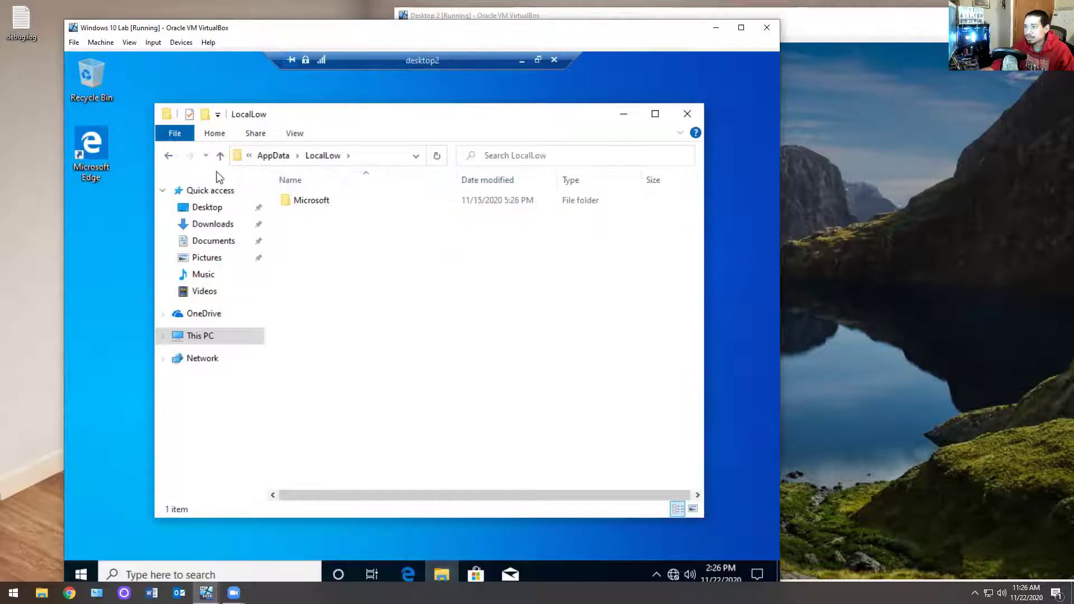
click(168, 155)
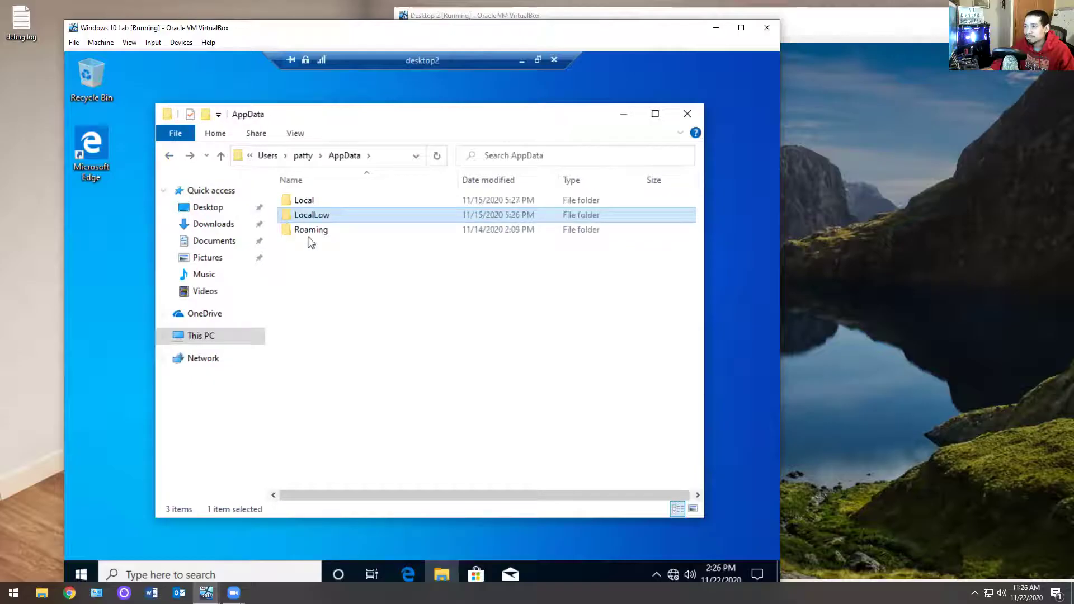
click(311, 234)
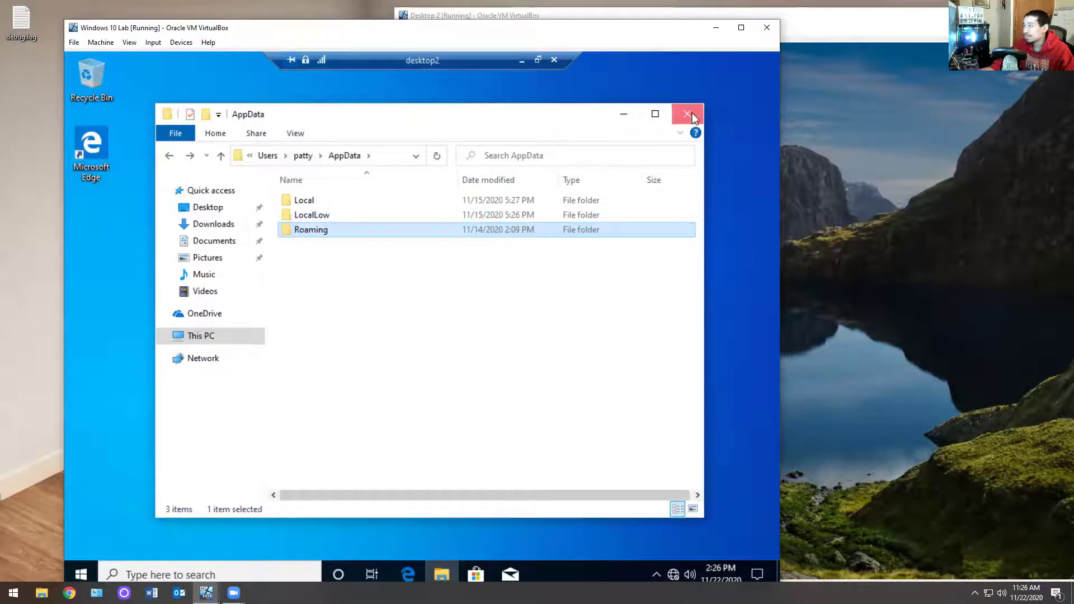
click(693, 116)
click(554, 60)
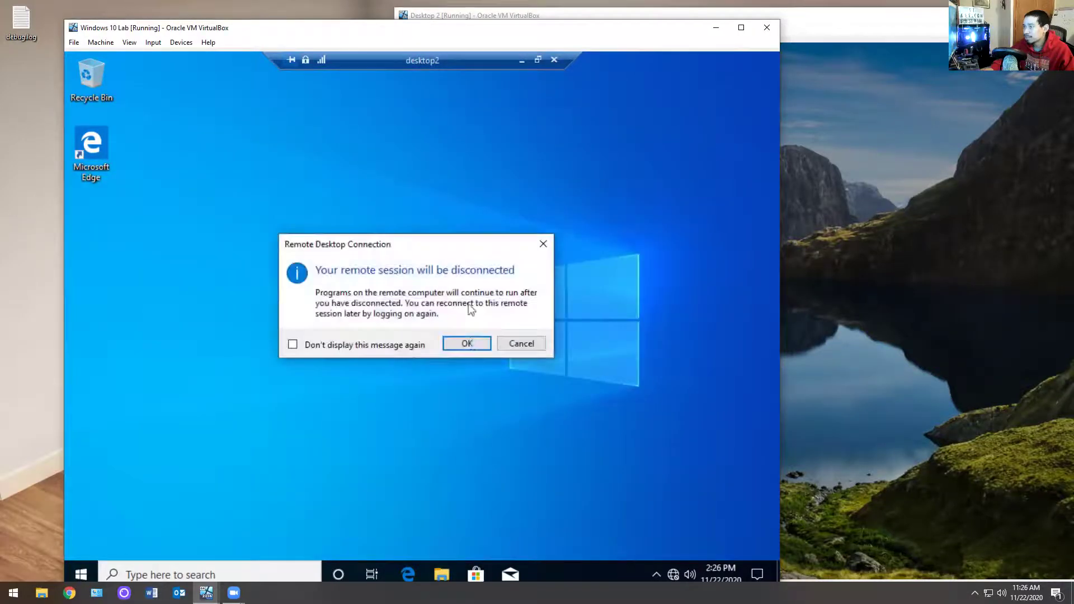
Step: Confirm the remote session disconnect, then sign in to Desktop 2 with the account password
click(467, 343)
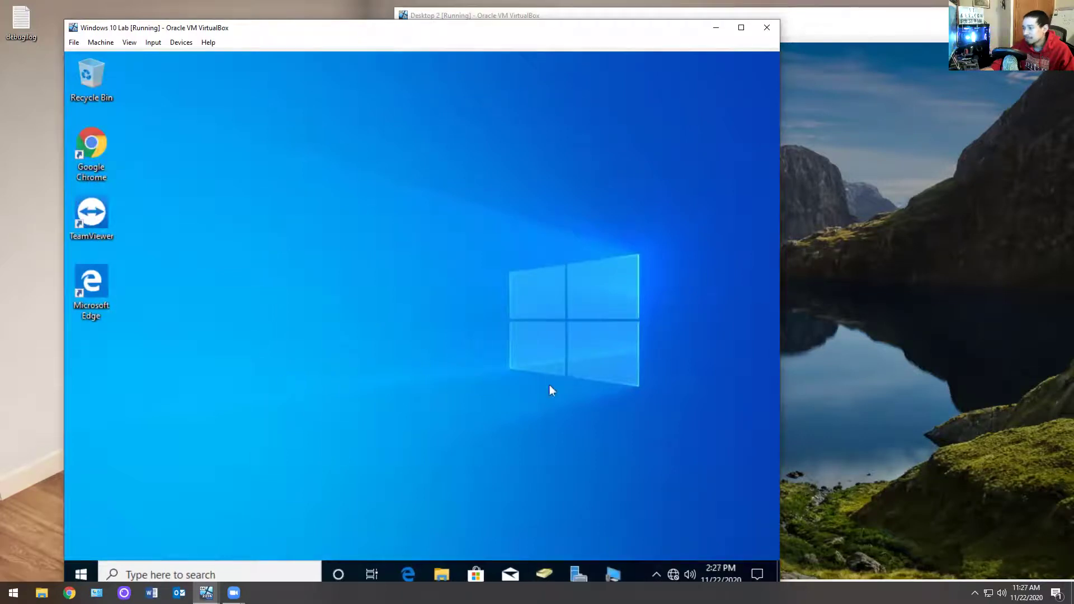
click(901, 280)
click(866, 260)
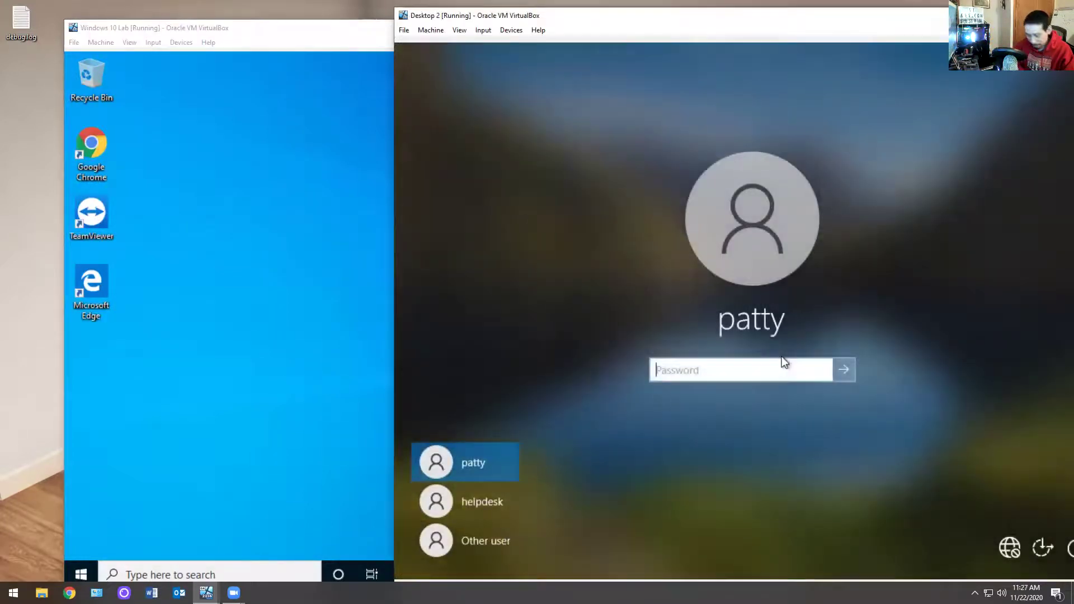
text(*******)
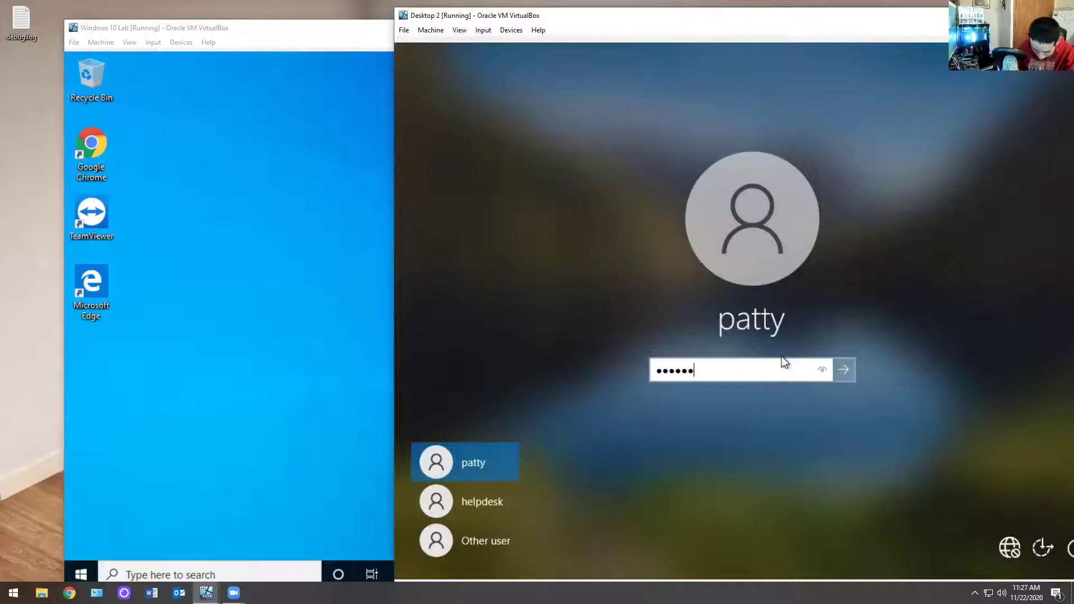
key(Return)
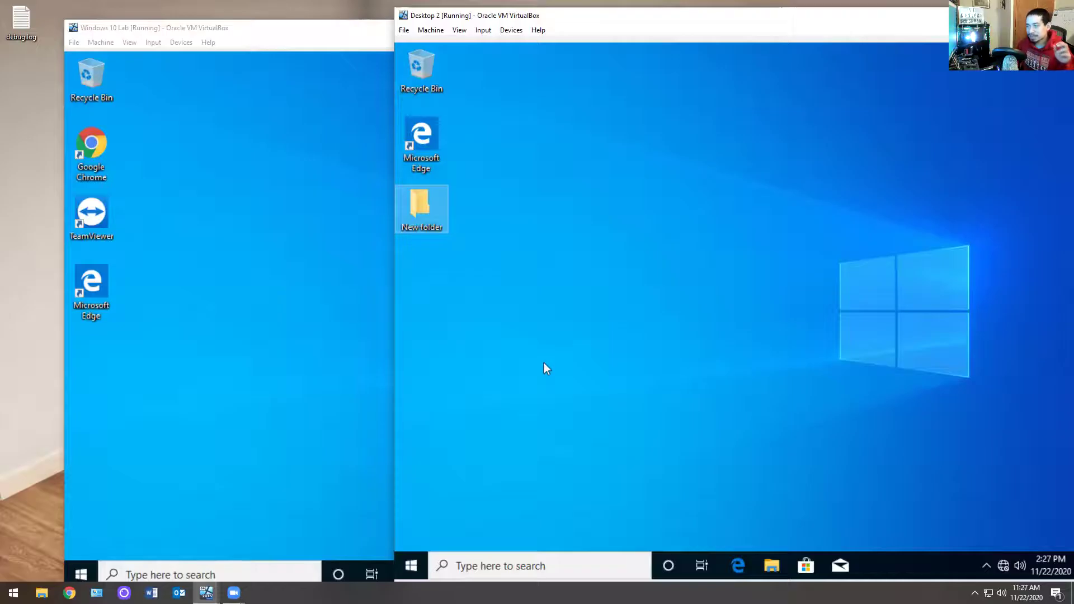
Step: Run net use in Command Prompt on Desktop 2 to list the mapped P: and Z: drives
click(410, 566)
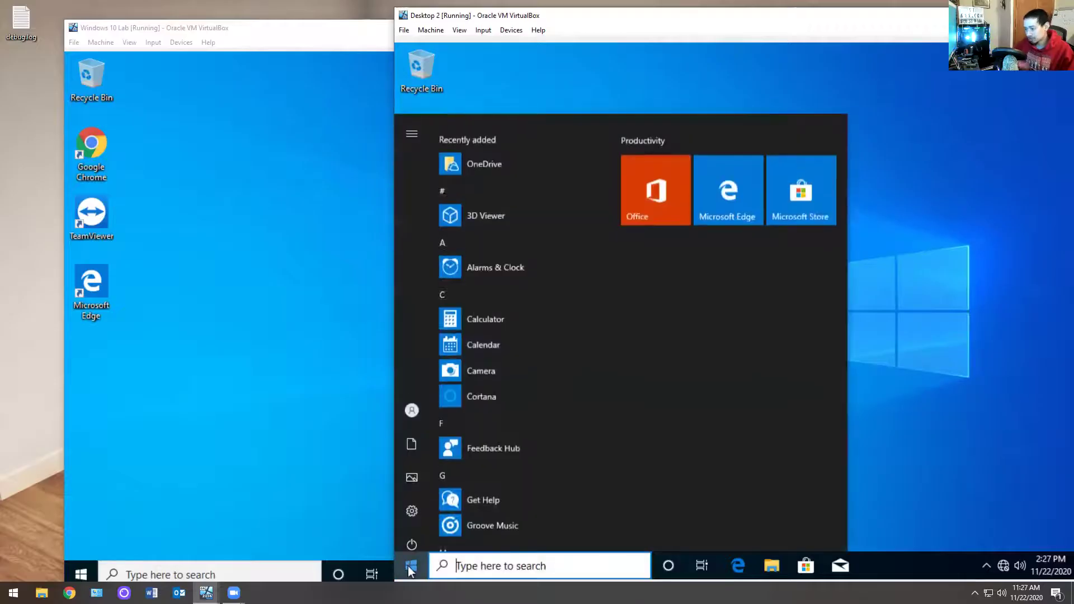
text(c)
key(BackSpace)
text(cmd)
key(Return)
text(net use)
key(Return)
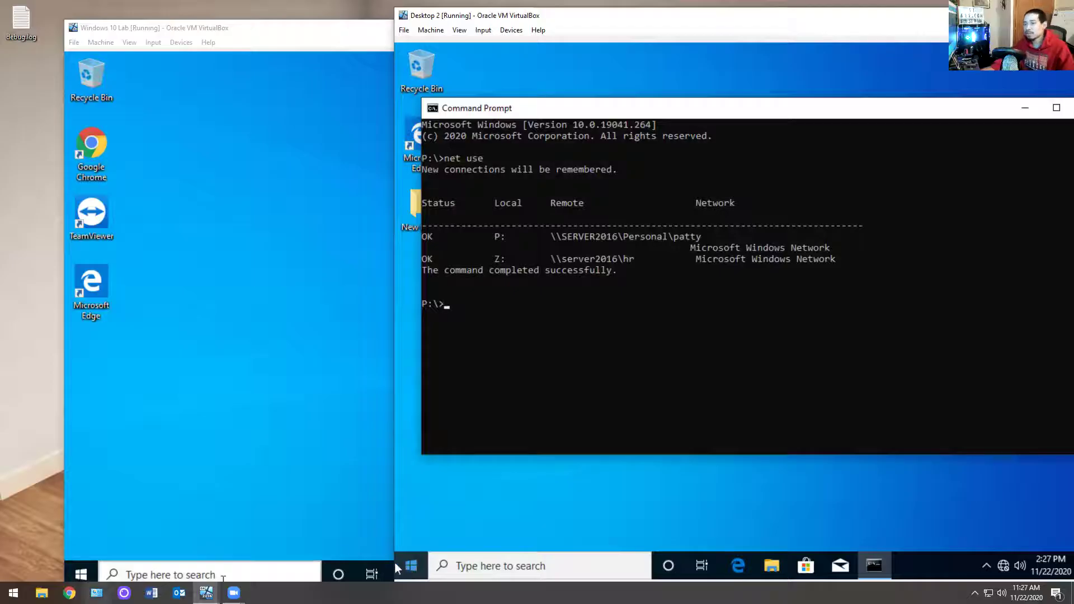
Step: Snip the net use output, dismiss the Snagit suggestion, and close Command Prompt
click(13, 593)
text(sn)
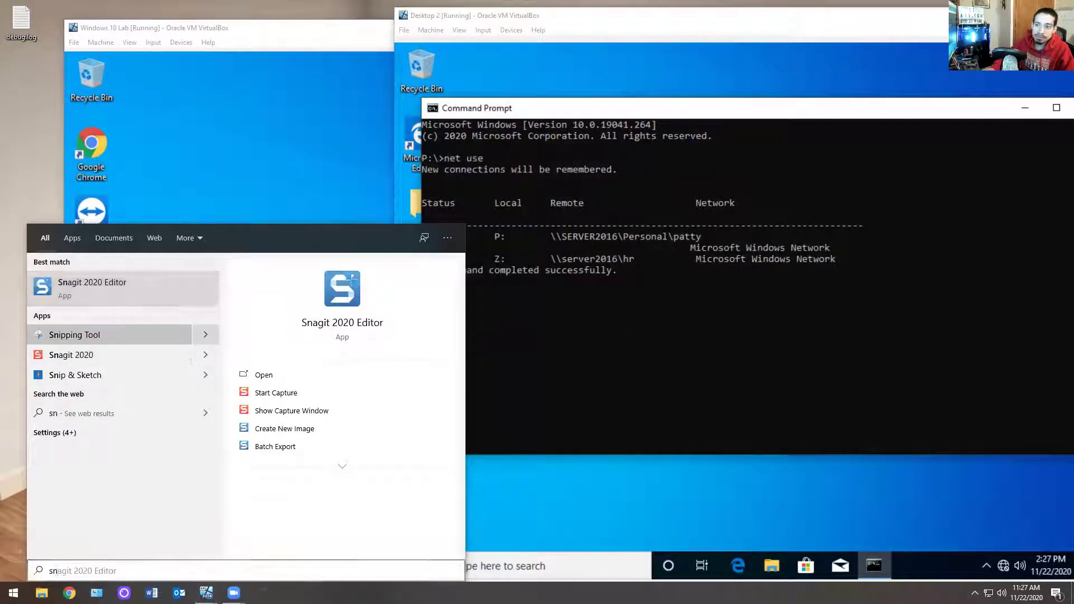
key(Escape)
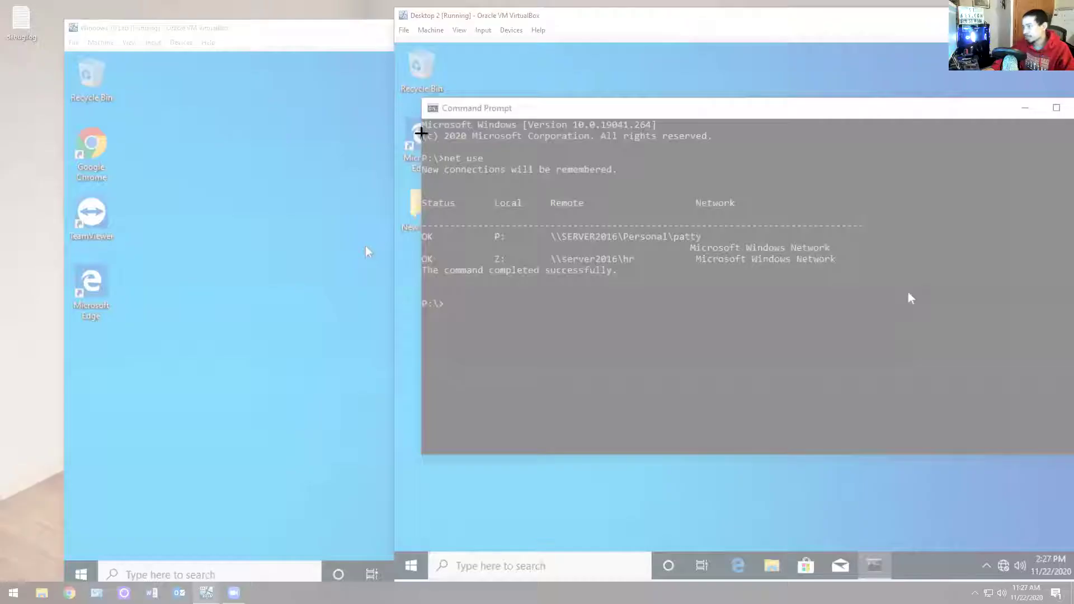
drag(402, 106, 1072, 518)
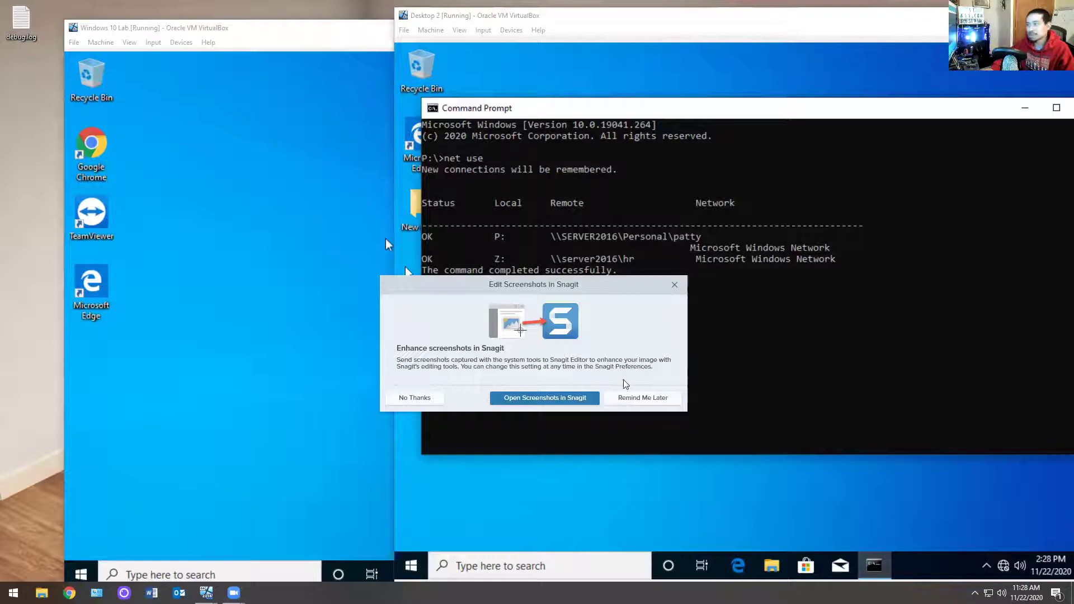
click(675, 284)
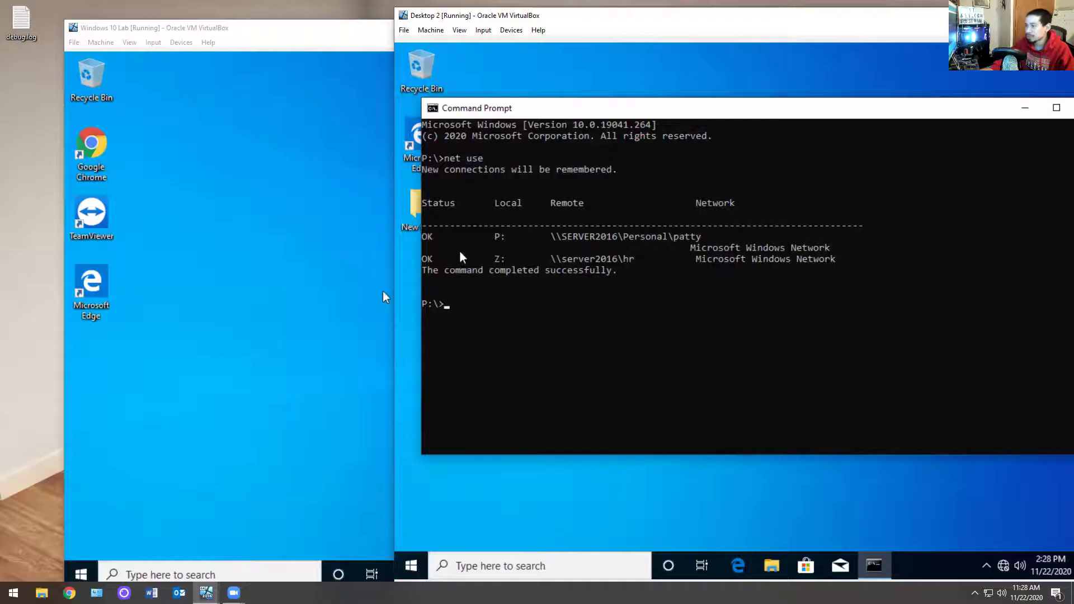
drag(795, 112, 692, 170)
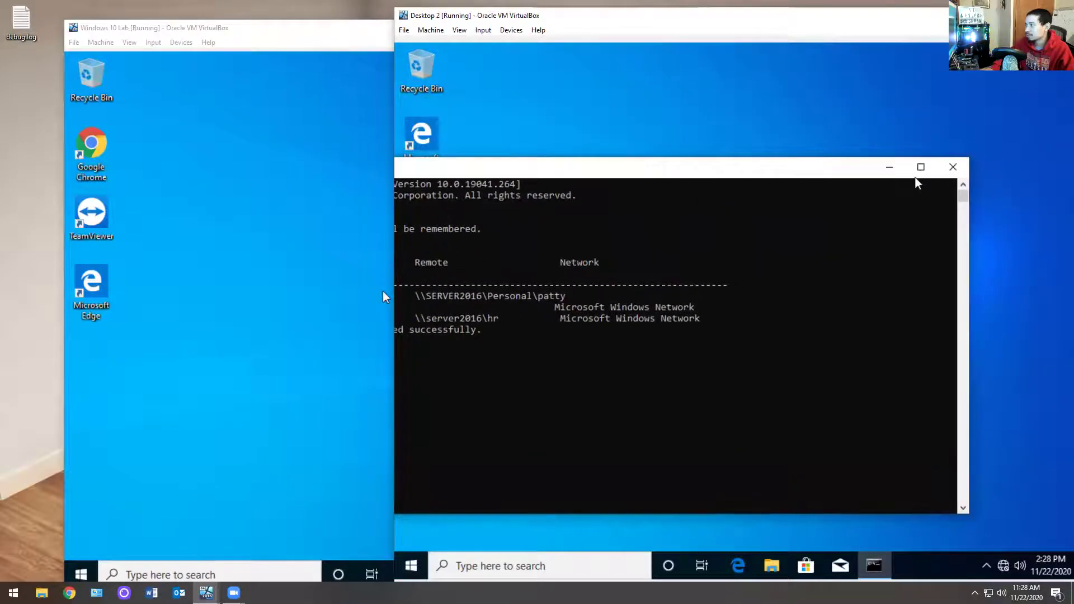
click(949, 163)
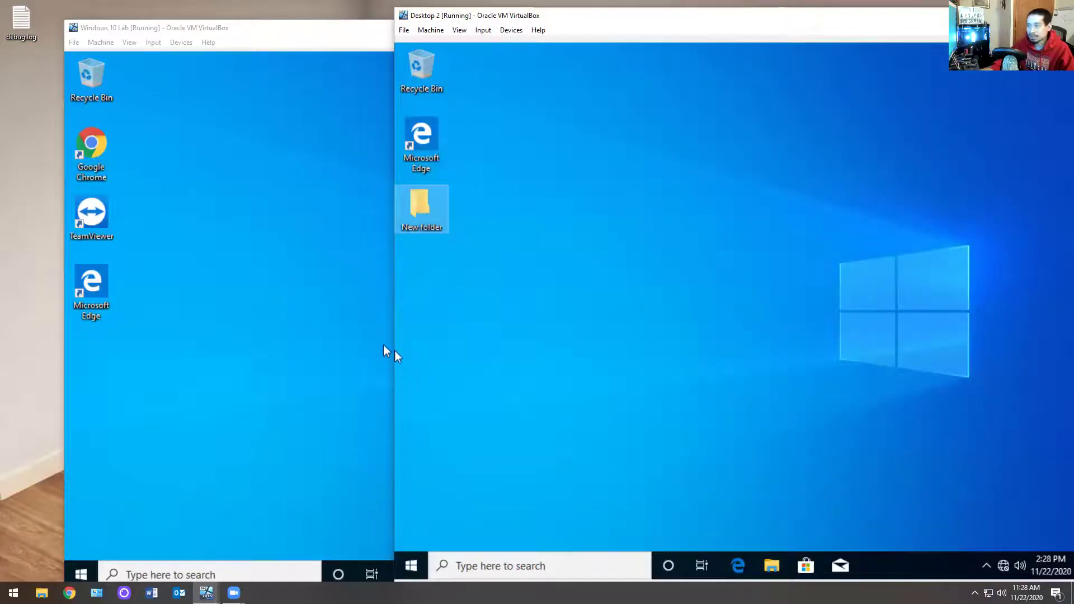
Step: Launch Registry Editor from Windows Administrative Tools on Windows 10 Lab, approving the UAC prompt
click(386, 315)
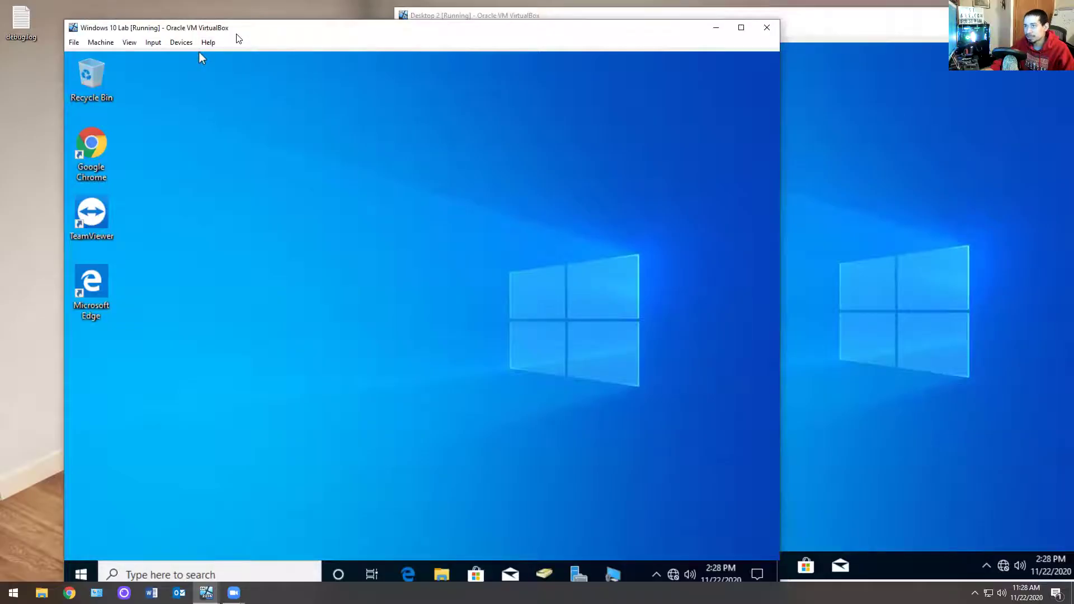
key(super)
scroll(271, 400, down, 12)
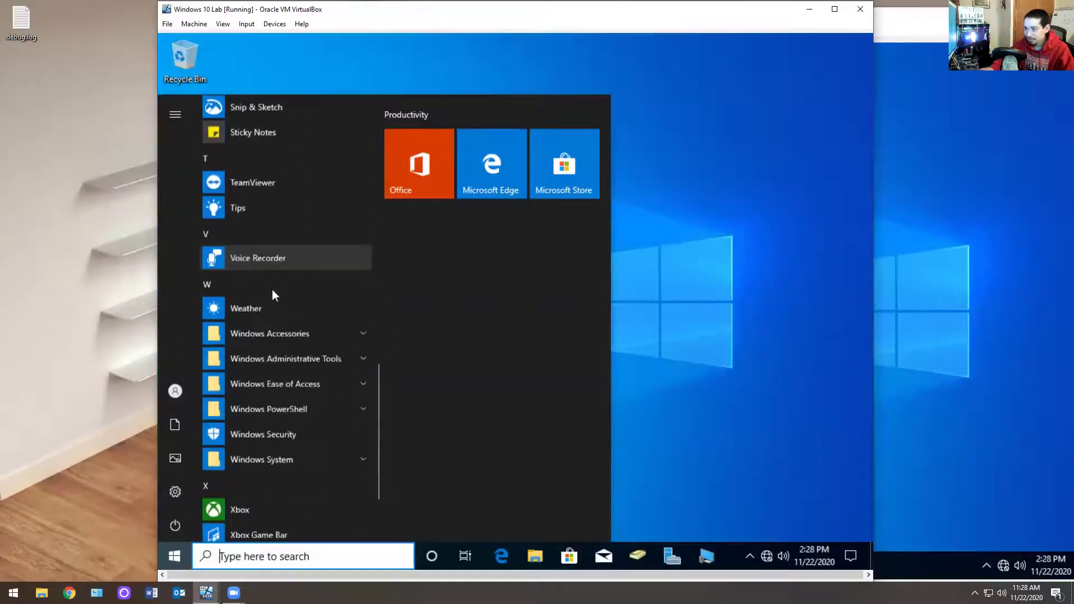
scroll(272, 290, down, 1)
click(303, 267)
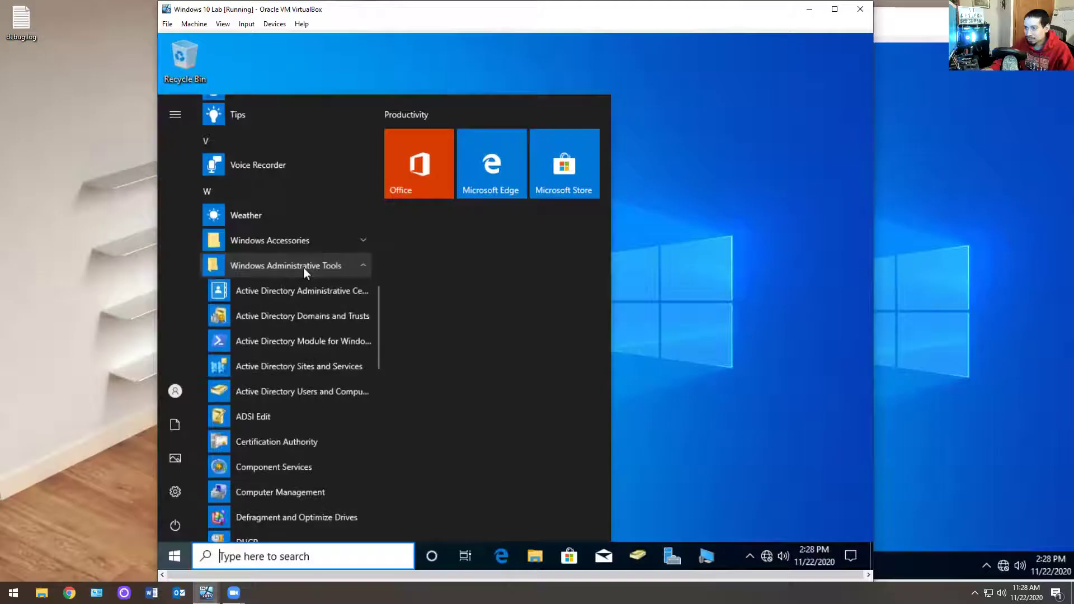
scroll(307, 277, down, 5)
scroll(308, 277, down, 4)
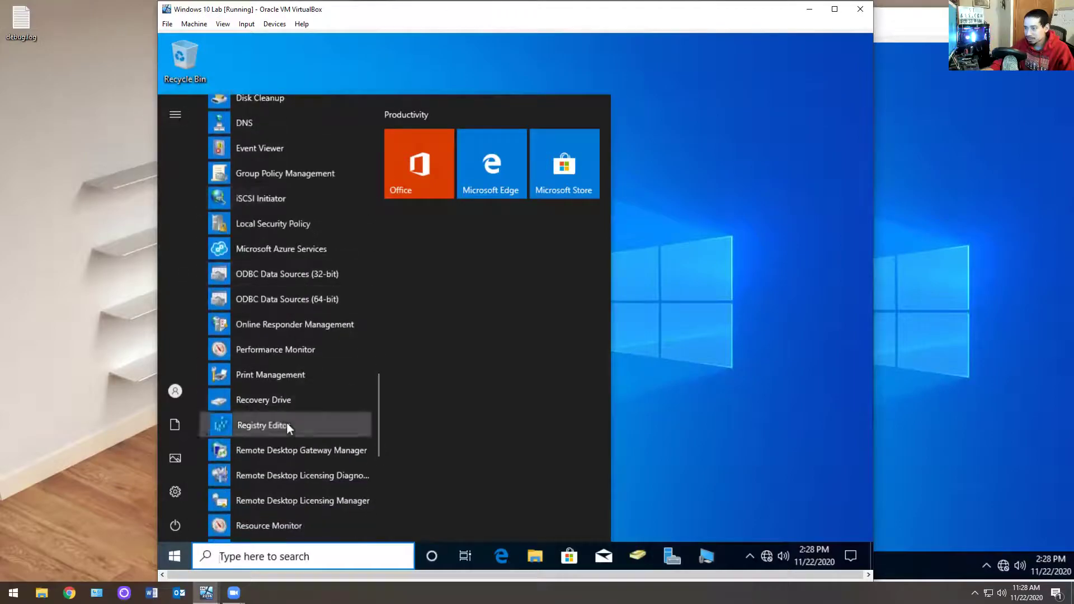
click(286, 425)
click(471, 378)
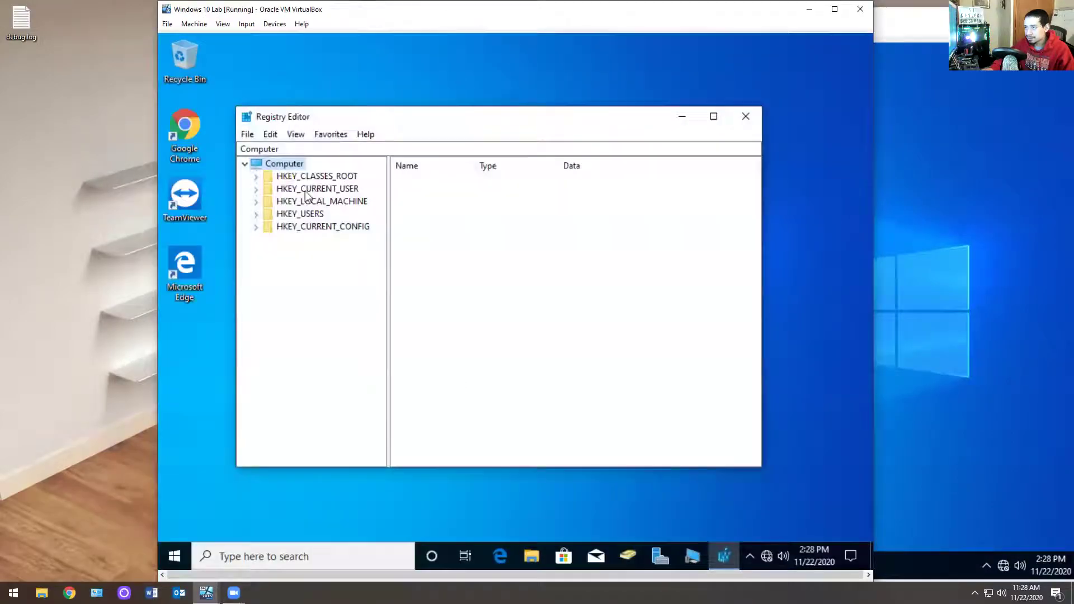
Step: Try Connect Network Registry to desktop2, dismiss the connection error, and check Desktop 2
right_click(275, 168)
click(247, 134)
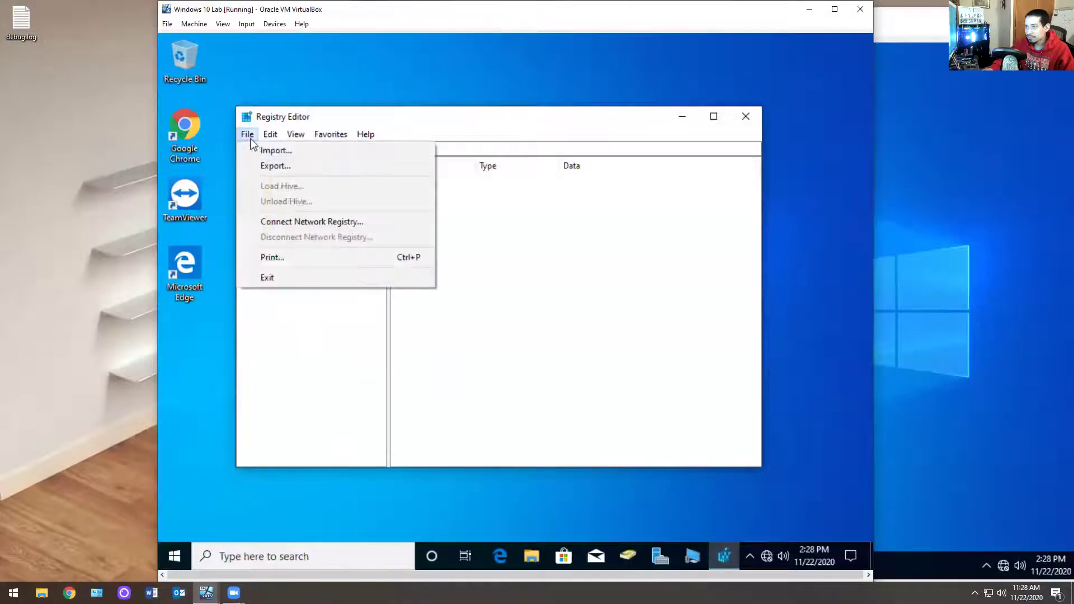
click(285, 221)
text(des)
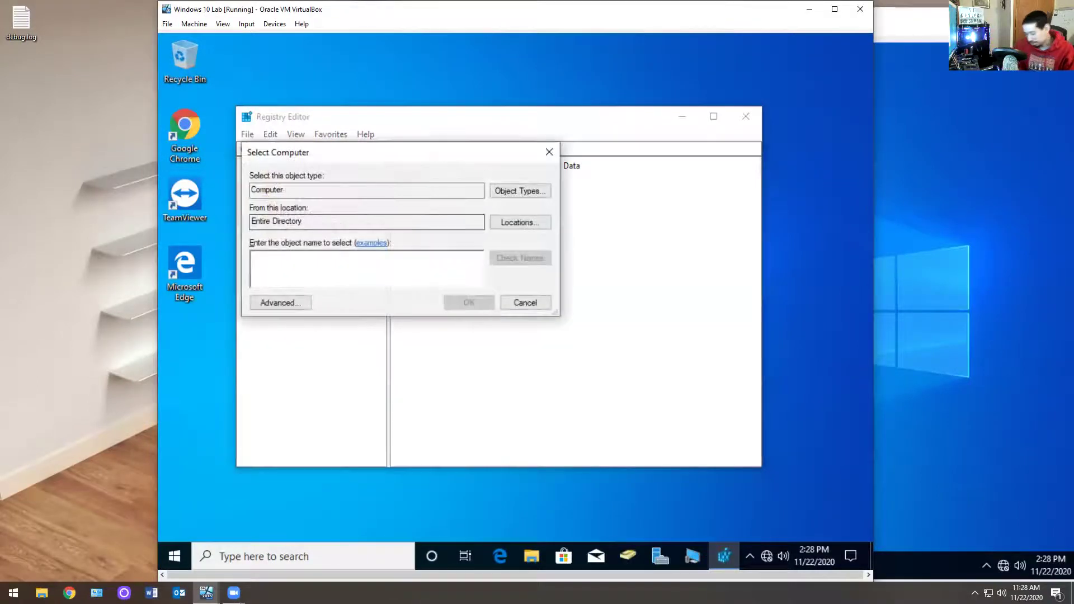
text(ktop2)
click(483, 301)
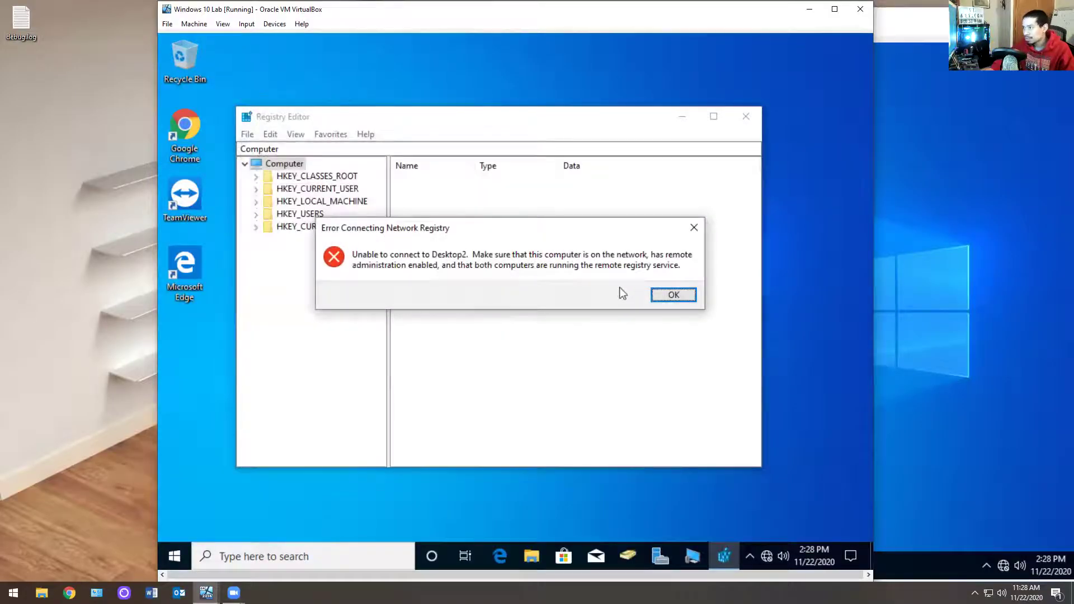
click(675, 295)
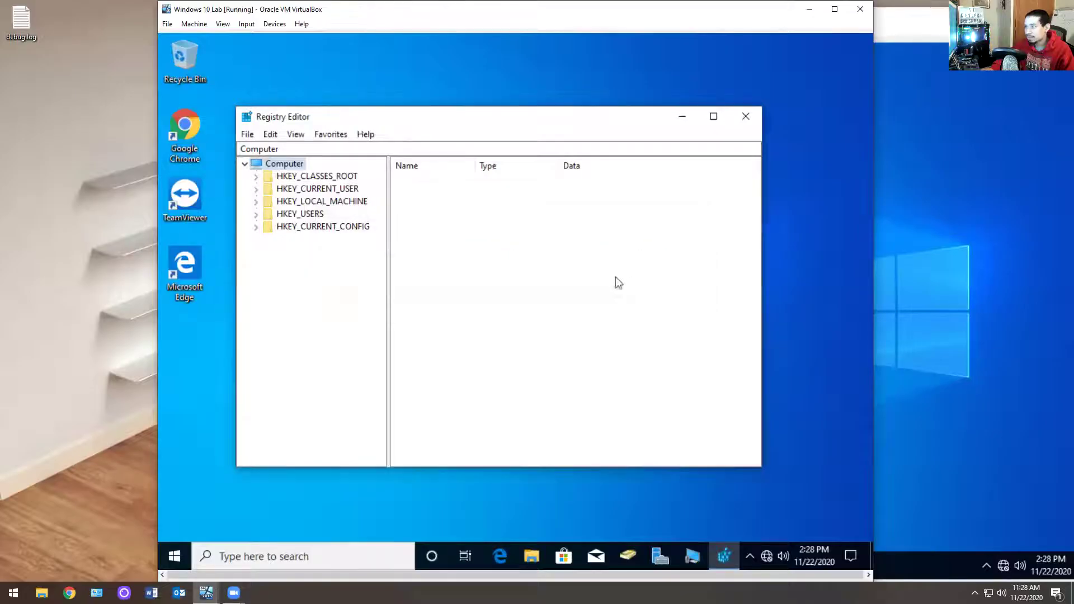
click(994, 259)
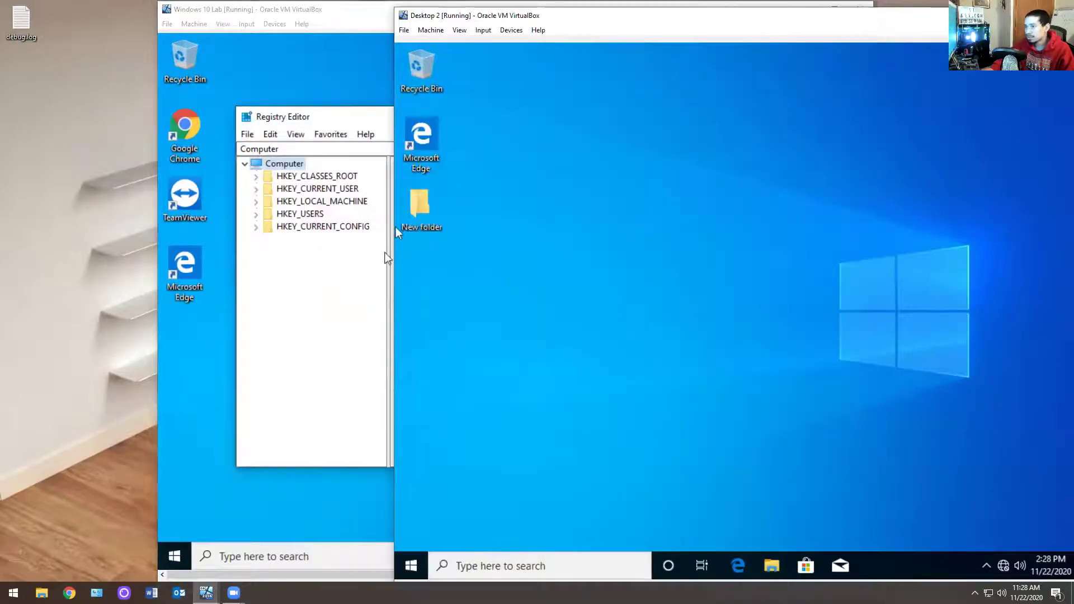
Step: Retry connecting Registry Editor to desktop2's network registry, then switch to Desktop 2
click(392, 447)
right_click(274, 163)
click(247, 134)
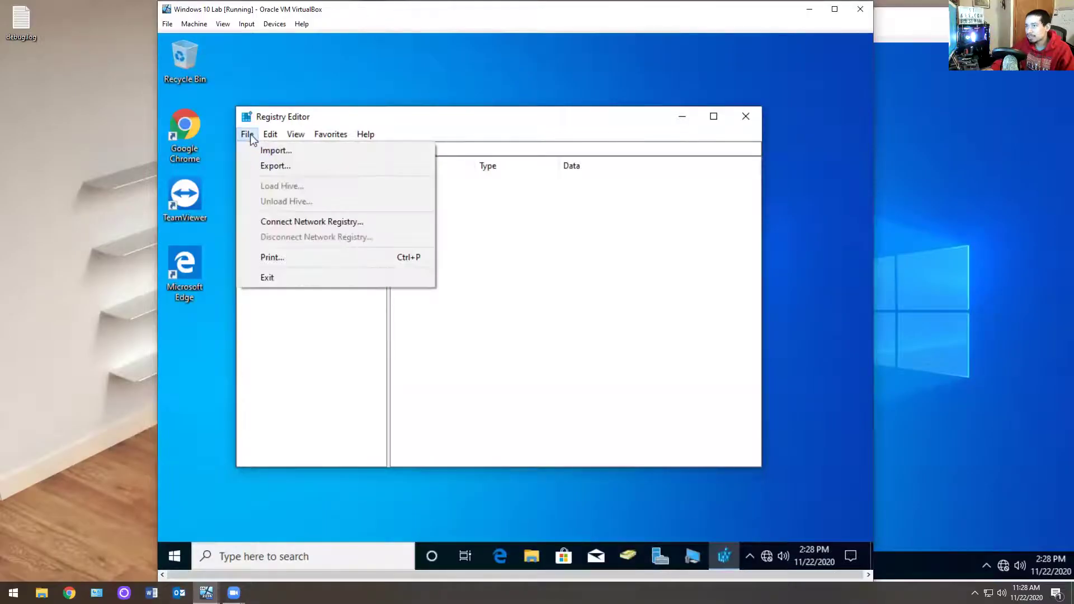
click(286, 222)
text(desktop)
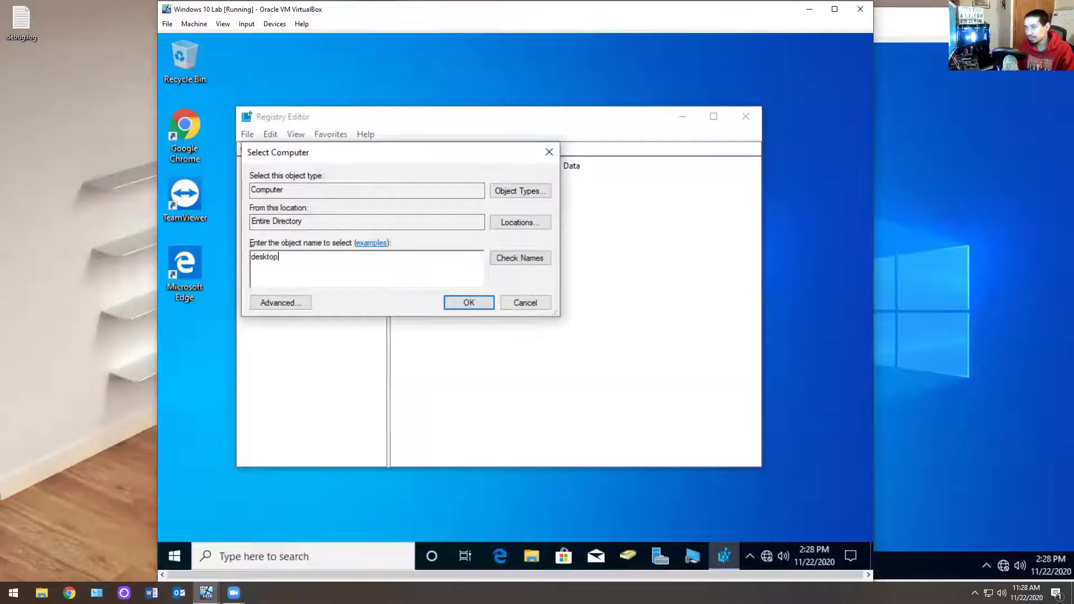
text(2)
key(Return)
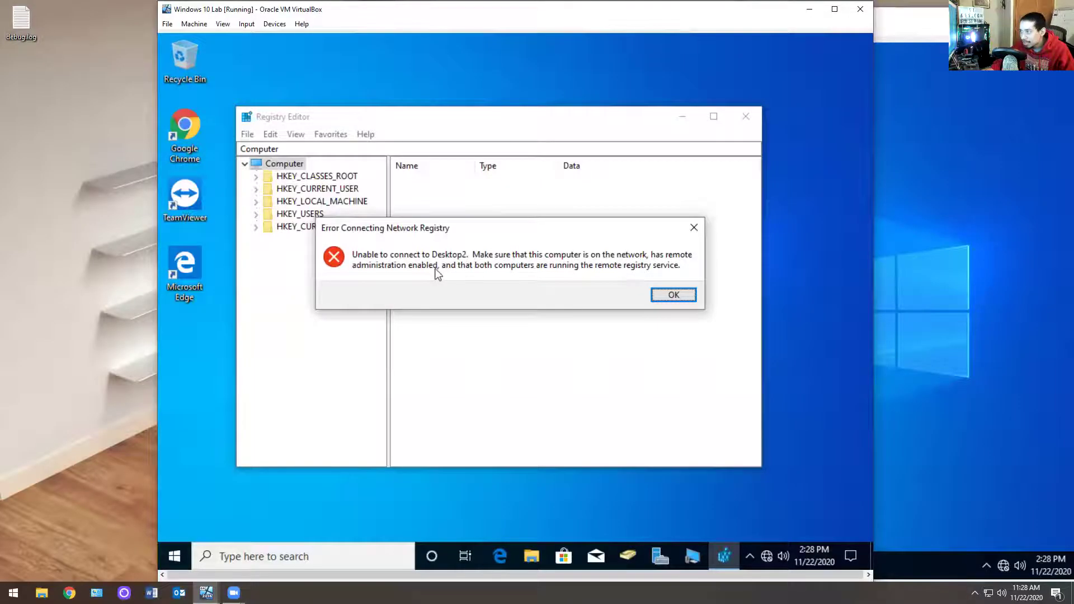
click(1007, 307)
Step: Open Services on Desktop 2 and start the Remote Access Connection Manager service
click(413, 568)
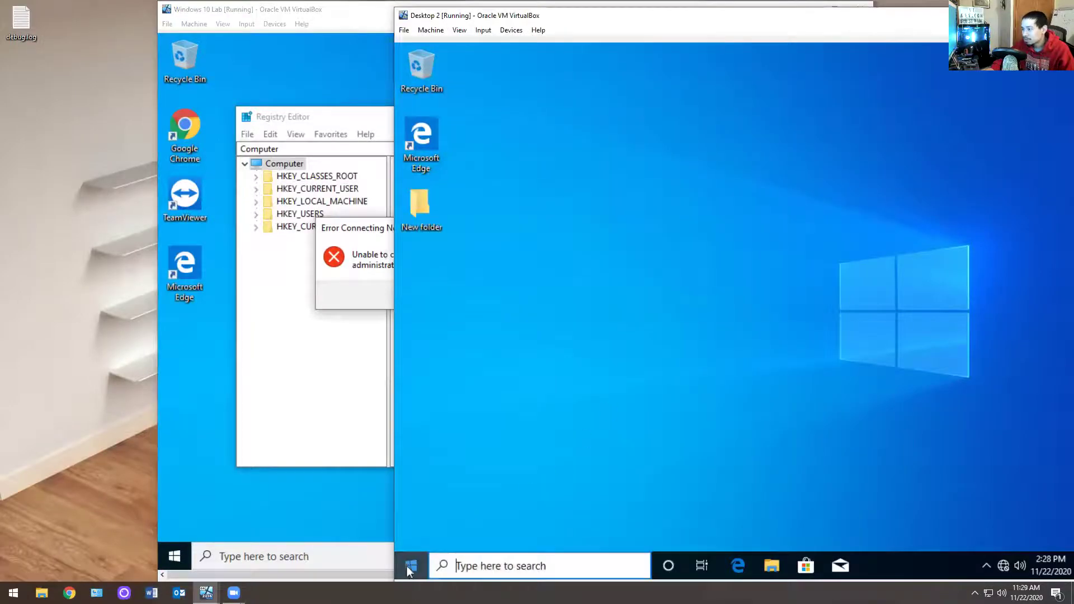
text(serv)
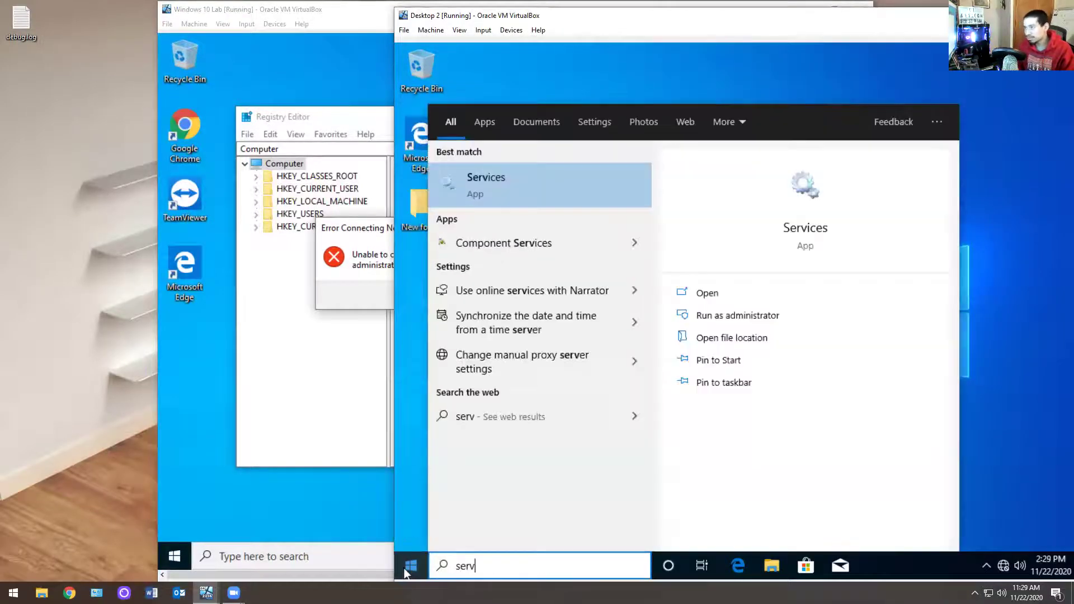
key(Return)
key(r)
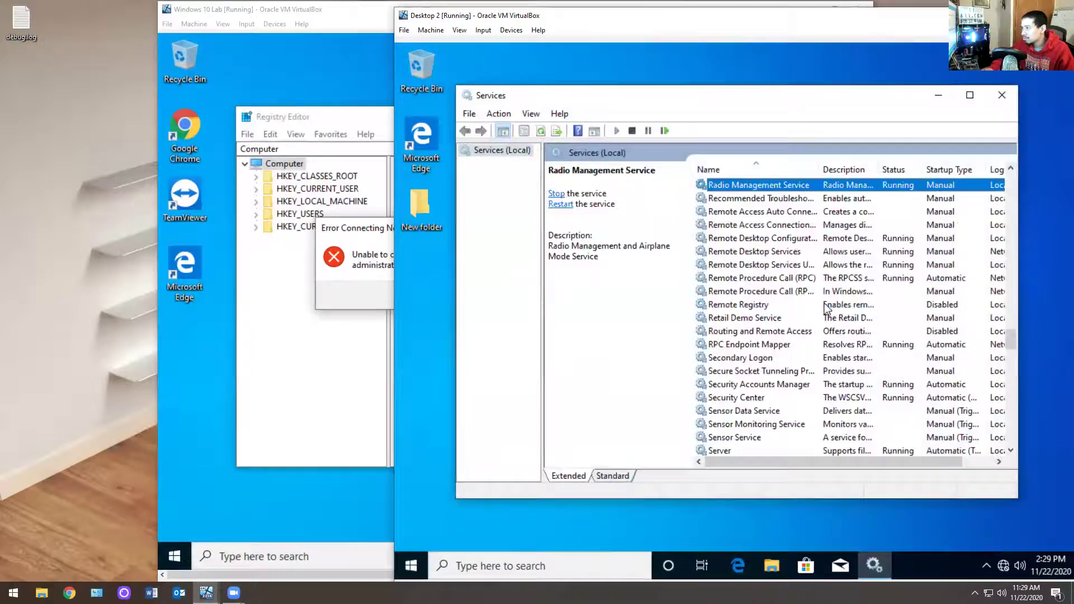
click(771, 226)
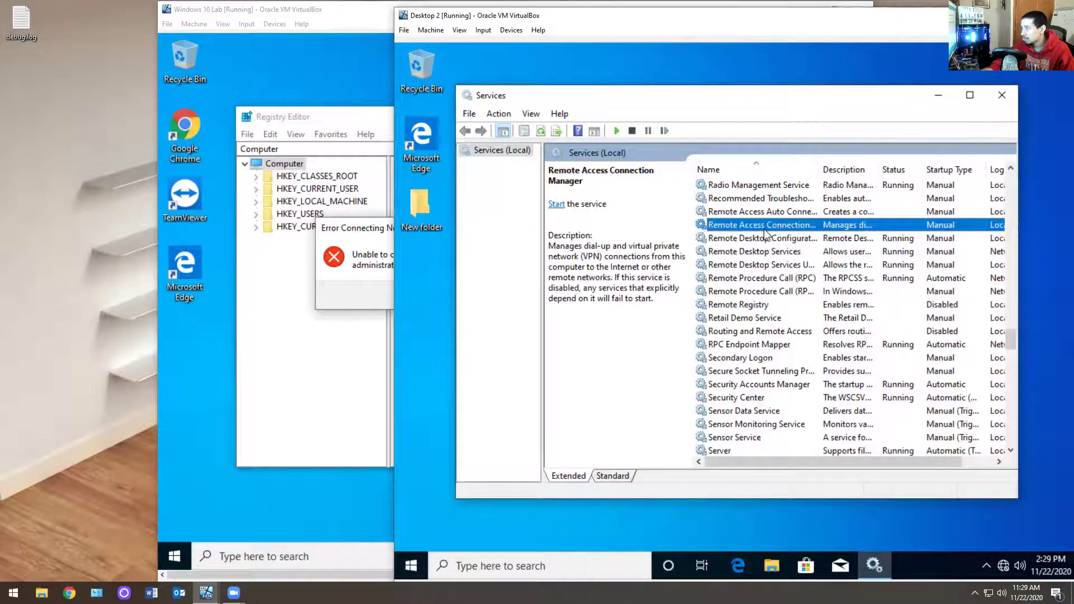
double_click(765, 227)
click(640, 351)
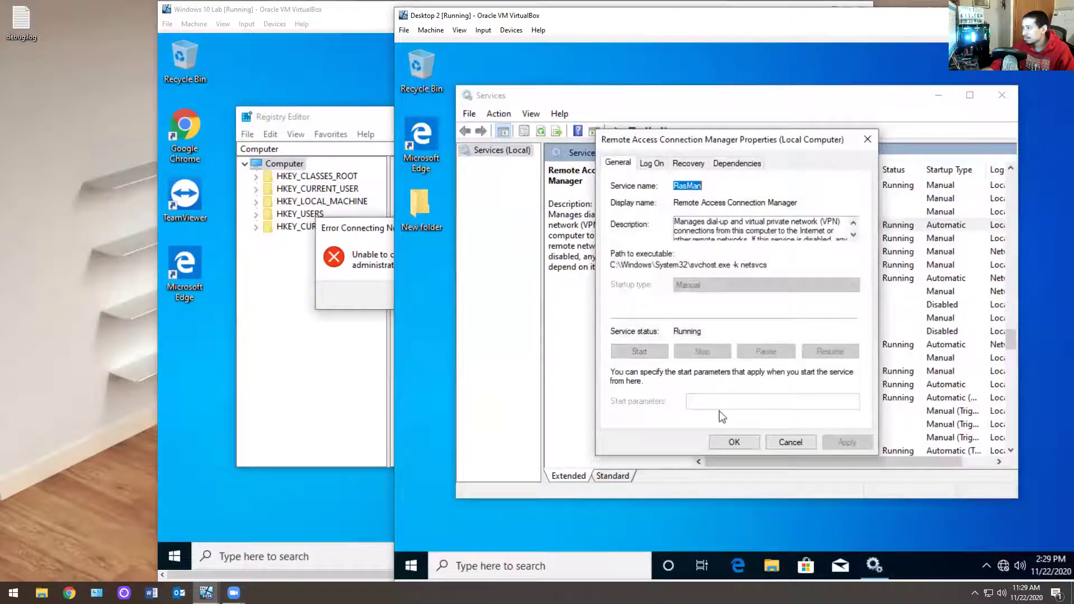
Step: Retry connecting Windows 10 Lab's Registry Editor to desktop2, which fails again
click(392, 276)
click(660, 297)
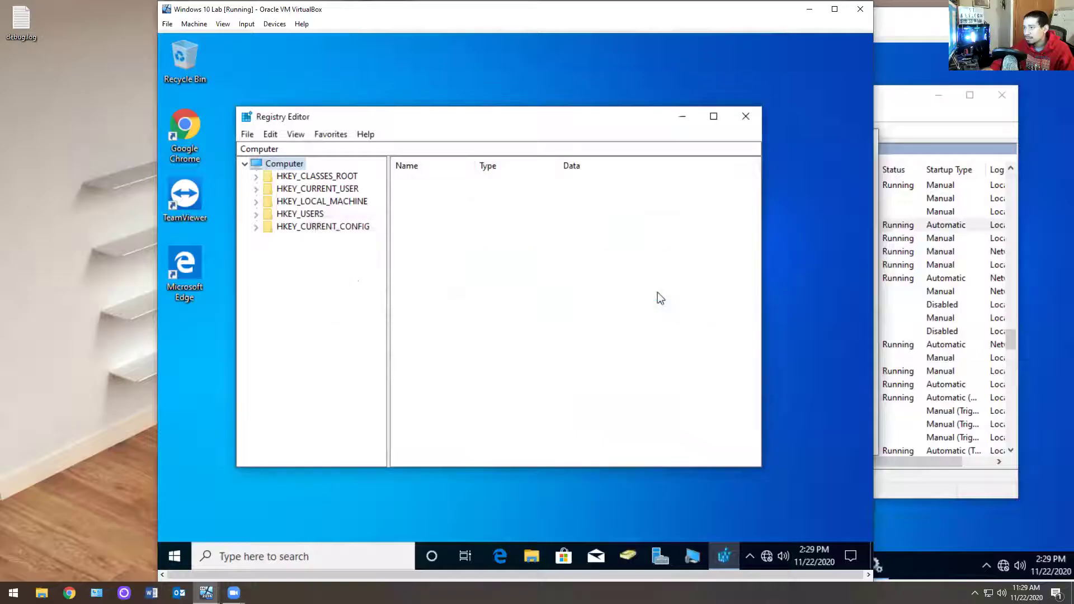
click(247, 135)
click(302, 222)
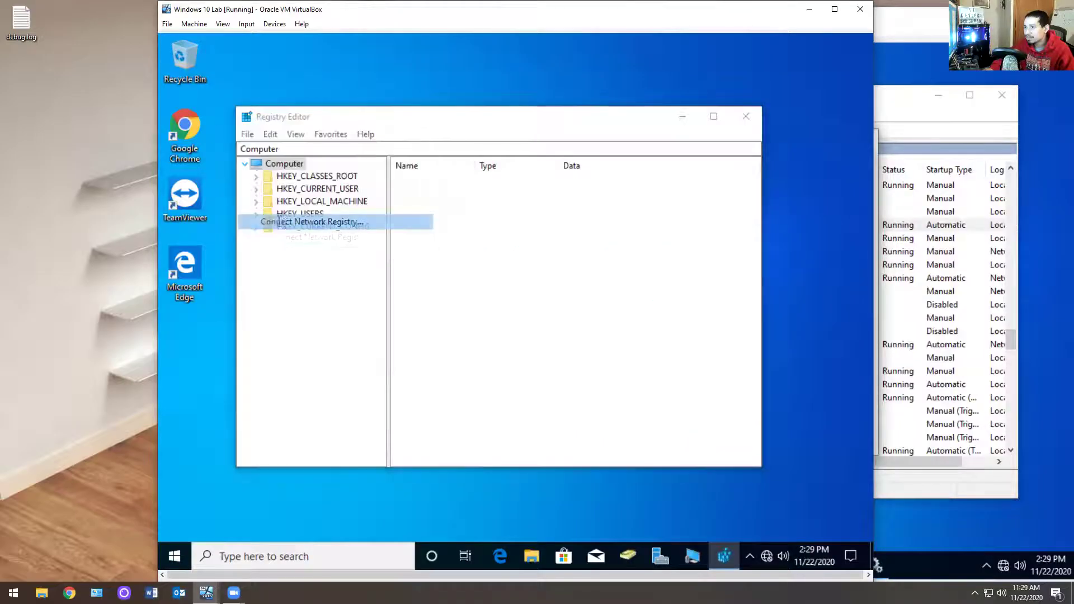
text(r)
key(BackSpace)
text(desktop2)
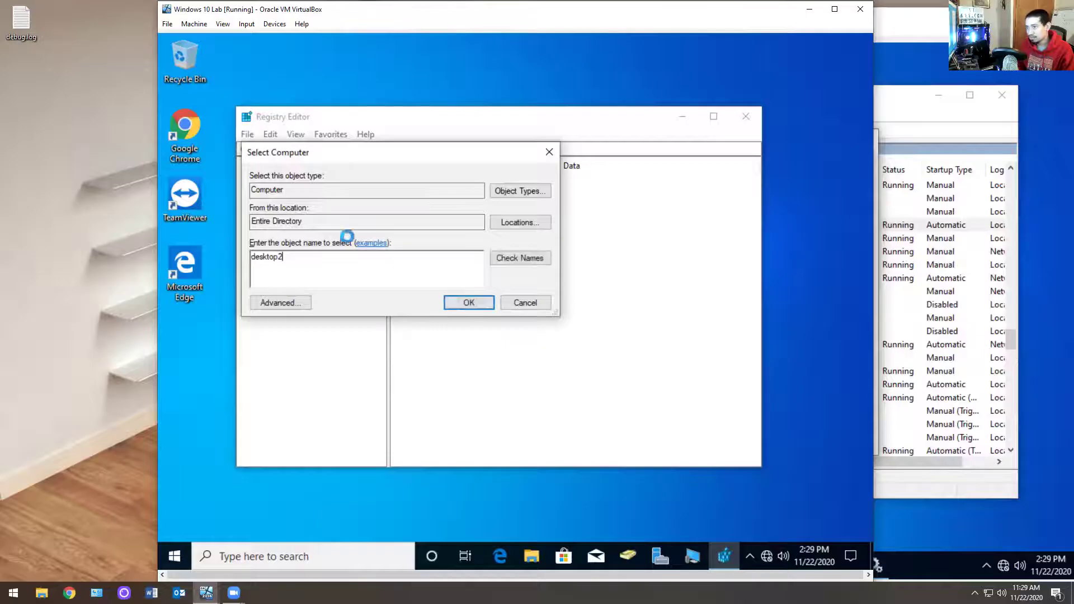
key(Return)
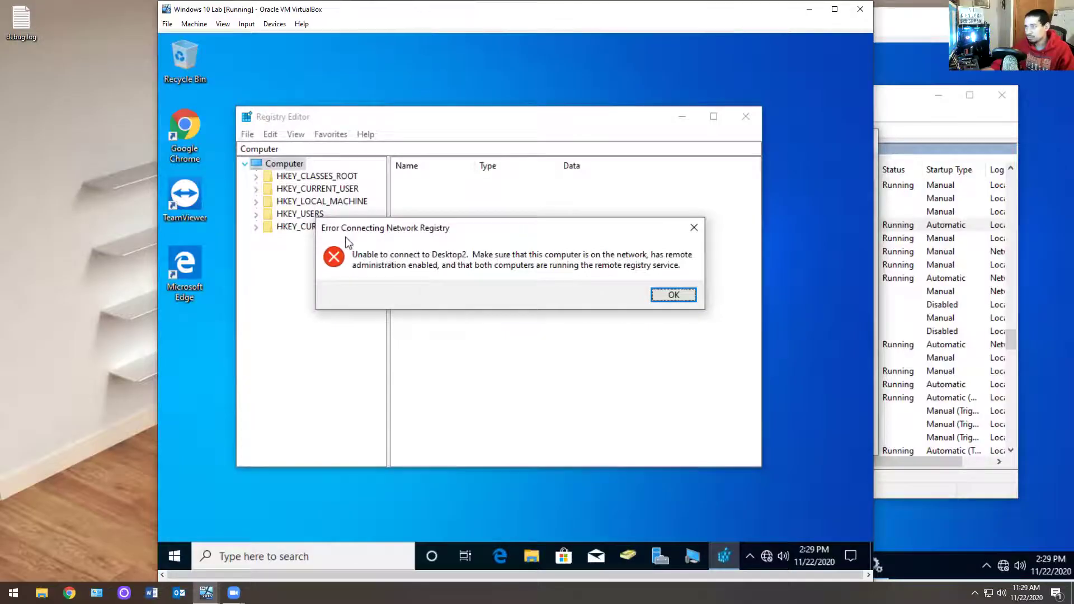
click(656, 295)
Step: Inspect the Remote Desktop Configuration, Remote Access Connection Manager and Auto Connection Manager properties
click(906, 264)
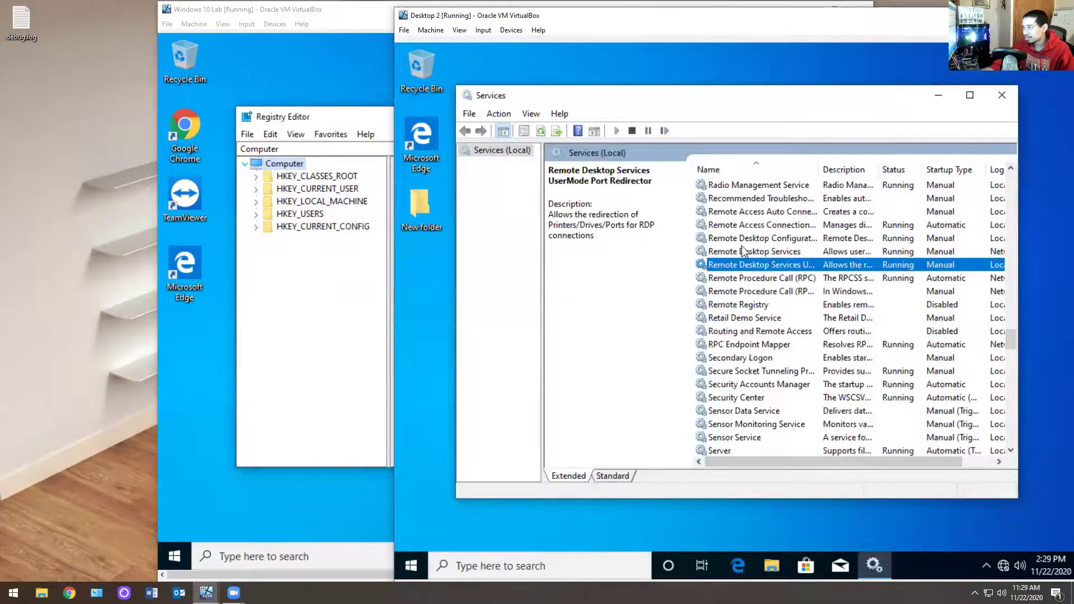
click(755, 239)
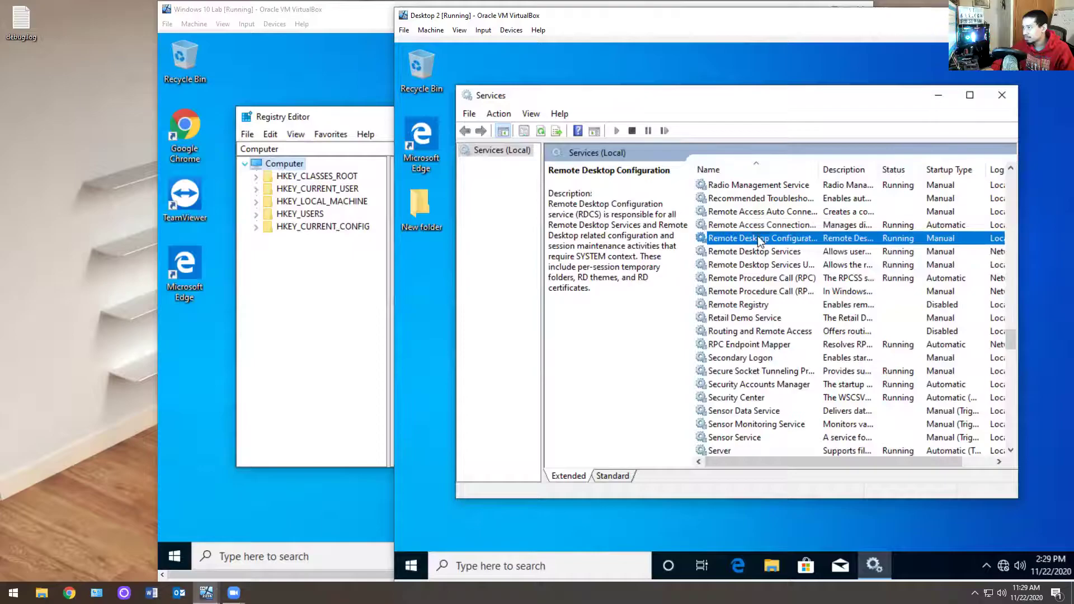
double_click(755, 238)
click(805, 460)
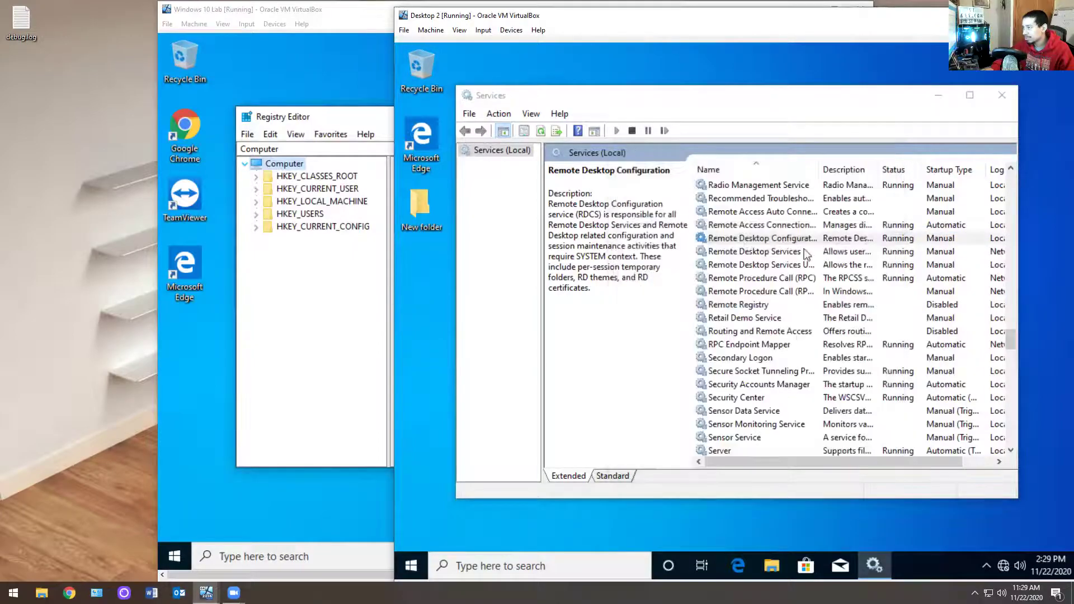
double_click(770, 225)
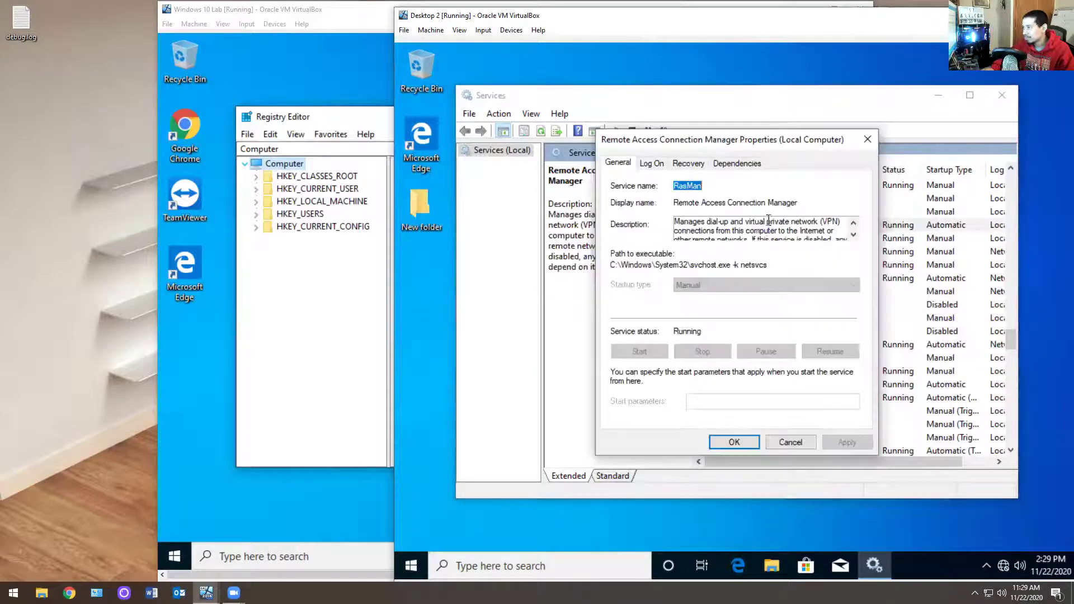
click(781, 444)
double_click(788, 211)
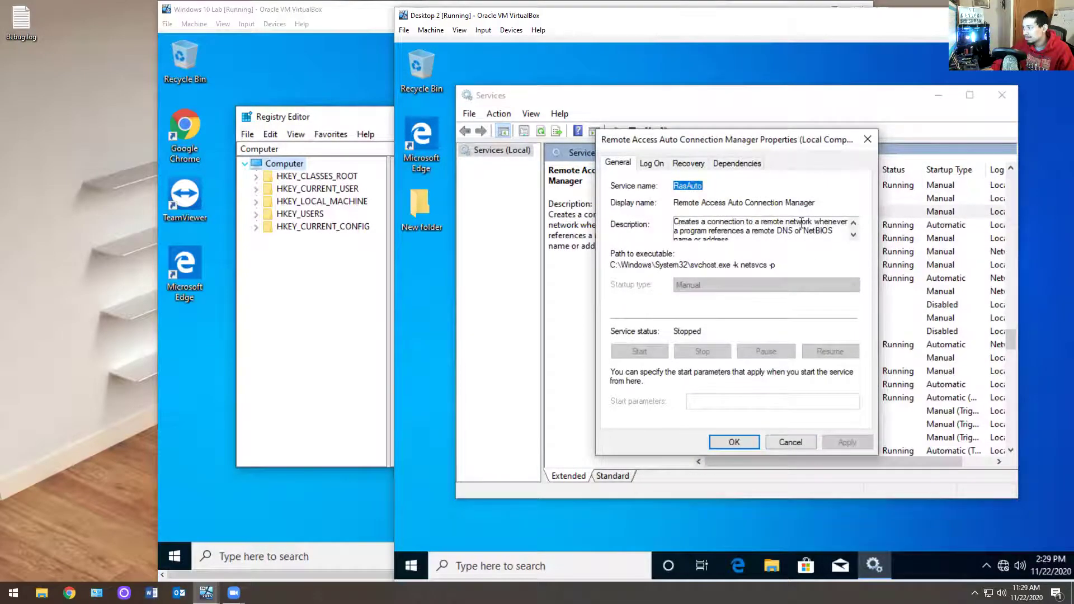
scroll(802, 223, down, 1)
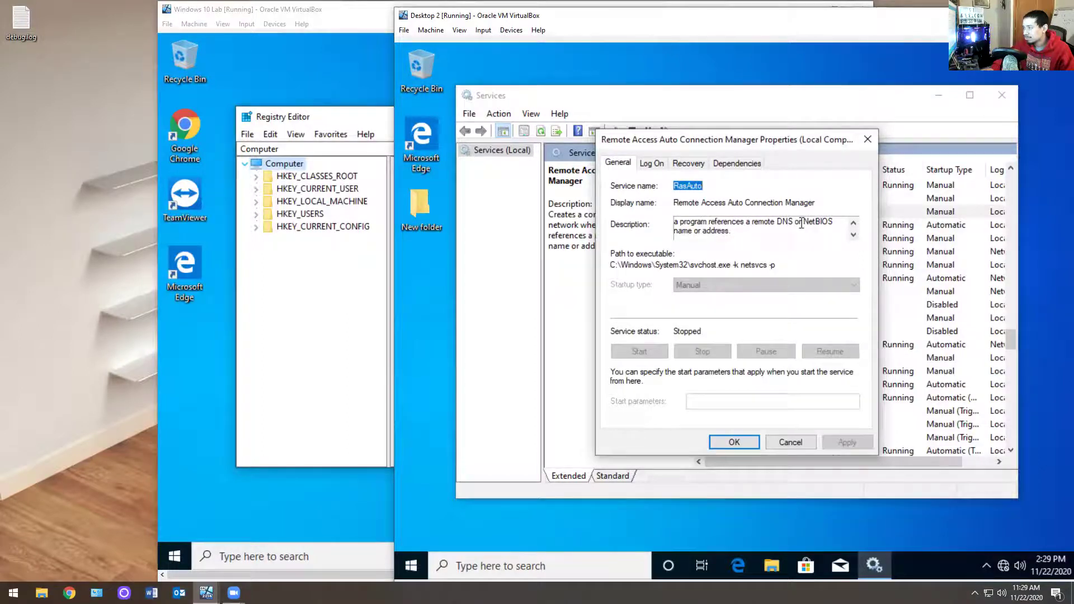
scroll(802, 223, up, 1)
click(789, 443)
Step: Check the Remote Registry service properties, finding it disabled, then close Services
click(807, 280)
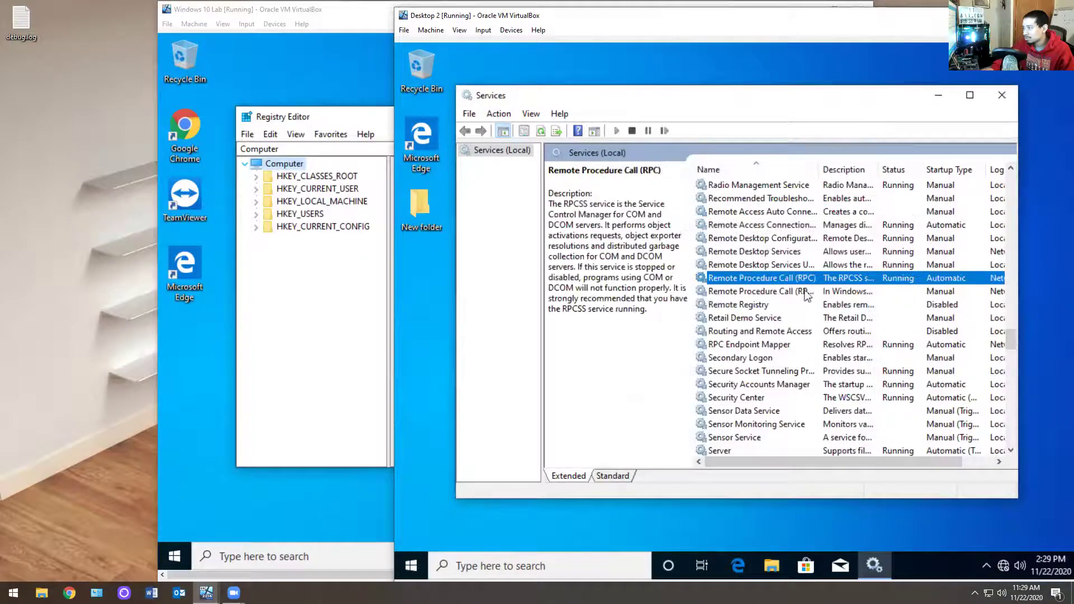
click(762, 307)
double_click(762, 307)
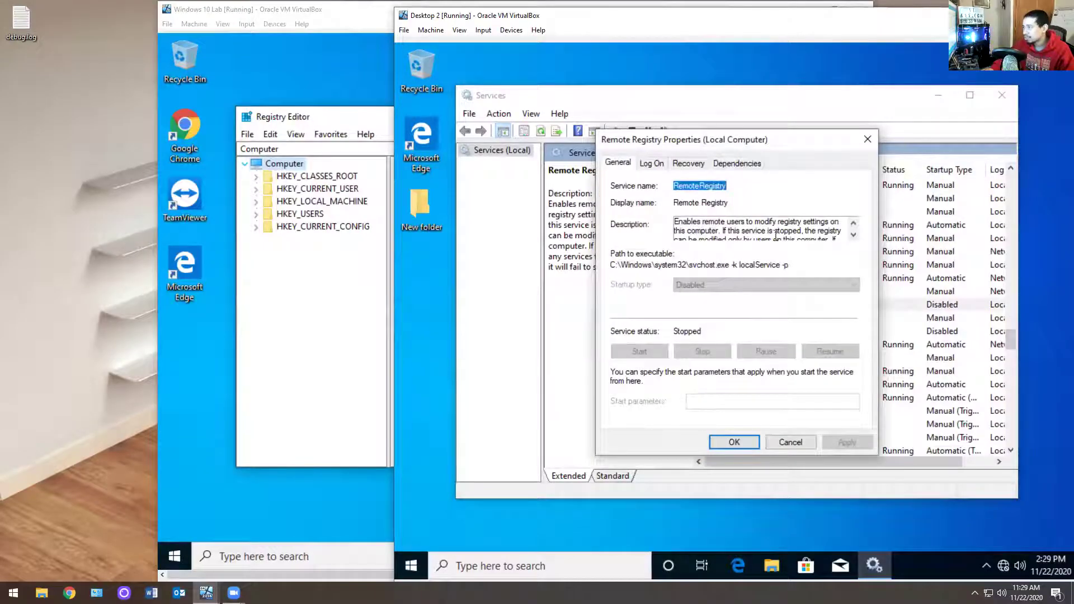
click(790, 442)
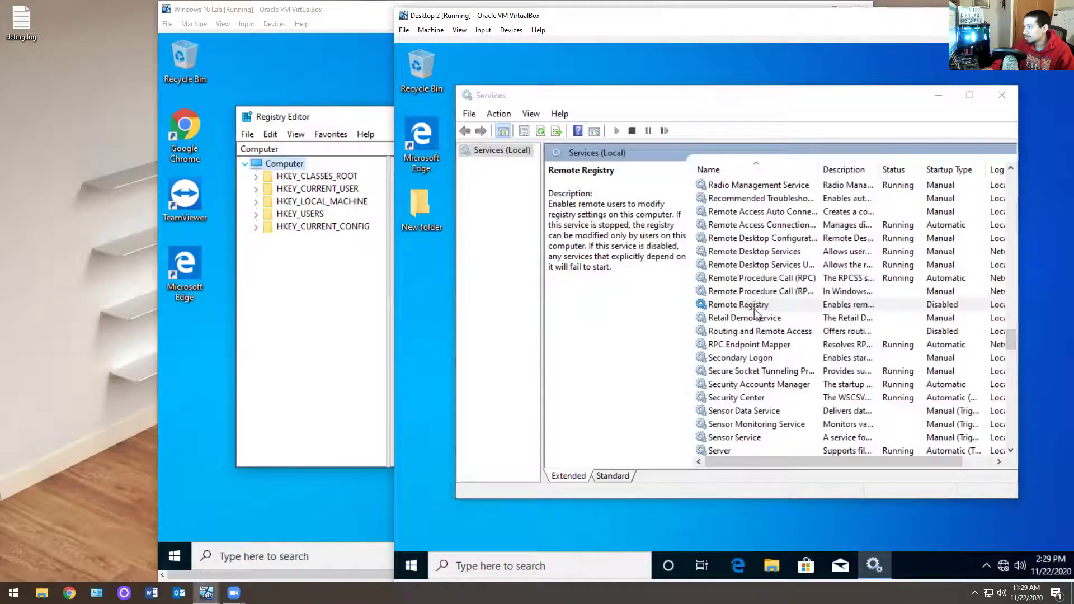
double_click(754, 309)
click(789, 441)
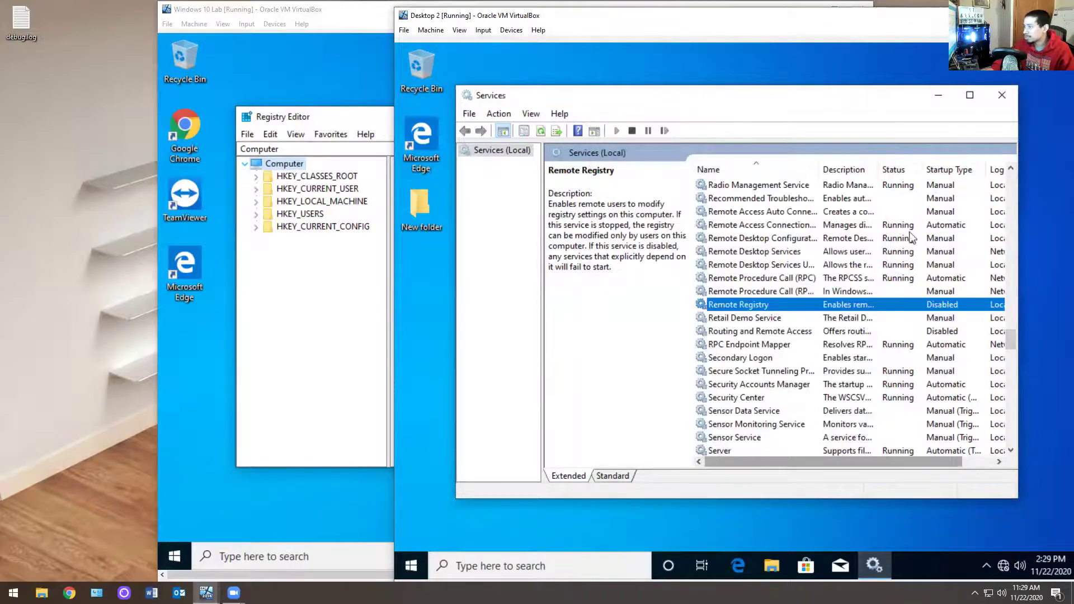
click(1001, 95)
Step: Launch Services as administrator on Desktop 2 using the helpdesk account credentials
click(411, 573)
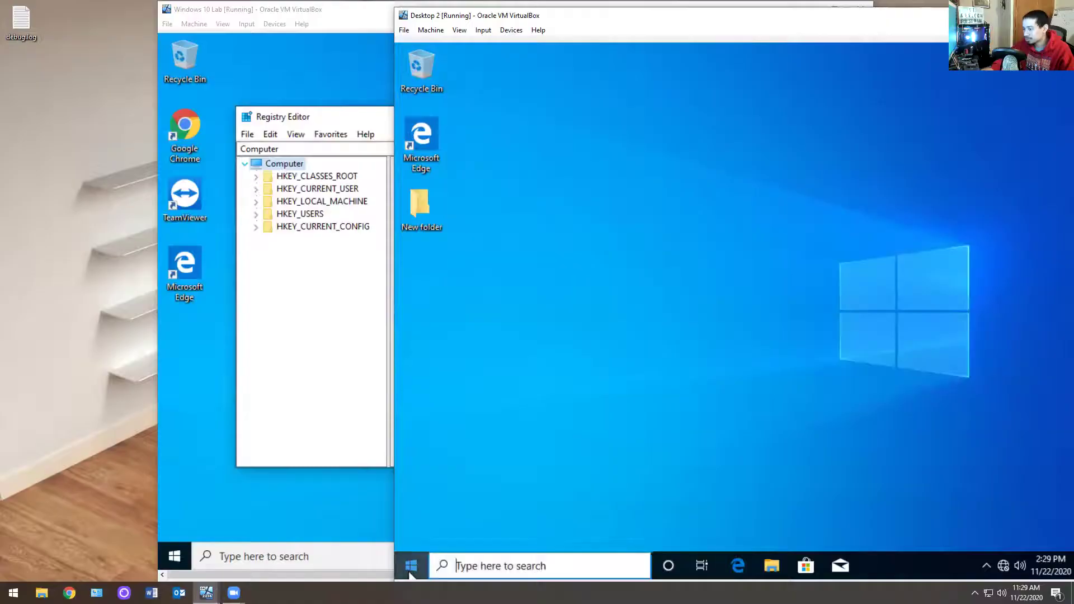
text(ser)
click(721, 313)
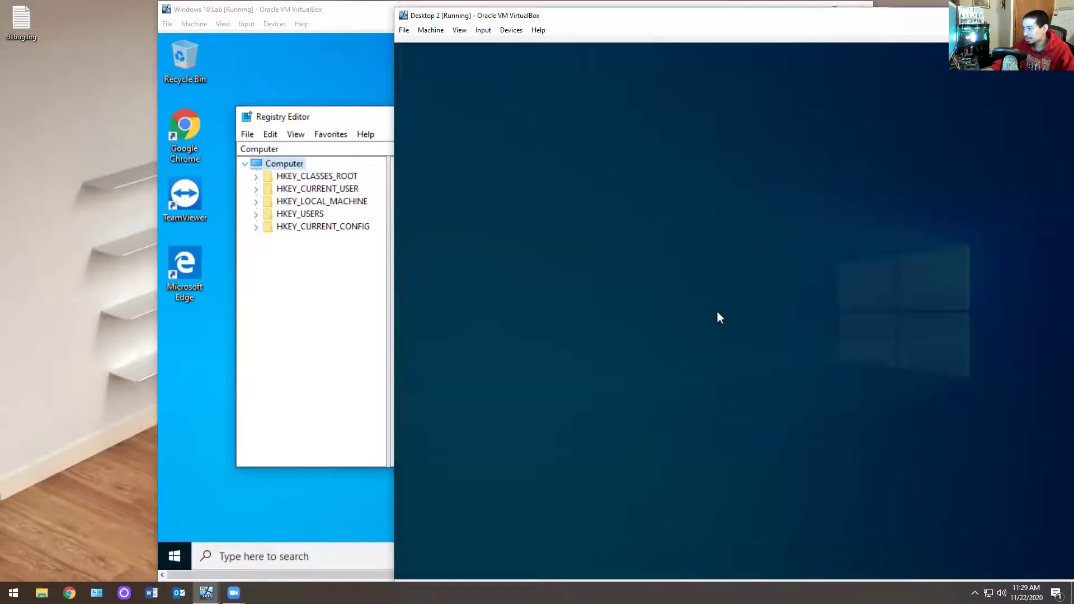
text(helpdesk)
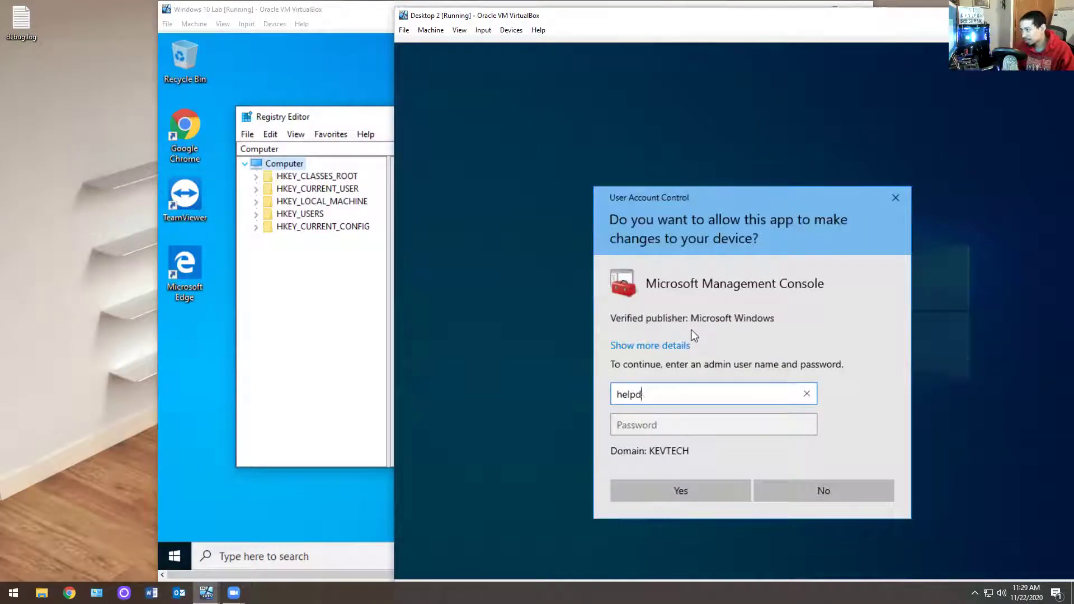
key(Tab)
text(****)
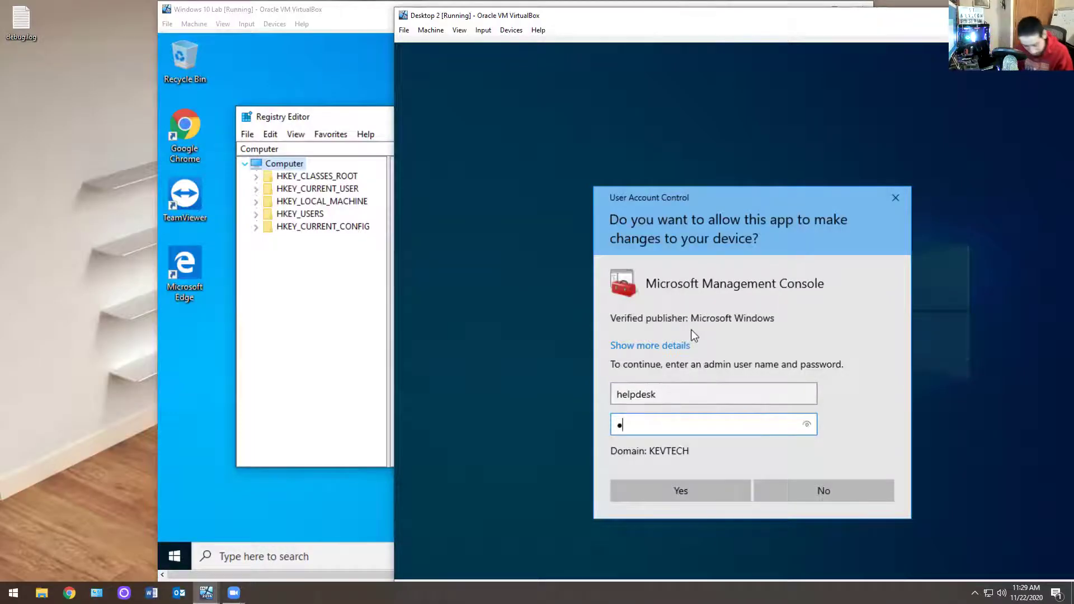
text(*******)
key(Return)
Step: Set Remote Registry's startup type to Automatic, apply it, and start the service
click(722, 289)
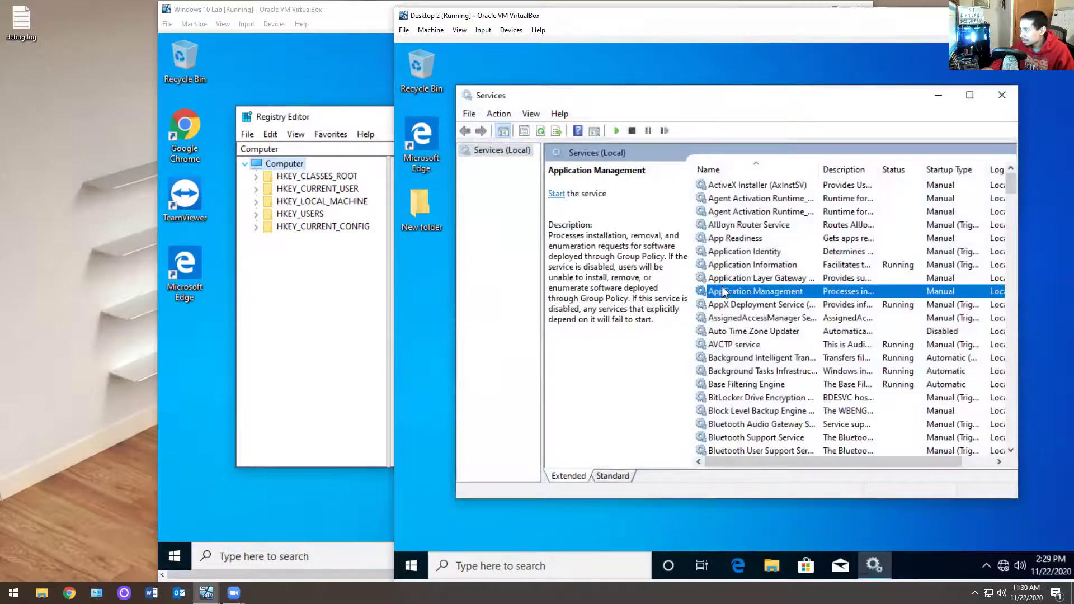
key(r)
double_click(754, 304)
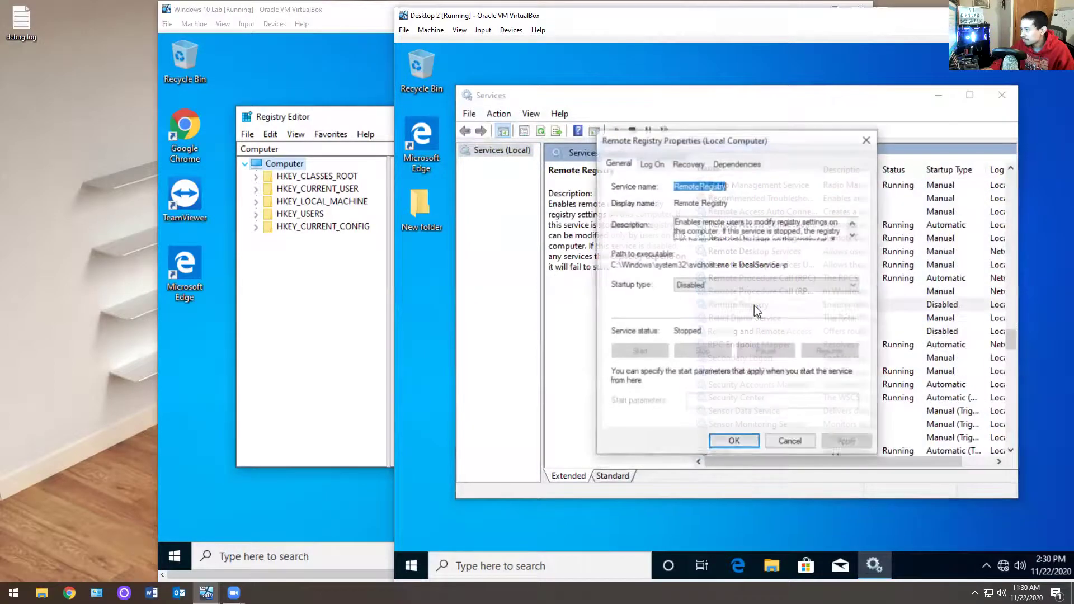
click(717, 286)
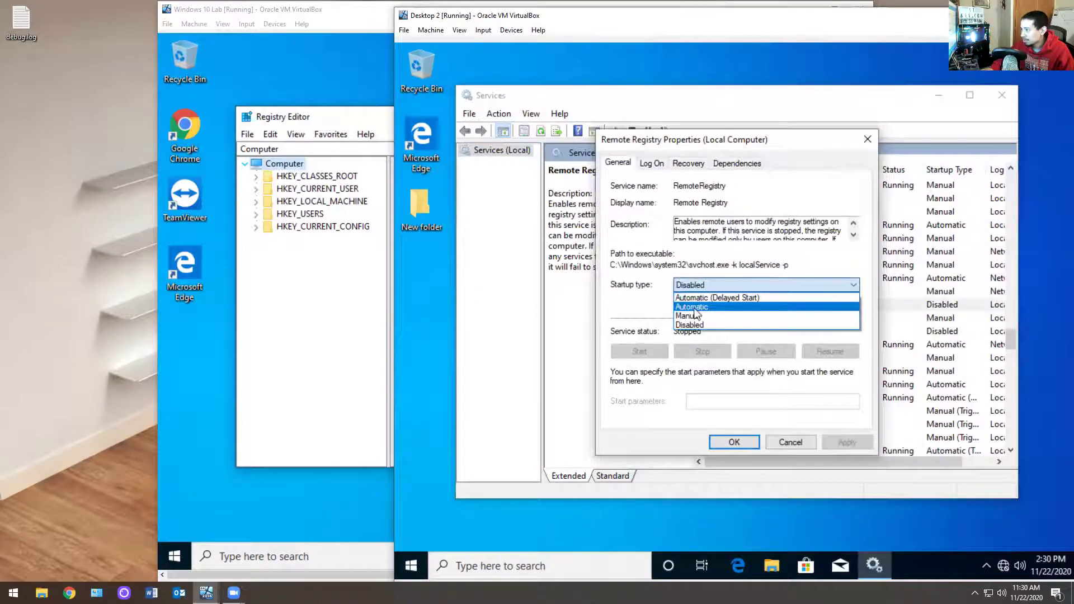
click(697, 307)
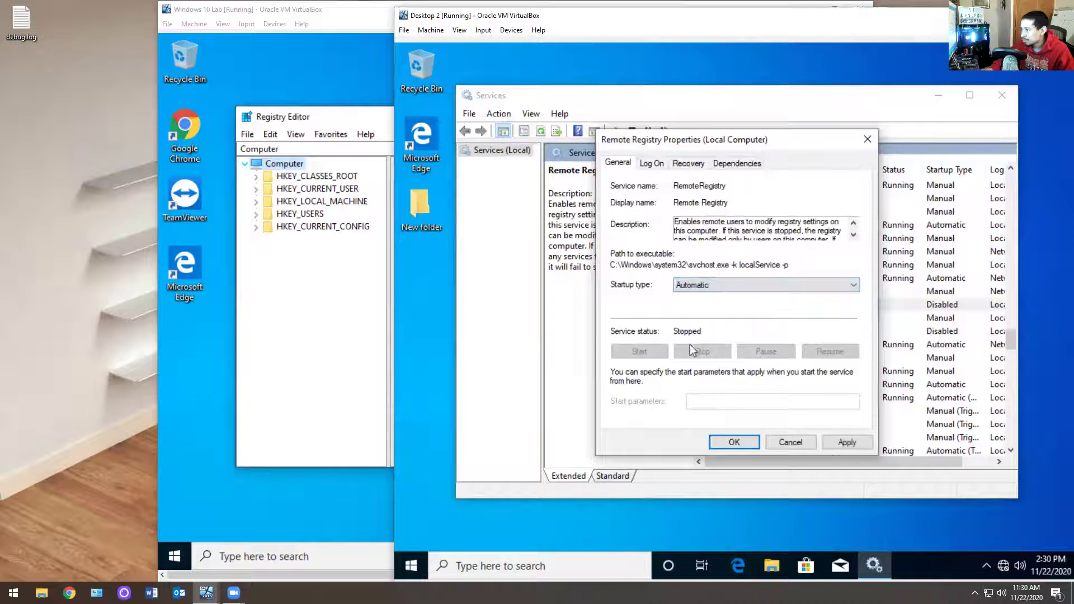
click(847, 443)
click(639, 351)
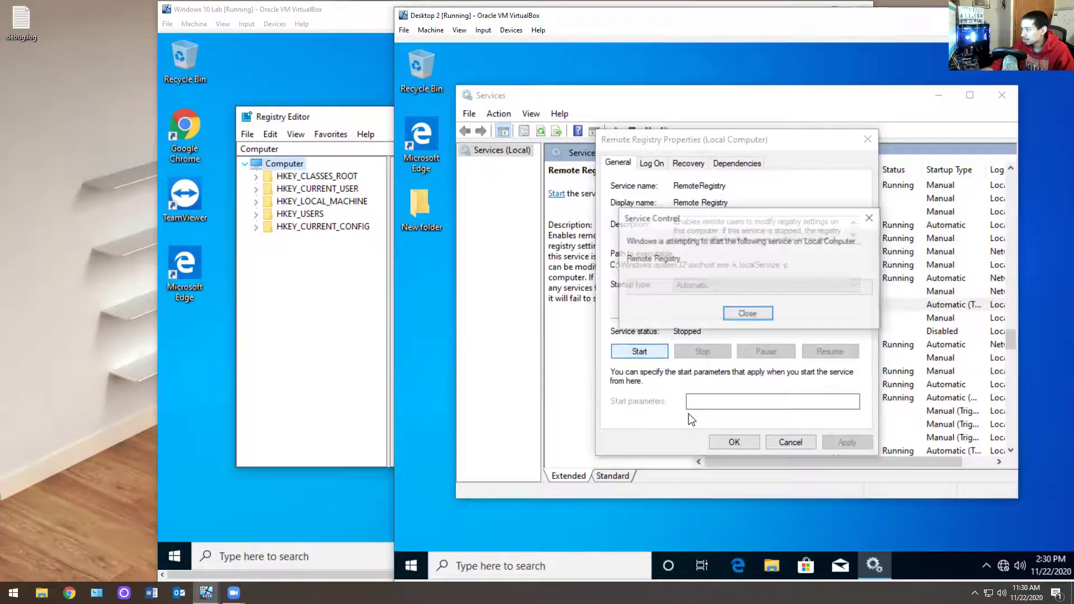
click(738, 442)
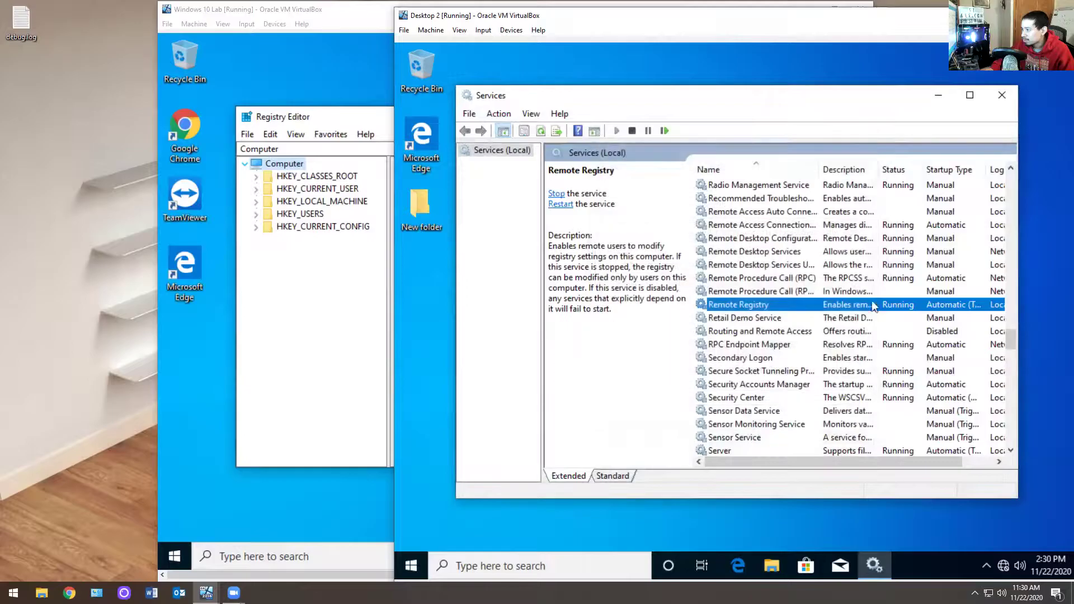
click(325, 246)
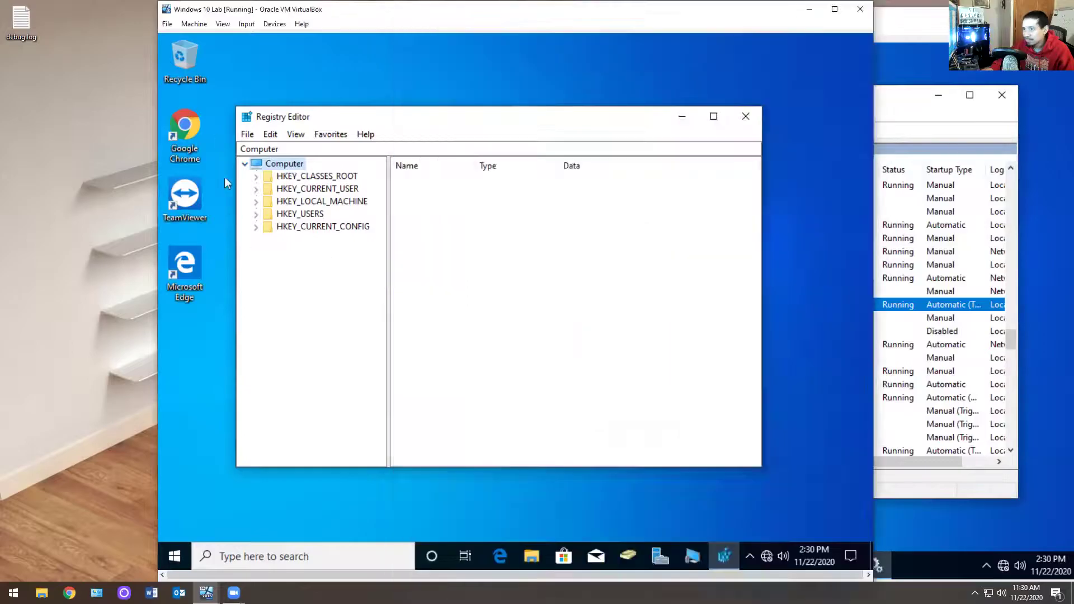
Step: Connect Registry Editor to desktop2's network registry and close Services on Desktop 2
click(247, 134)
click(307, 221)
text(desktop2)
key(Return)
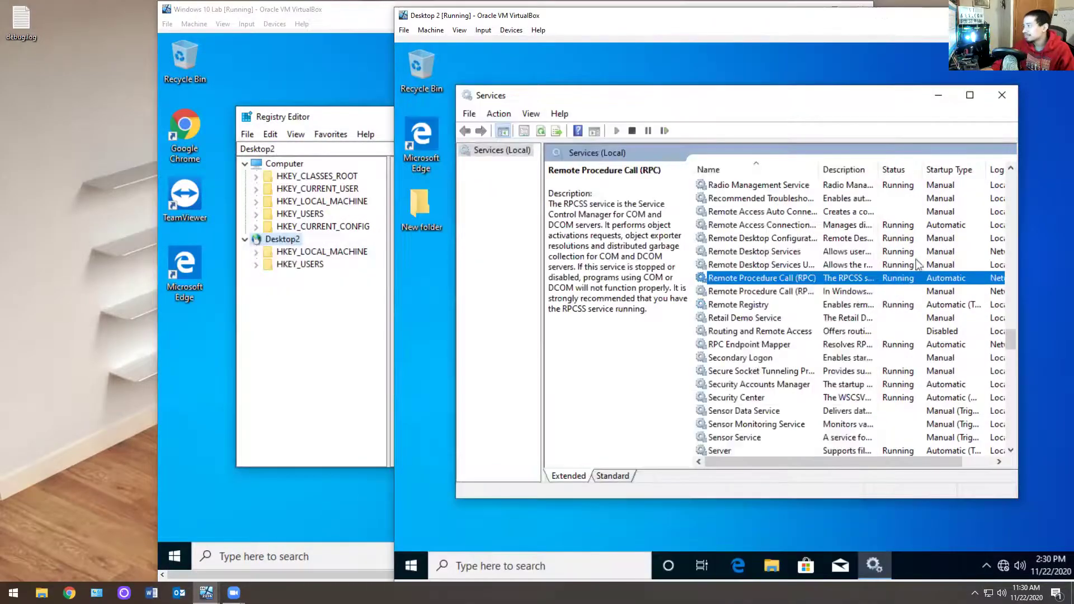
click(1013, 104)
click(1002, 95)
click(266, 320)
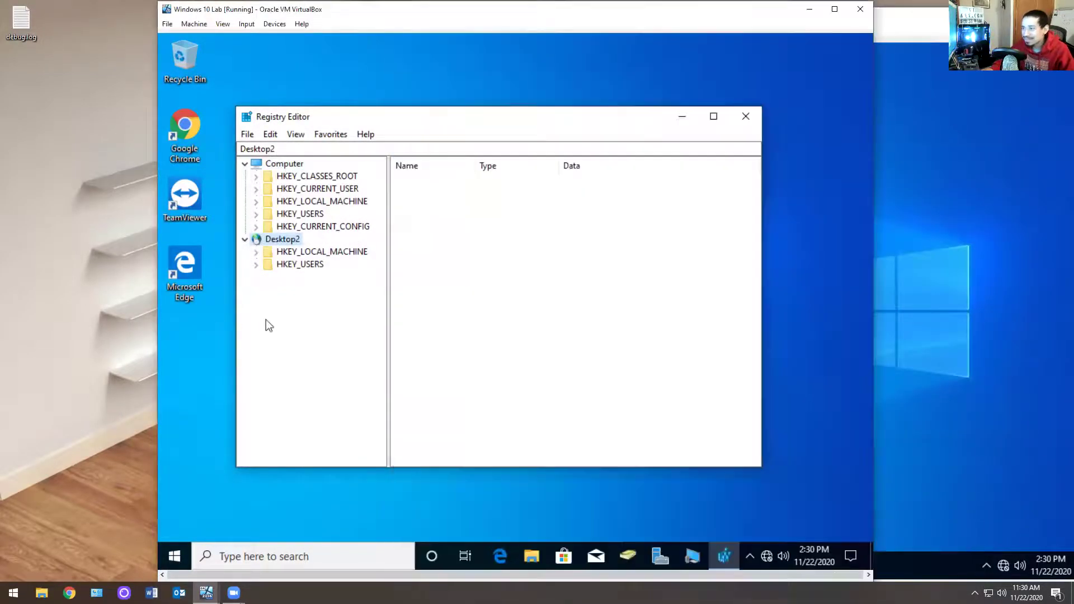
Step: Expand HKEY_USERS user keys to the Network\Z key mapped to \\server2016\hr
click(257, 264)
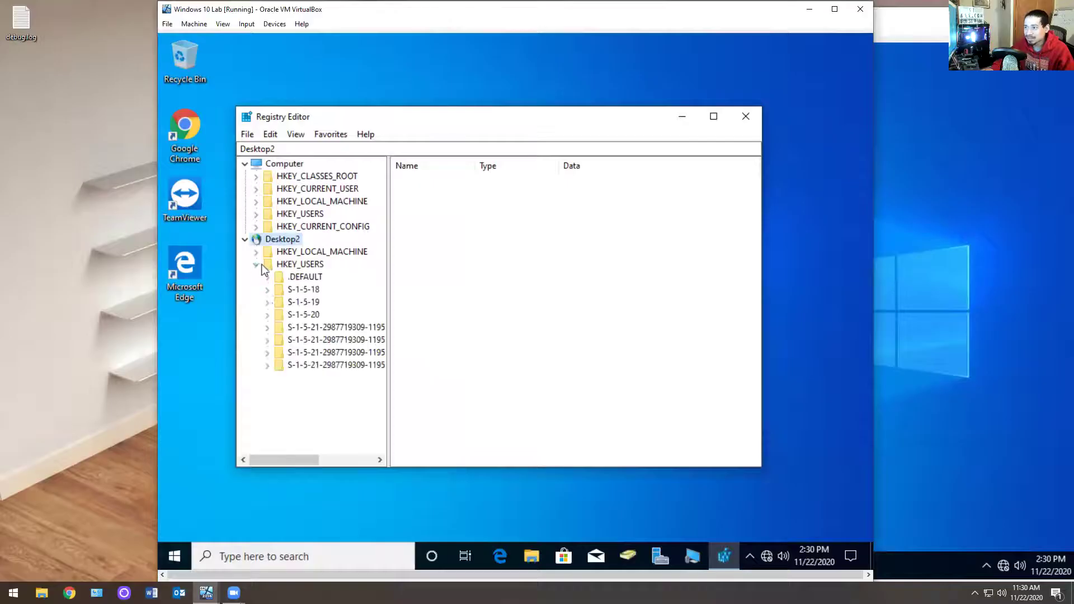
click(267, 328)
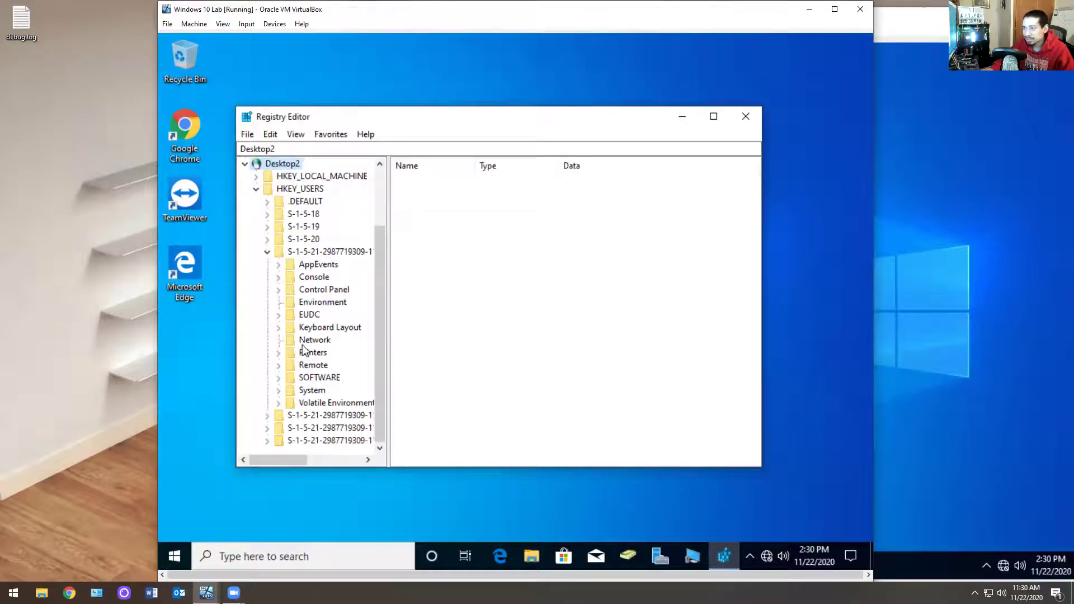
click(313, 340)
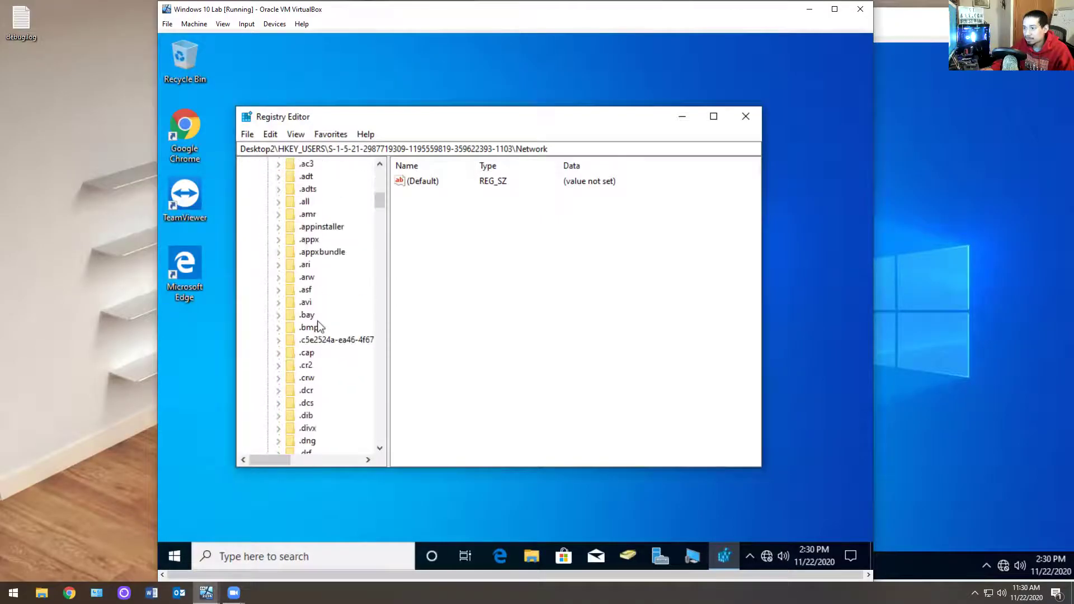
scroll(305, 307, up, 4)
click(267, 391)
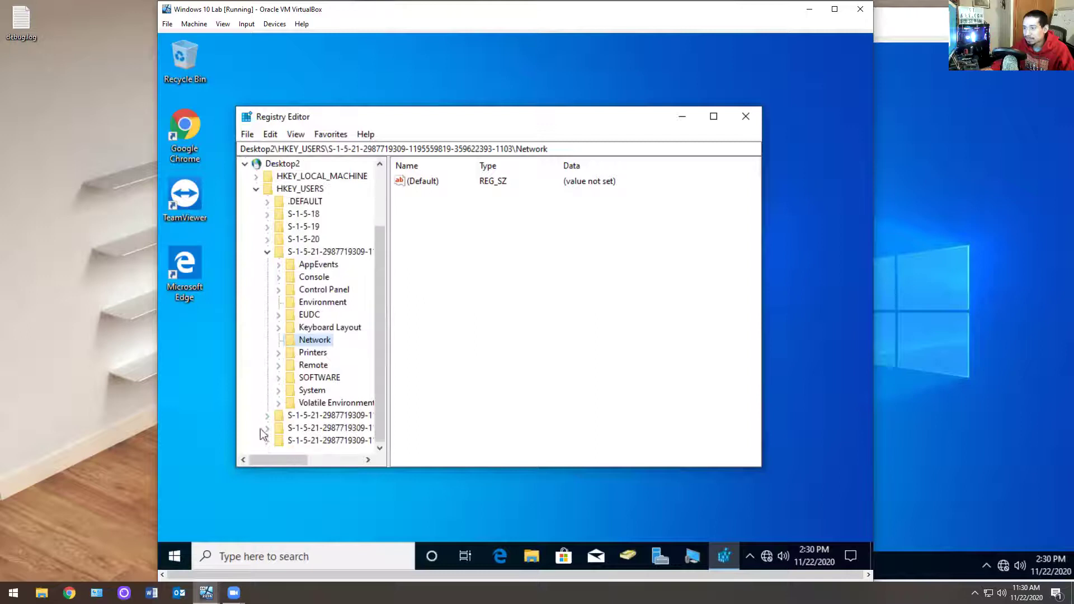
click(267, 428)
click(278, 391)
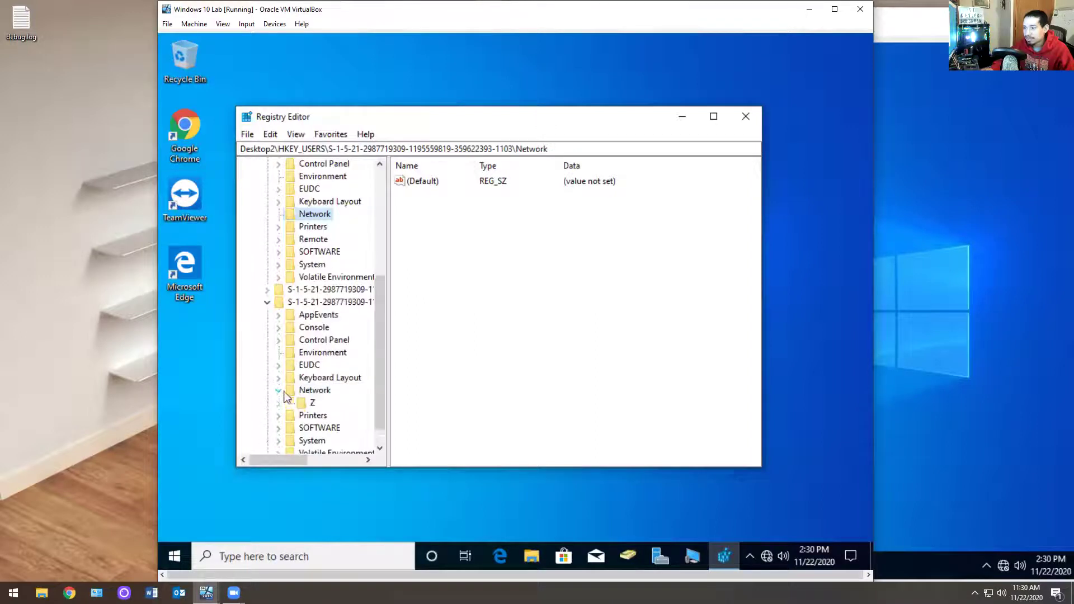
click(313, 390)
click(309, 402)
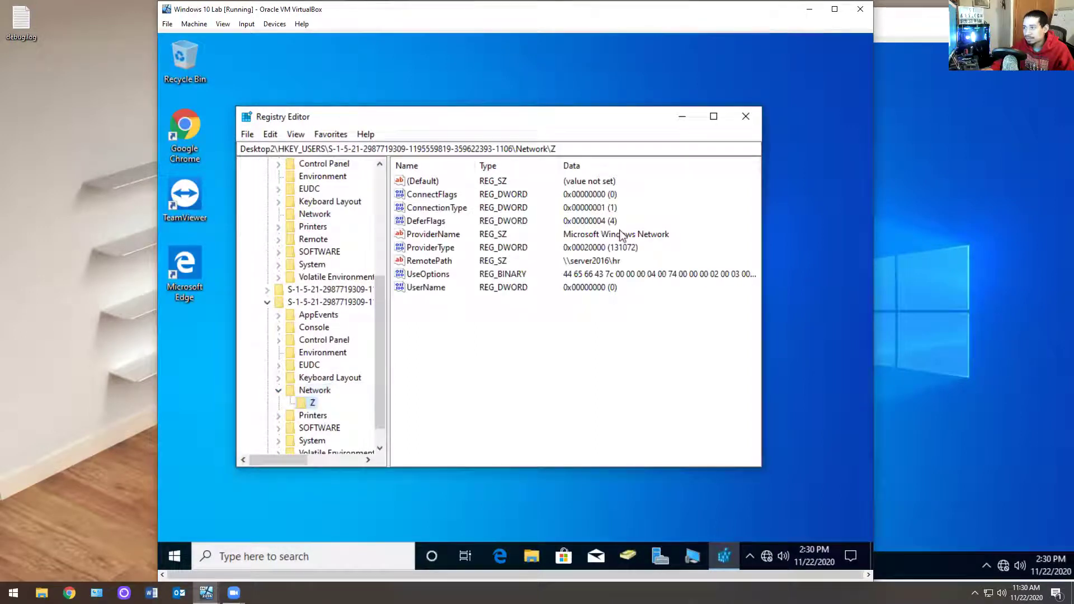
click(609, 273)
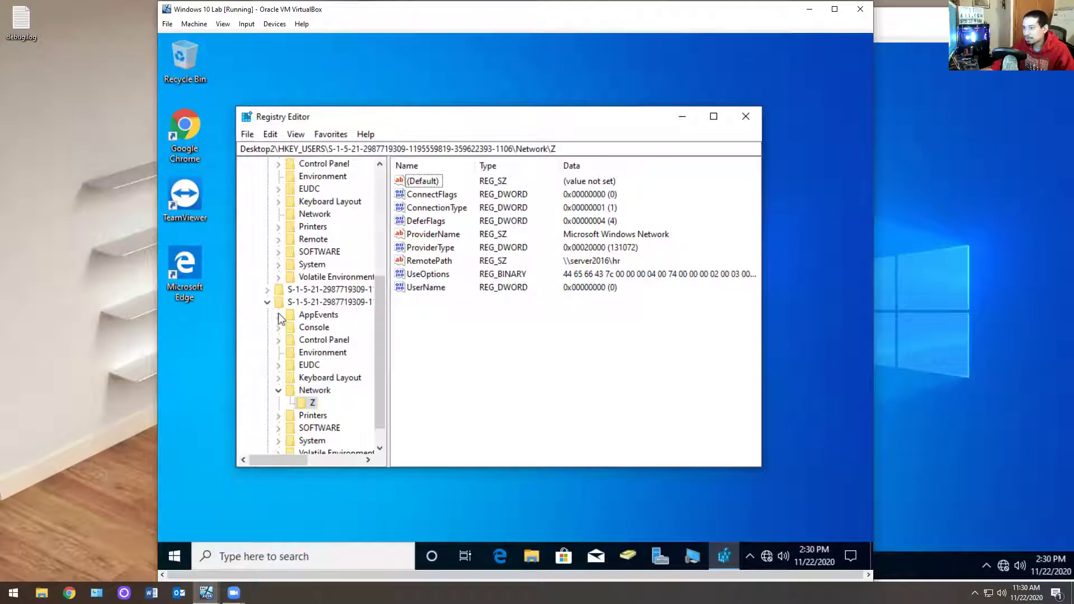
scroll(311, 344, down, 1)
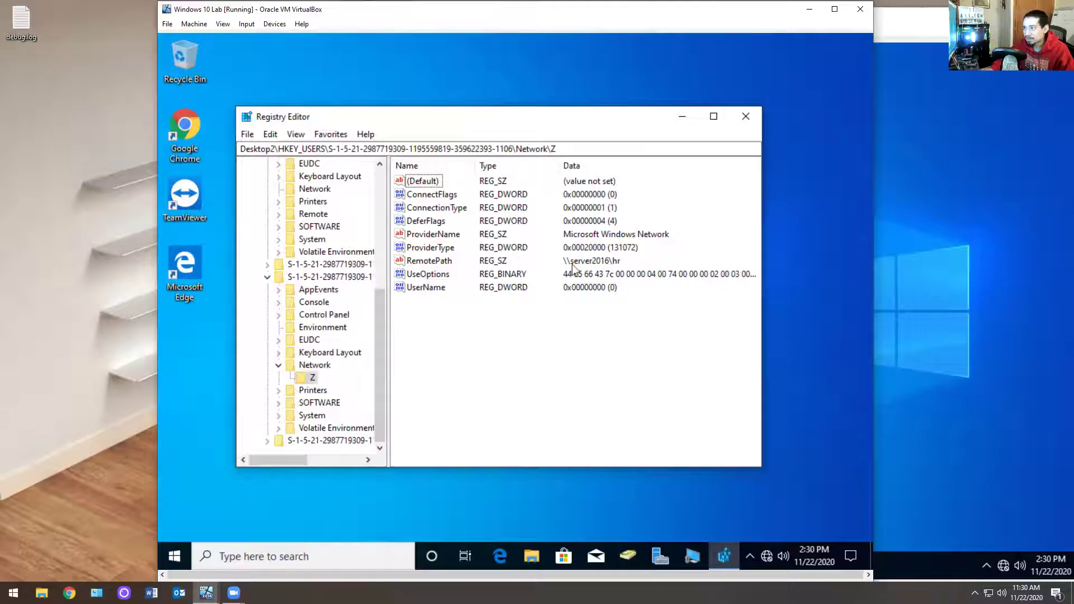
click(267, 440)
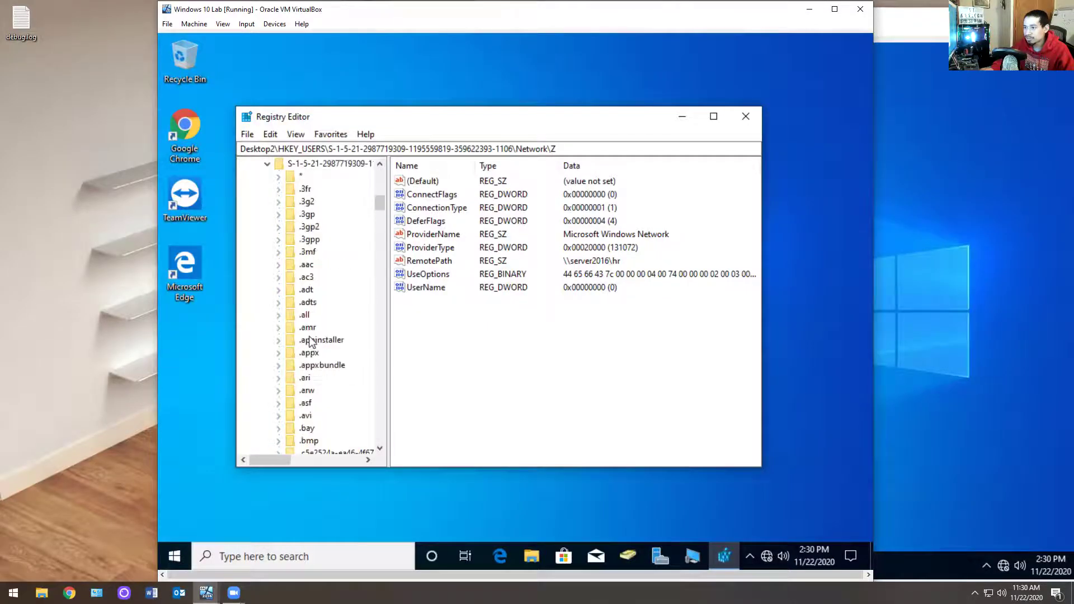
scroll(311, 343, up, 3)
mouse_move(380, 196)
mouse_down()
mouse_move(395, 251)
mouse_move(383, 179)
mouse_up()
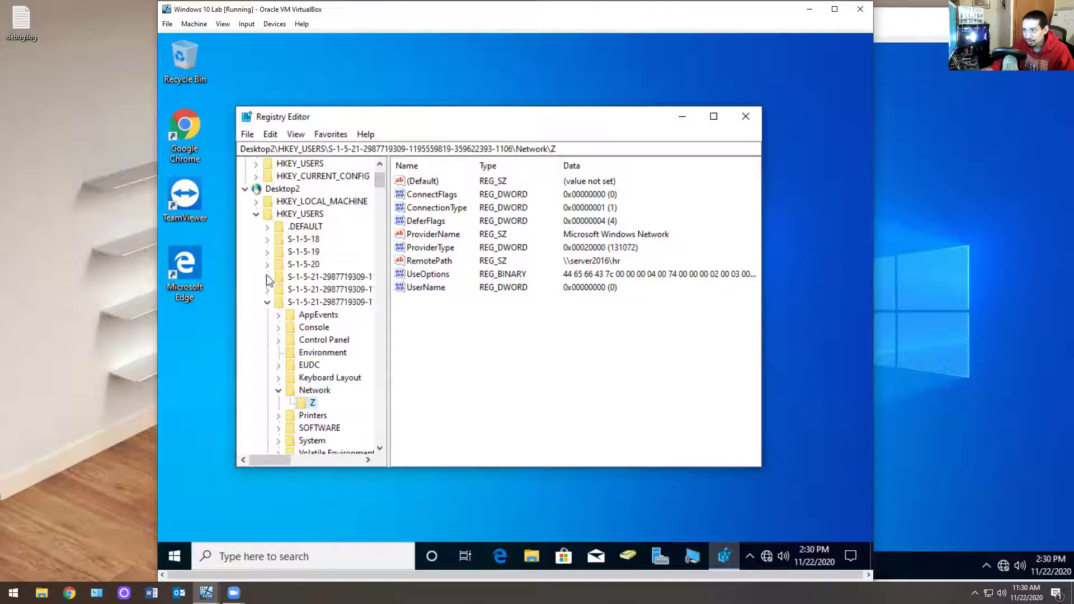
Step: Browse the Network subkeys under .DEFAULT, S-1-5-18, S-1-5-19, S-1-5-20 and the first S-1-5-21 key
click(268, 304)
click(265, 227)
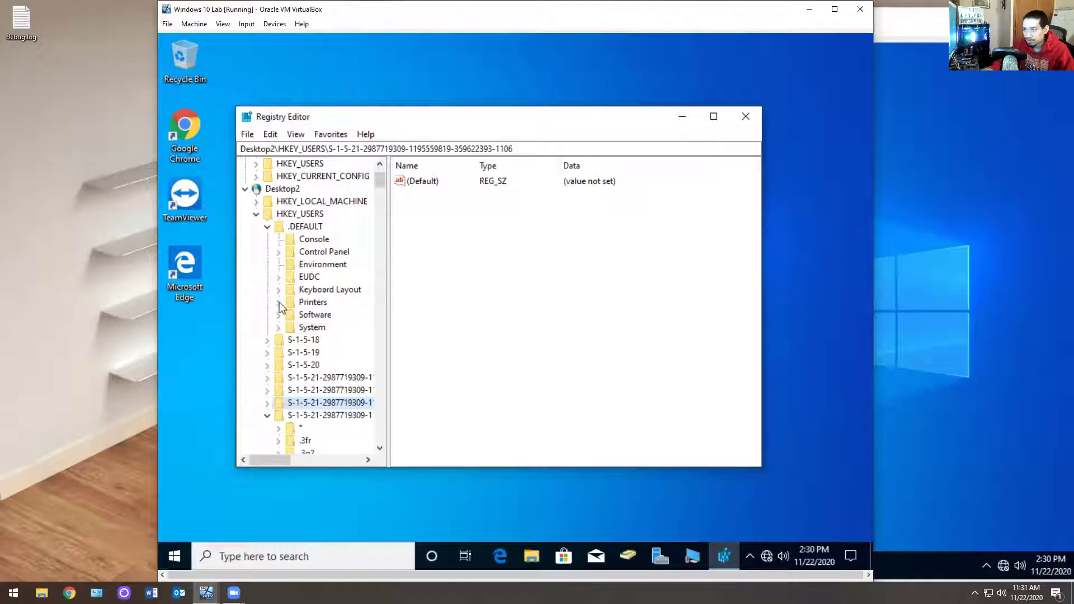
click(268, 340)
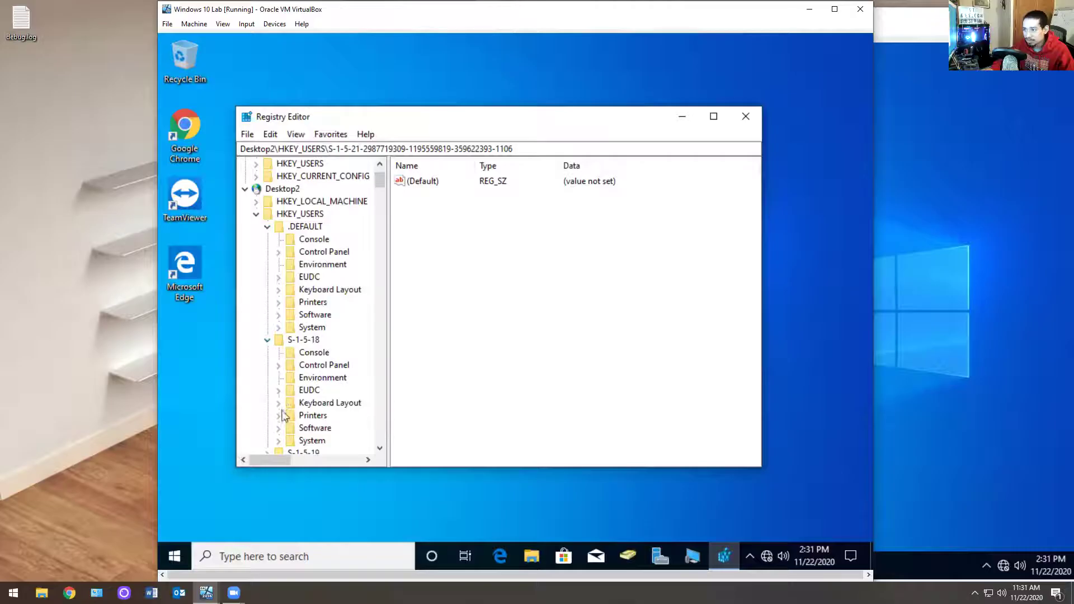
scroll(284, 420, down, 4)
click(268, 316)
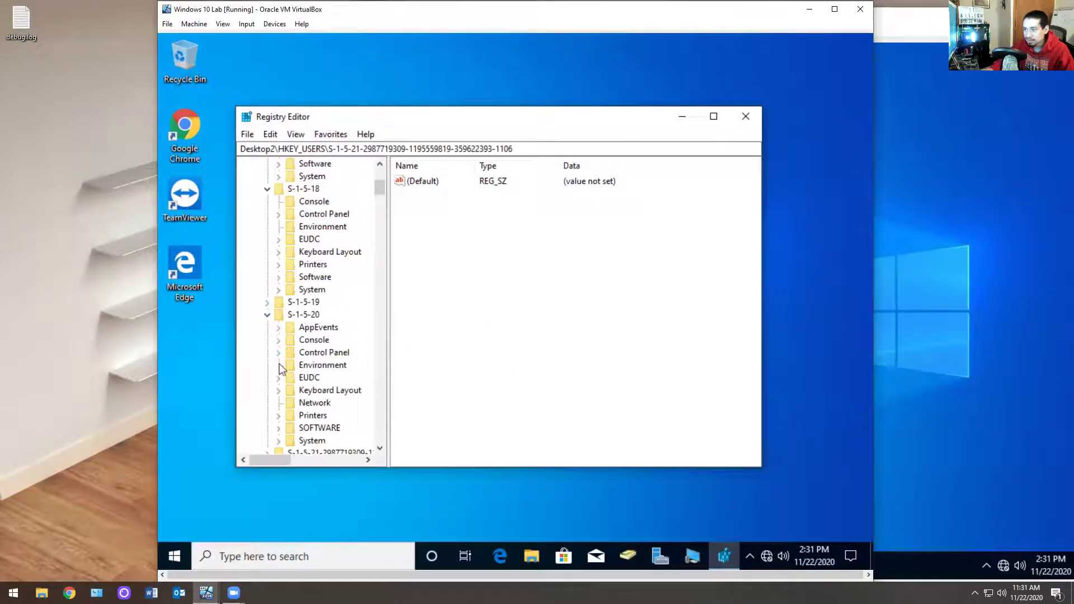
click(293, 406)
click(267, 302)
click(313, 315)
scroll(309, 331, down, 3)
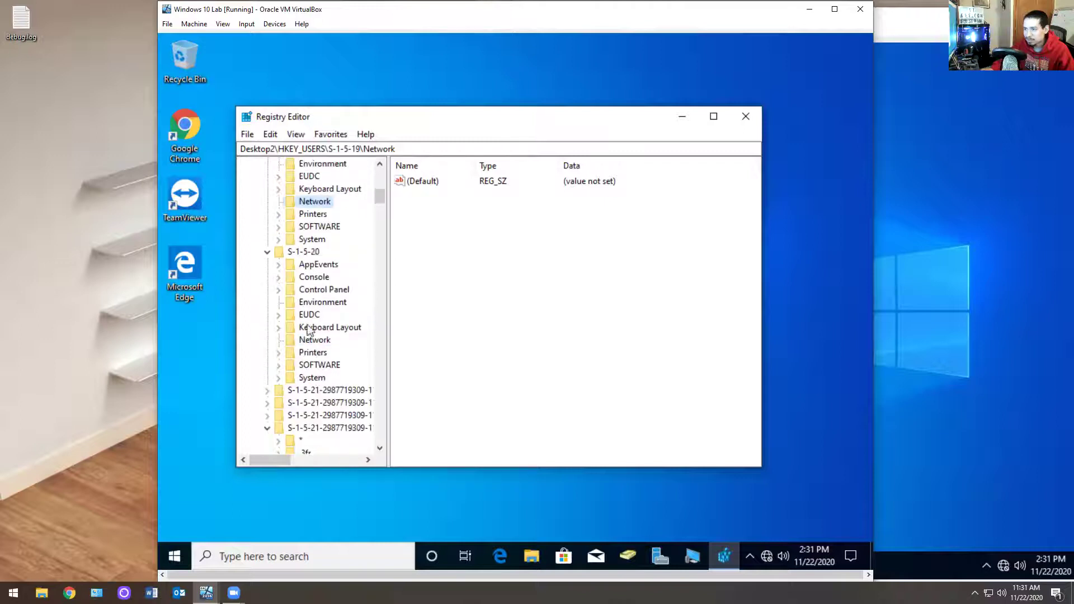
click(267, 252)
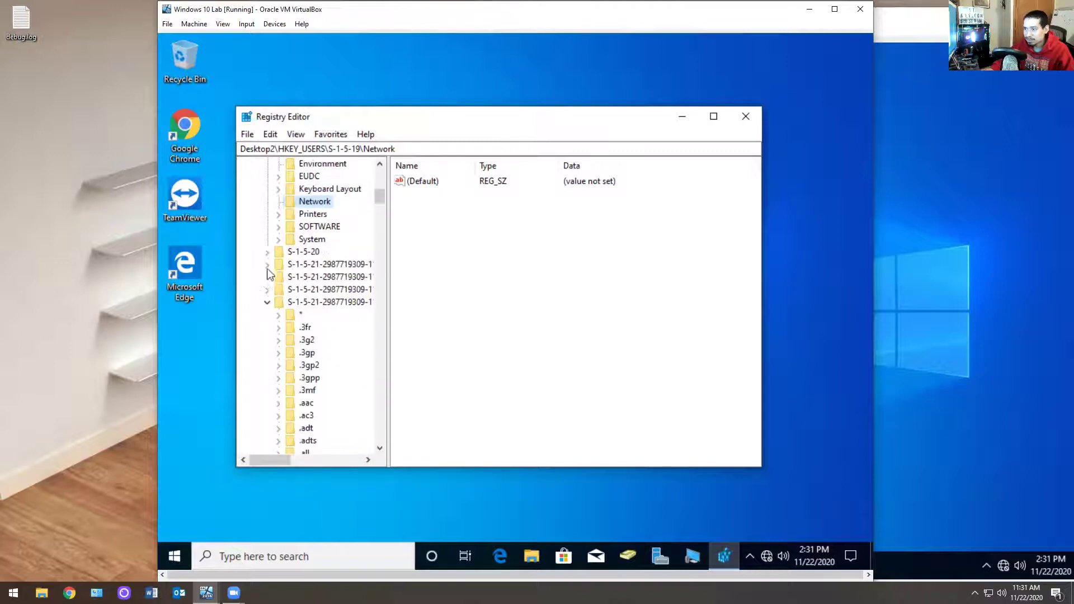
click(267, 265)
click(305, 357)
scroll(283, 316, down, 4)
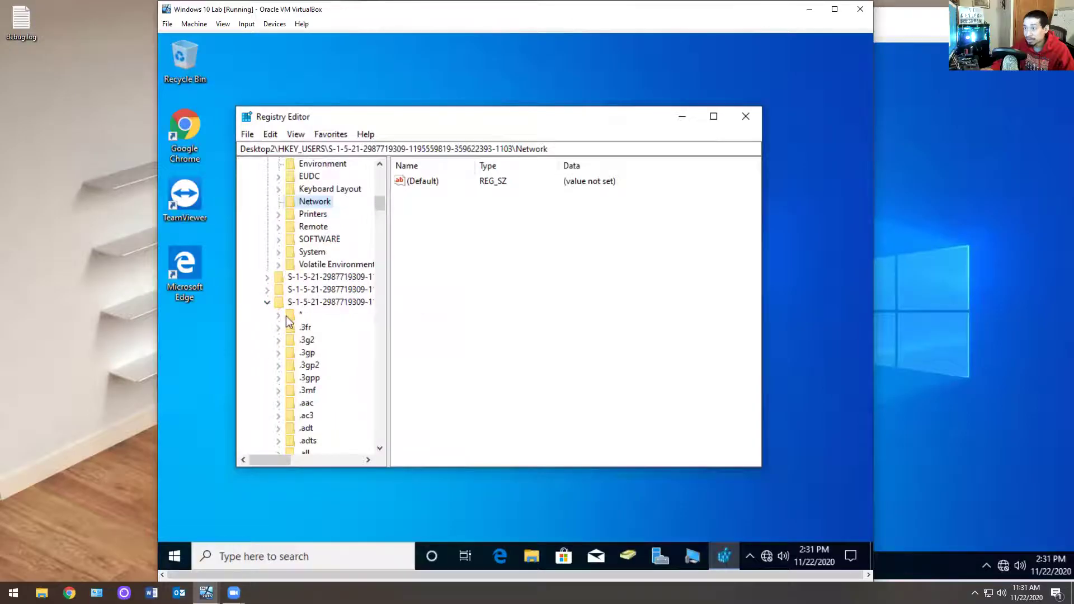
Step: Check the S-1-5-21-…-1106 key, then collapse the S-1-5-18, S-1-5-19, S-1-5-20 and S-1-5-21 keys
click(274, 294)
click(268, 291)
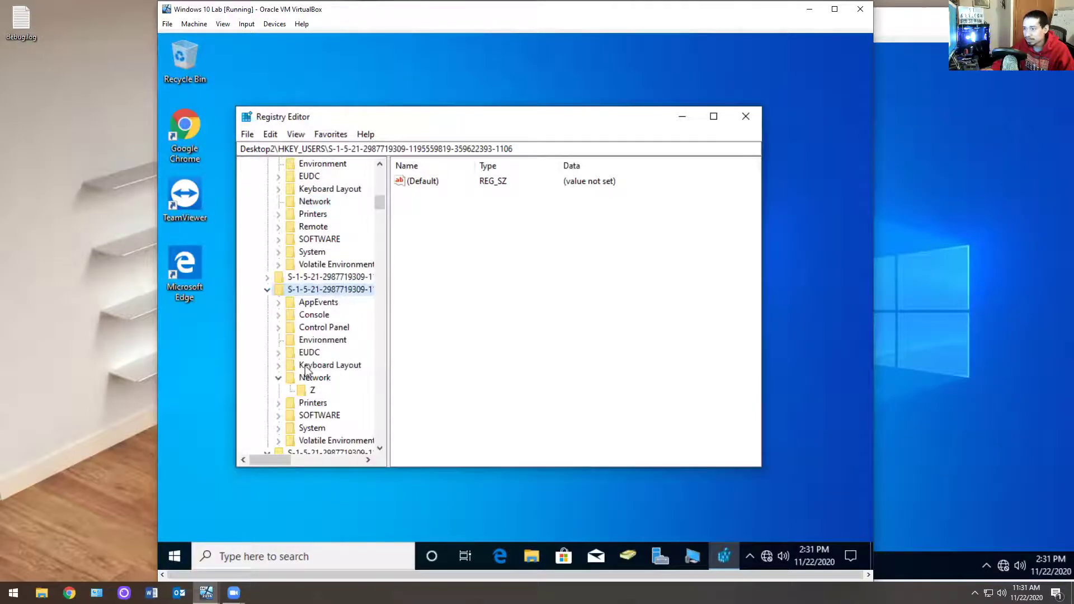
click(268, 276)
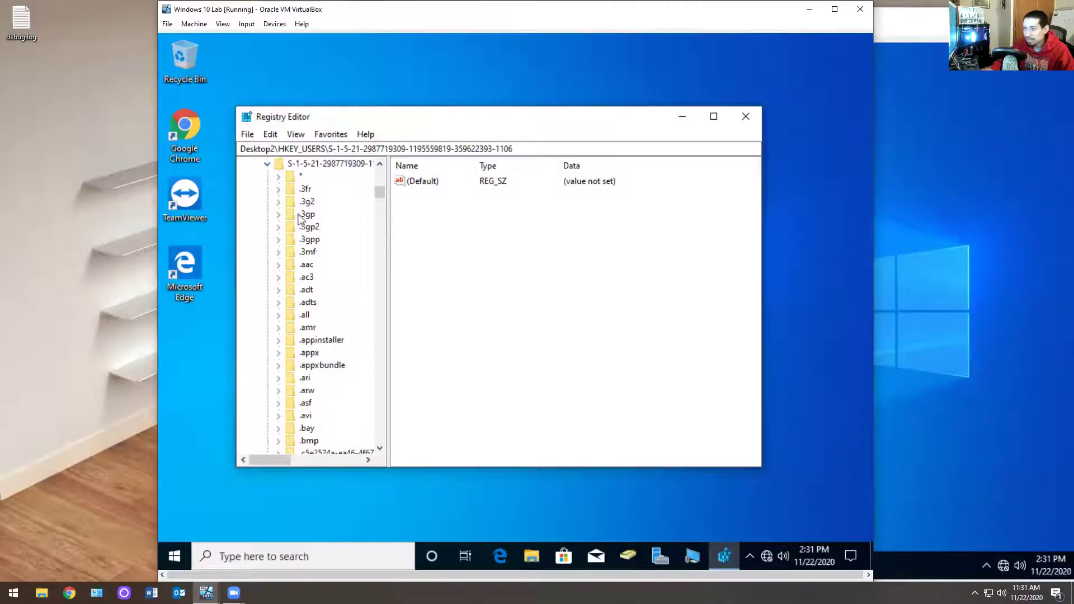
scroll(300, 218, up, 3)
click(267, 277)
click(267, 278)
scroll(274, 305, up, 2)
click(267, 378)
click(267, 365)
click(268, 314)
scroll(291, 320, up, 4)
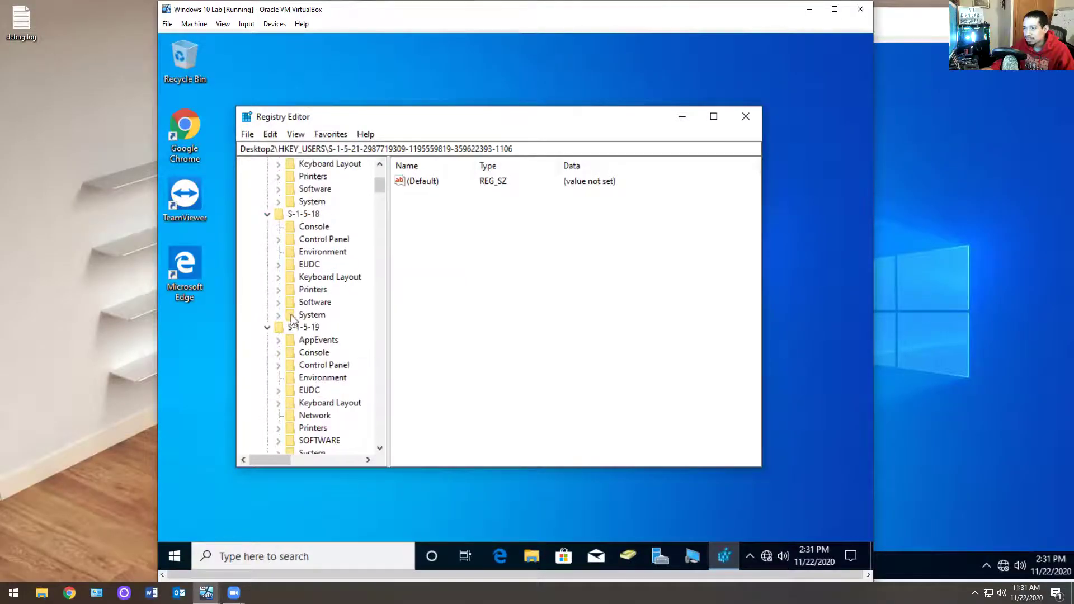
click(267, 215)
click(267, 228)
scroll(283, 254, up, 5)
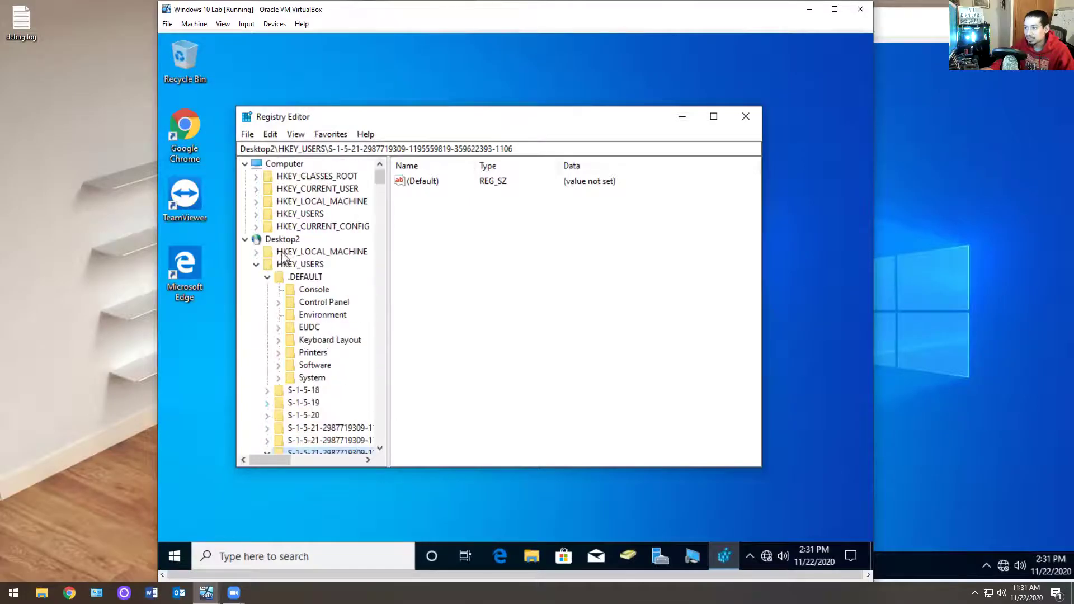
Step: Collapse .DEFAULT and the remaining user SID keys, then close Registry Editor
click(278, 278)
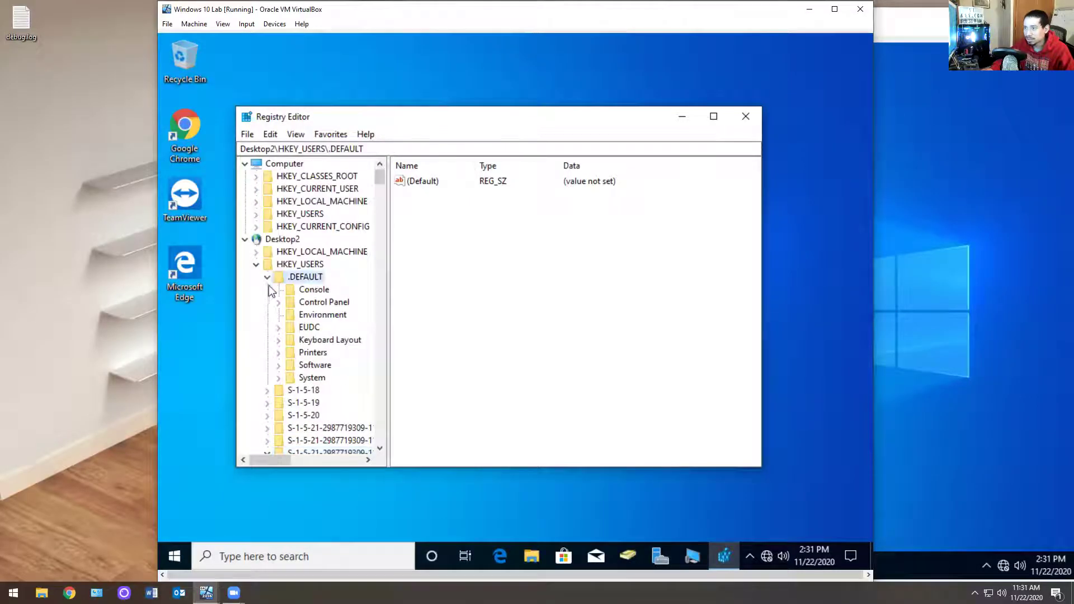
click(268, 278)
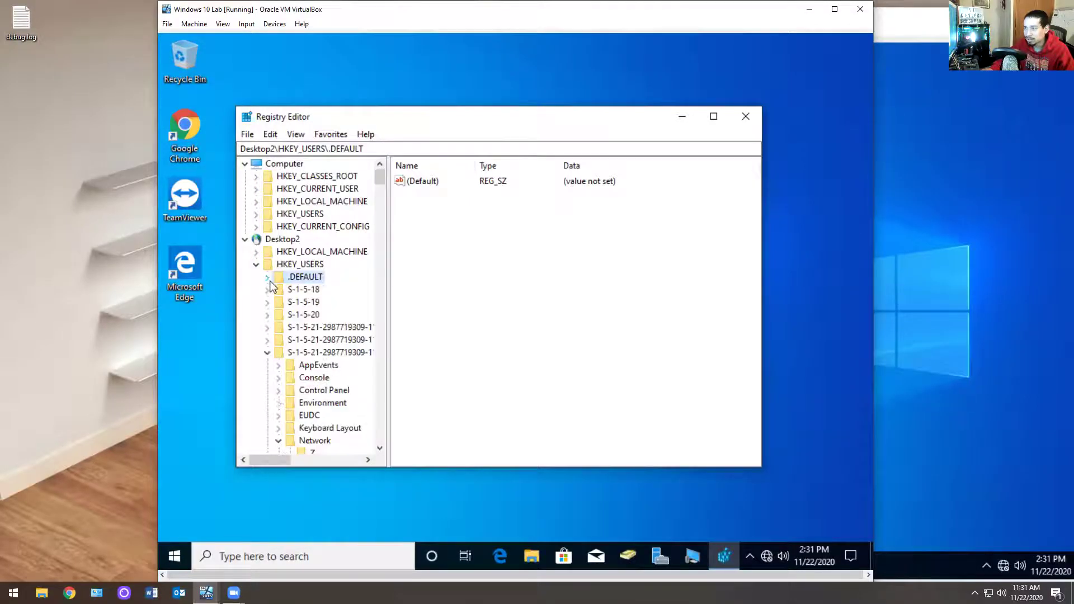
click(268, 355)
click(268, 367)
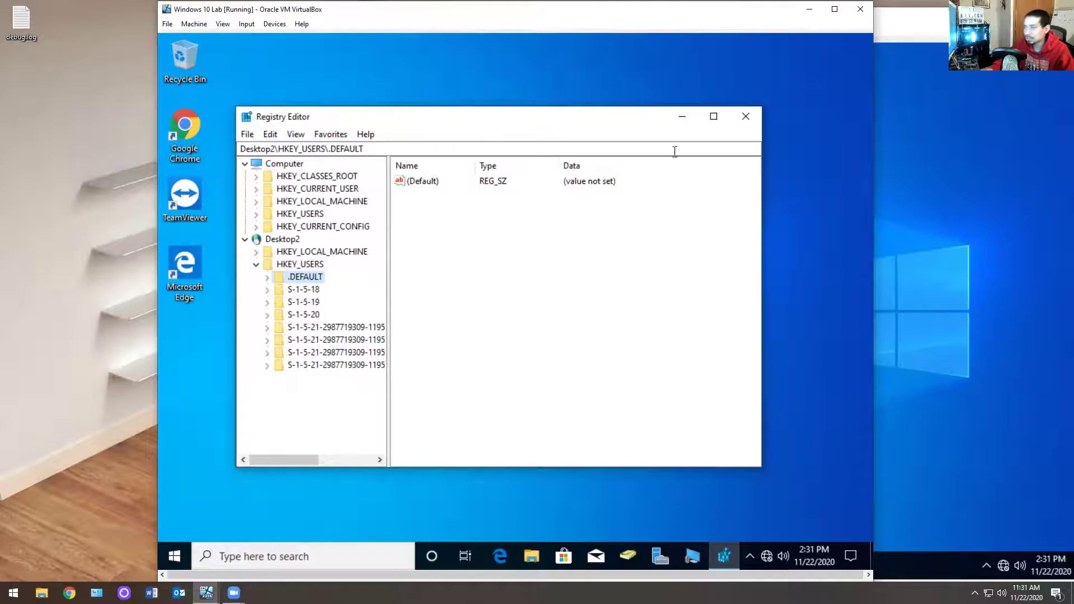
click(745, 118)
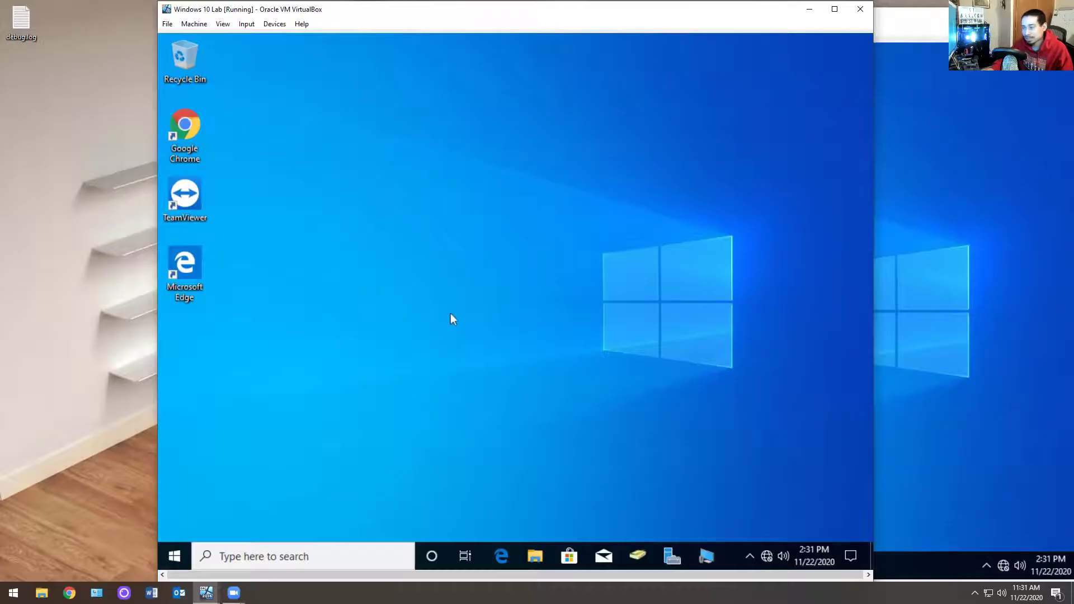
Step: Open This PC in File Explorer on the Windows 10 Lab VM and select the address bar path
click(536, 556)
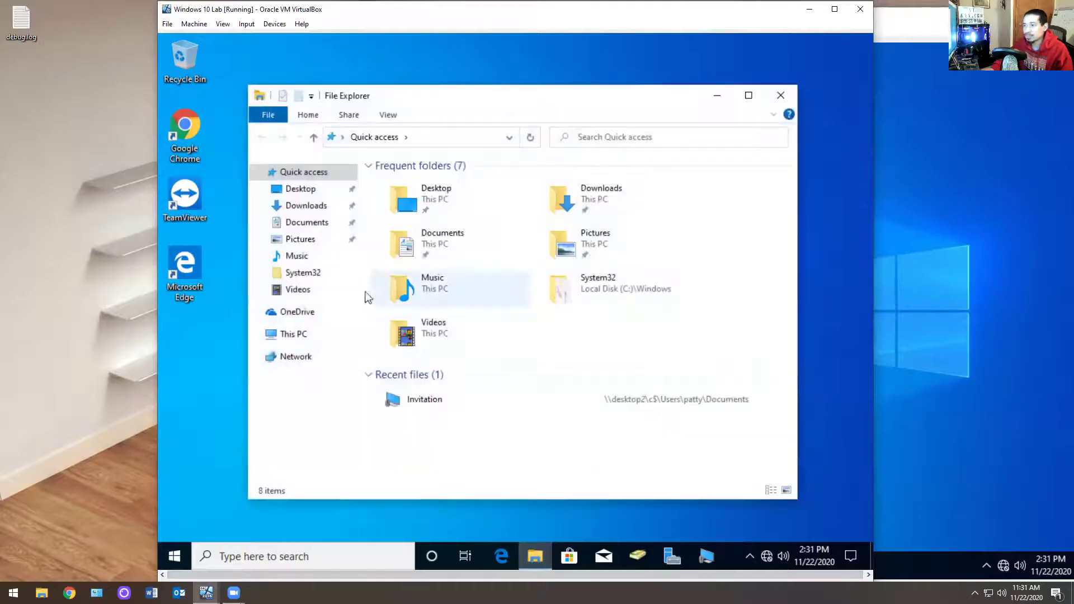
click(307, 336)
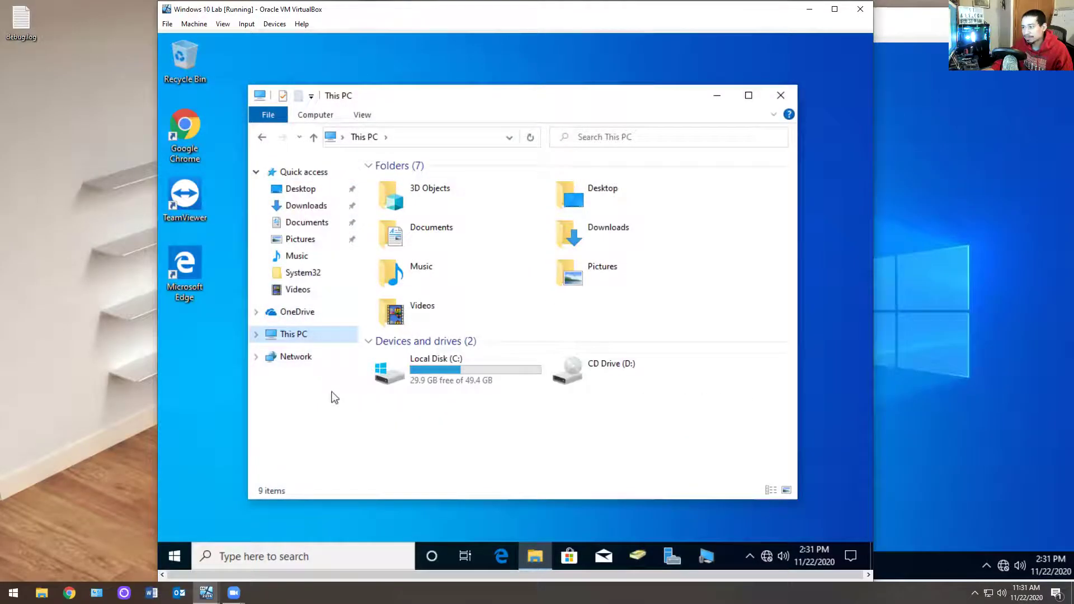
click(174, 556)
click(1028, 407)
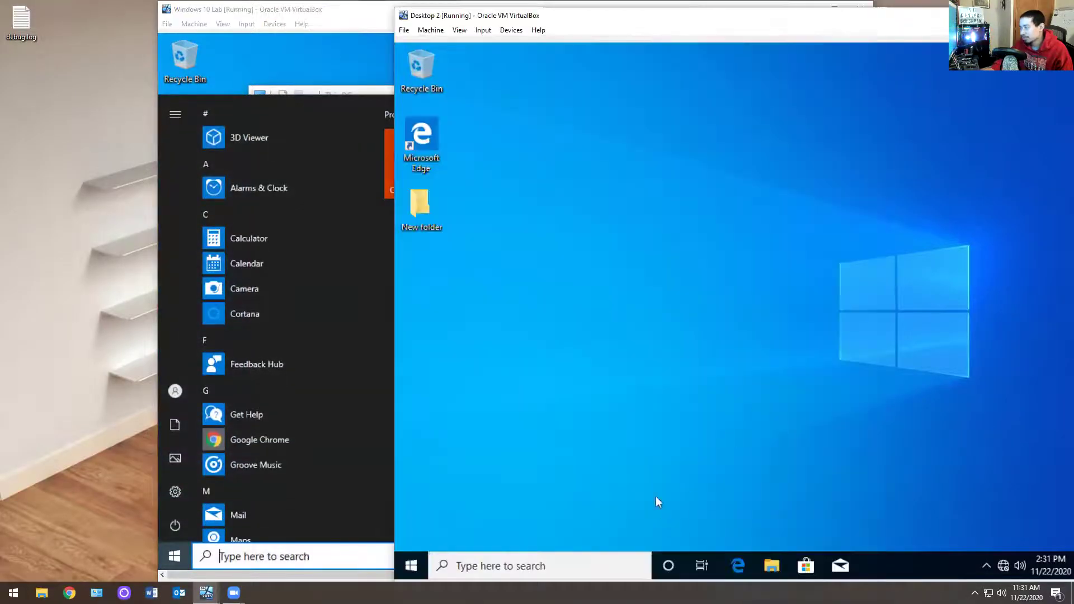
click(243, 79)
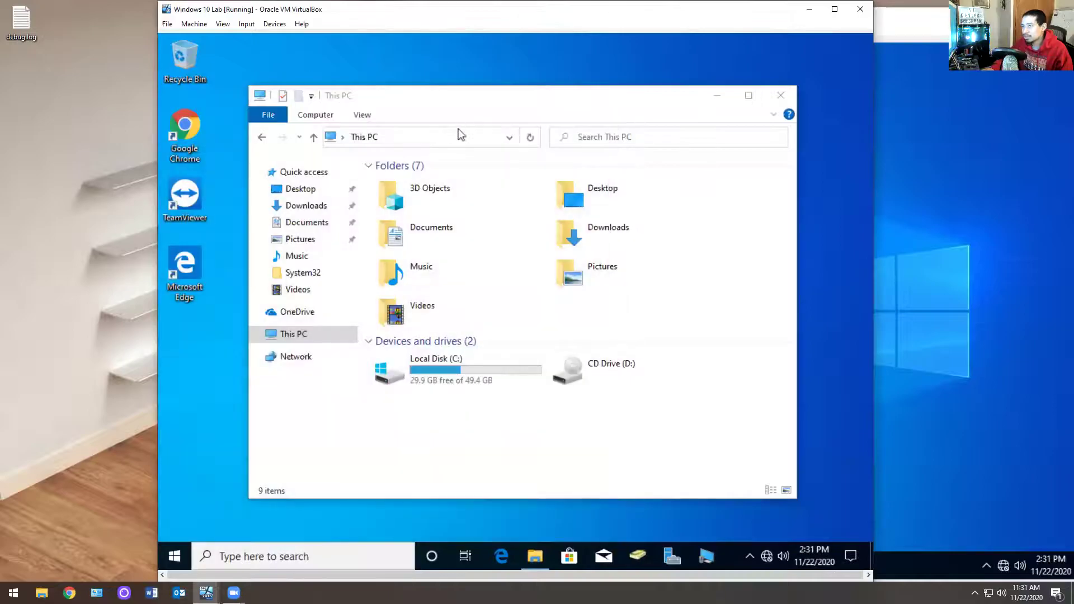
click(444, 137)
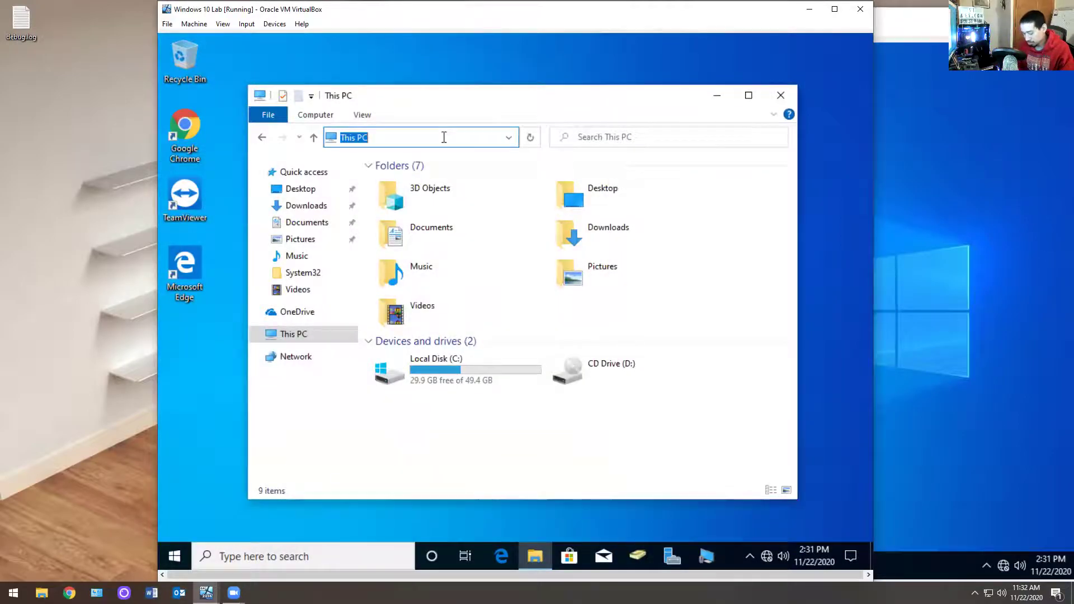
Step: Browse to \\desktop2\c$, open Users, the user's folder and Desktop, and select New folder
text(\\deskto)
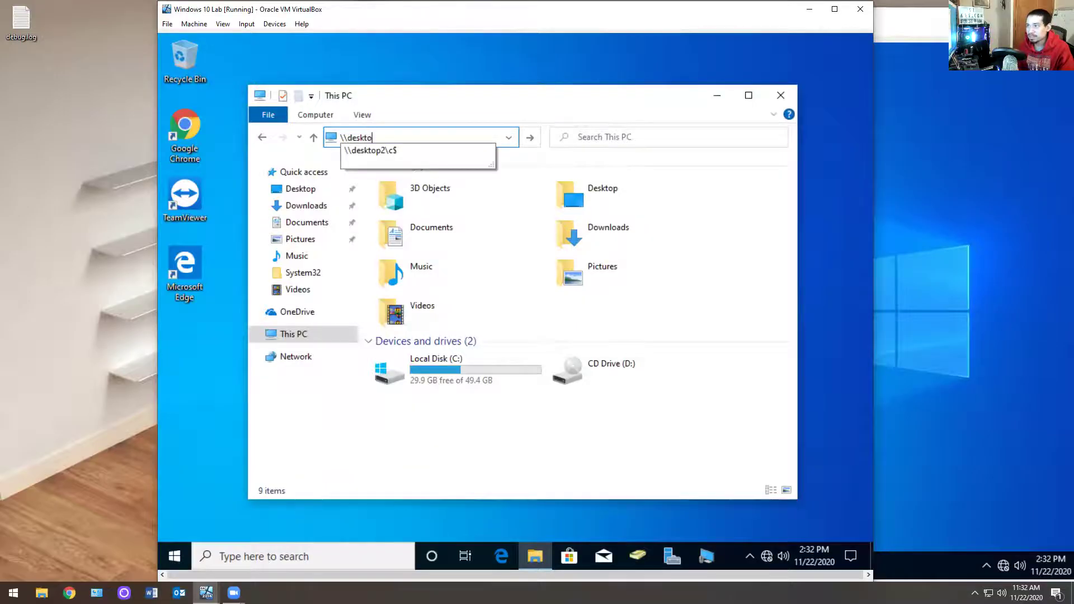
click(445, 150)
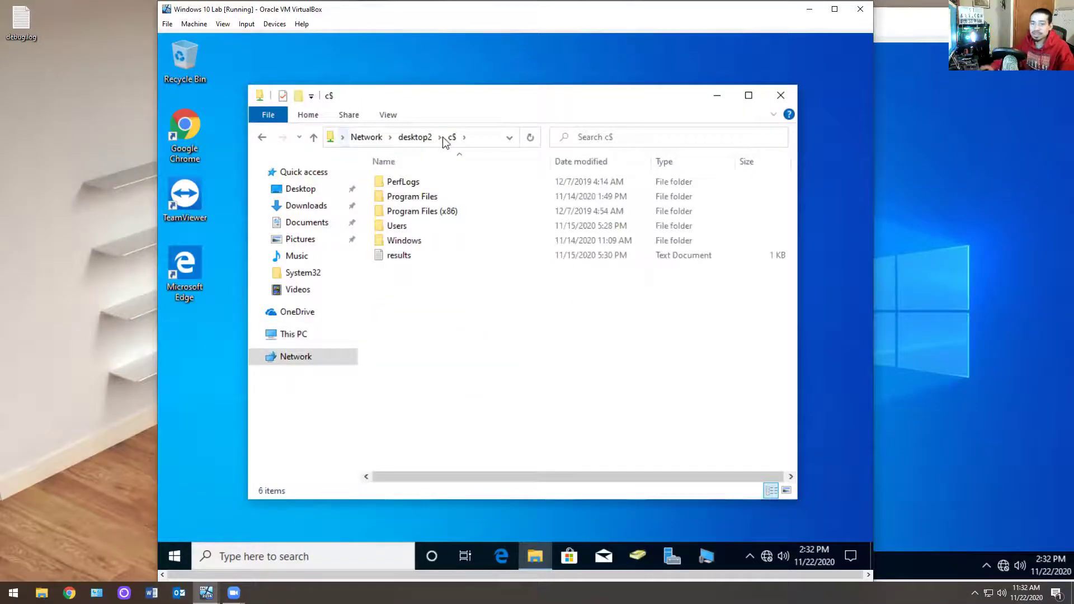
double_click(418, 227)
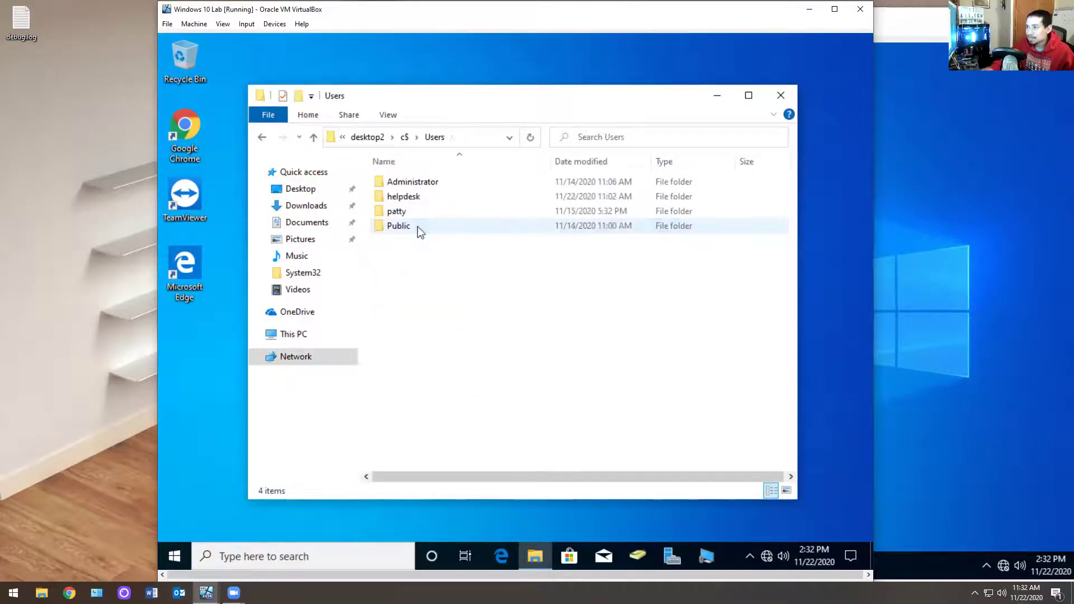
double_click(418, 207)
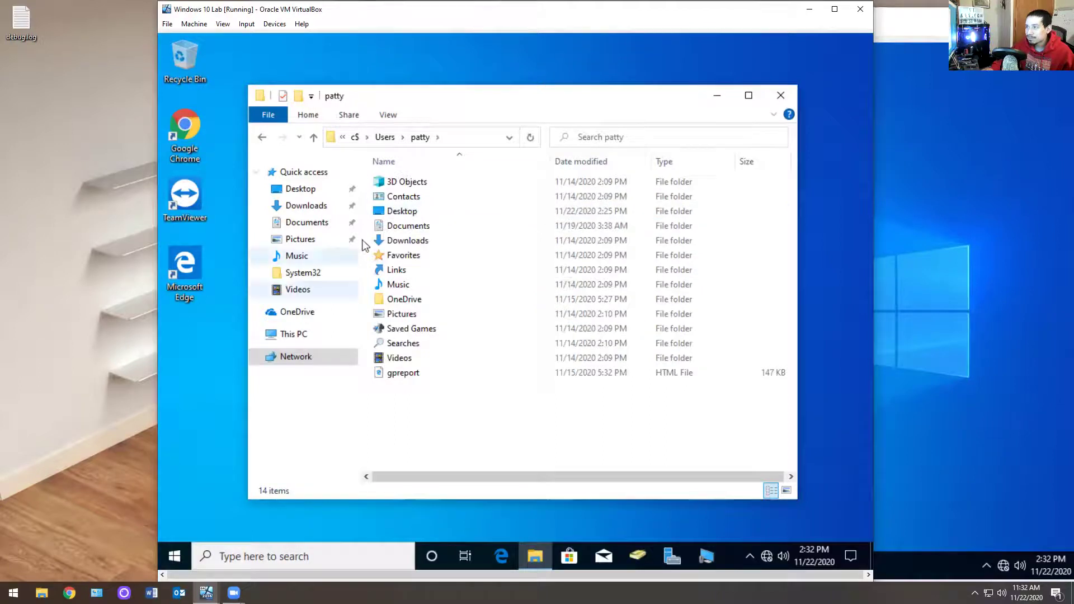
click(406, 212)
double_click(407, 213)
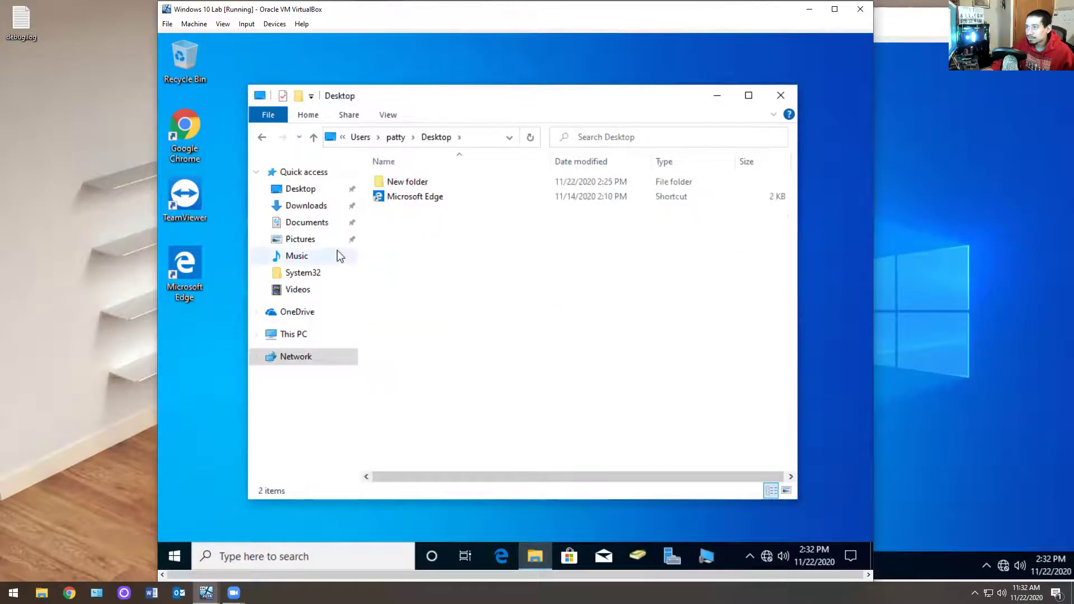
click(389, 185)
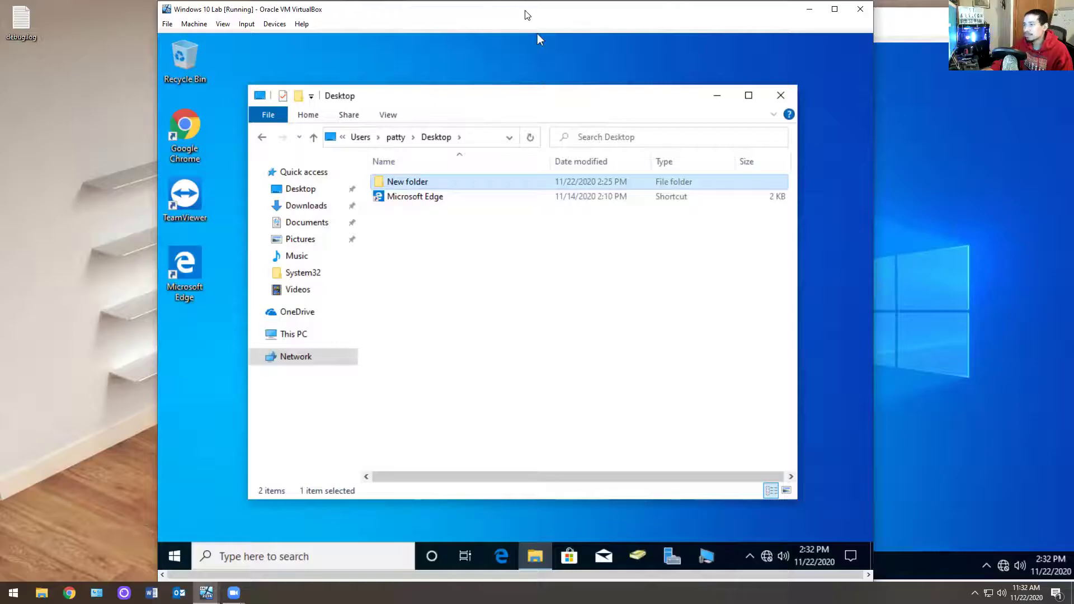
drag(526, 14, 465, 250)
Step: Permanently delete New folder from desktop2's Desktop and confirm it vanished on Desktop 2
key(shift+Delete)
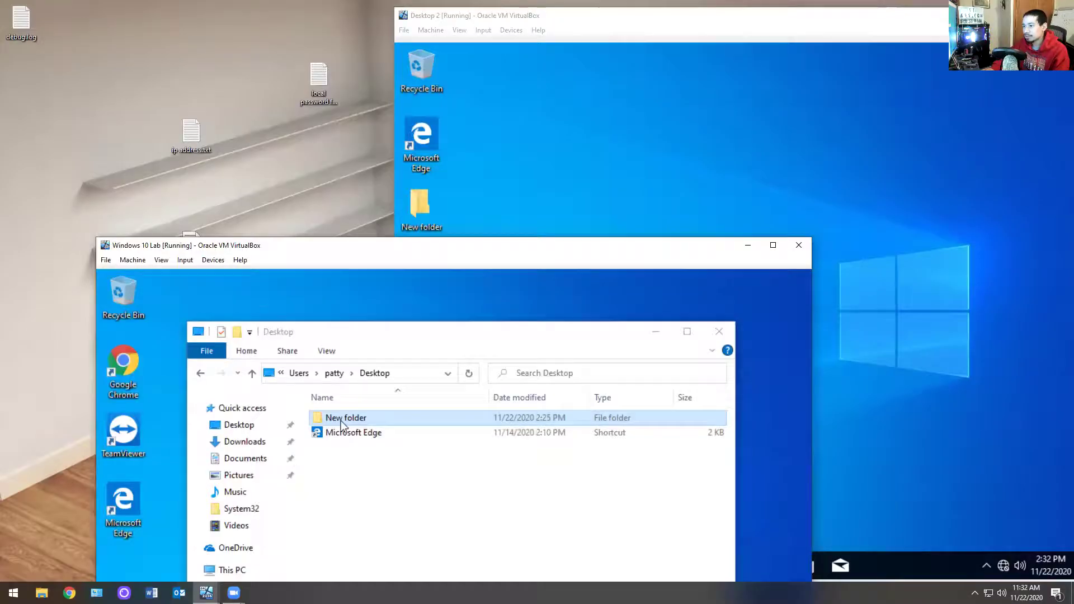
click(519, 581)
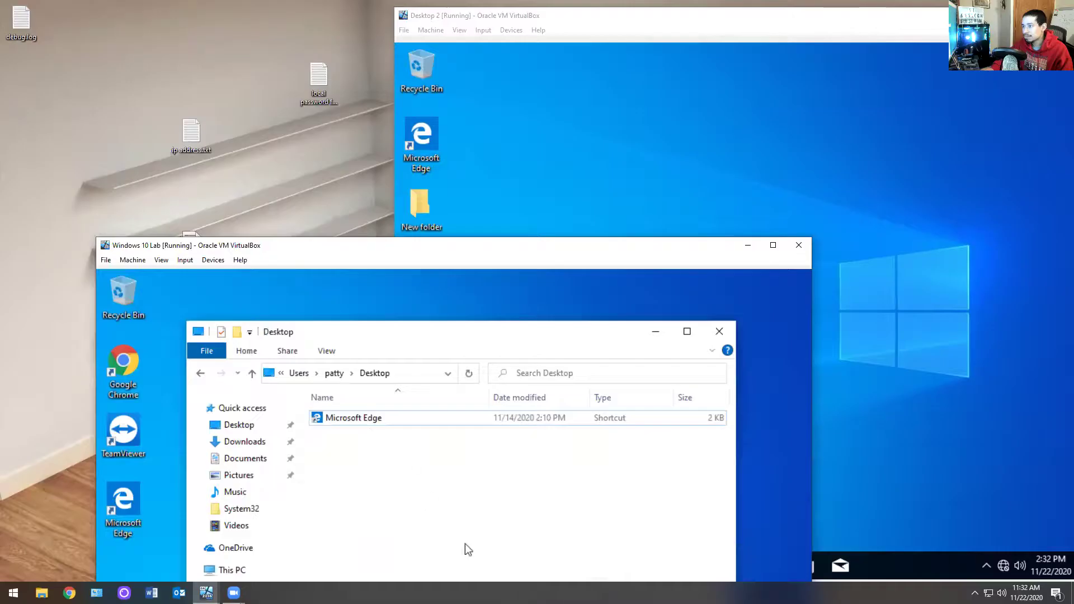
click(540, 185)
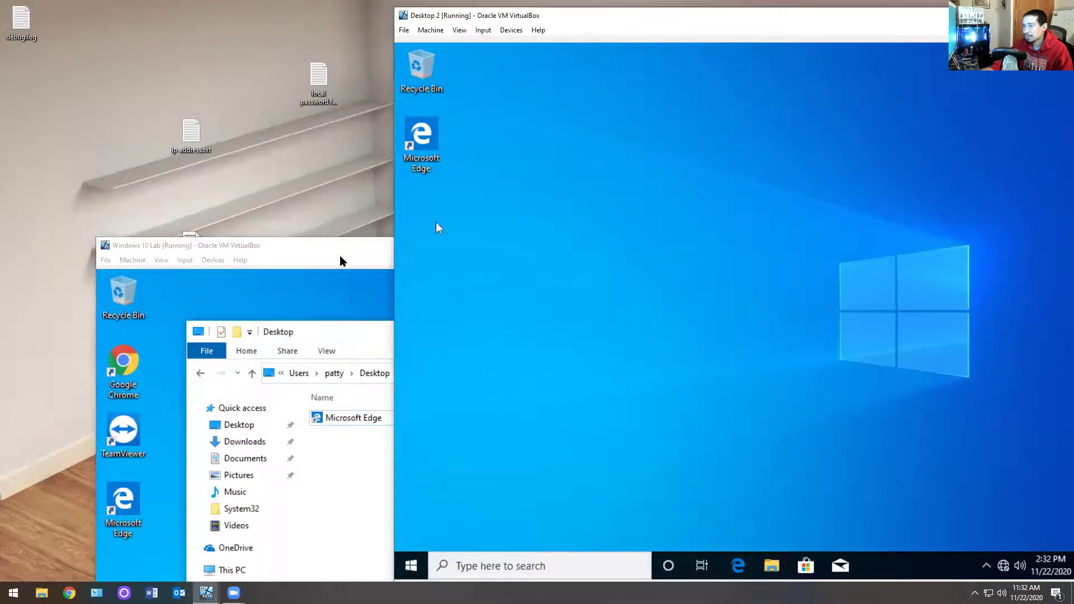
click(333, 252)
drag(329, 245, 308, 79)
Step: Copy the TeamViewer shortcut into the remote Desktop folder and test it on Desktop 2, which fails
drag(101, 266, 509, 388)
click(800, 305)
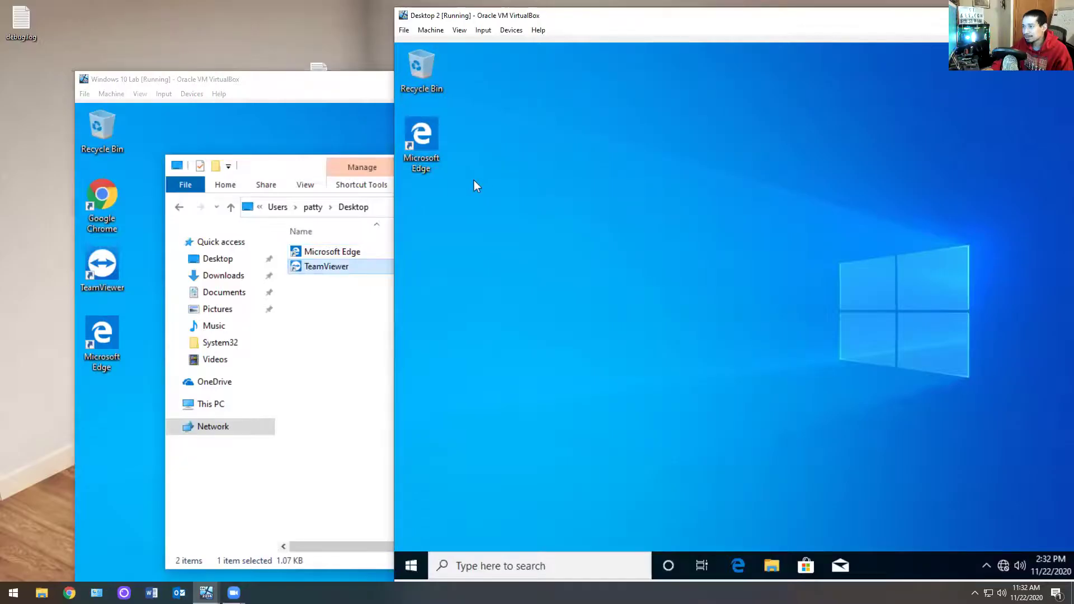
double_click(421, 210)
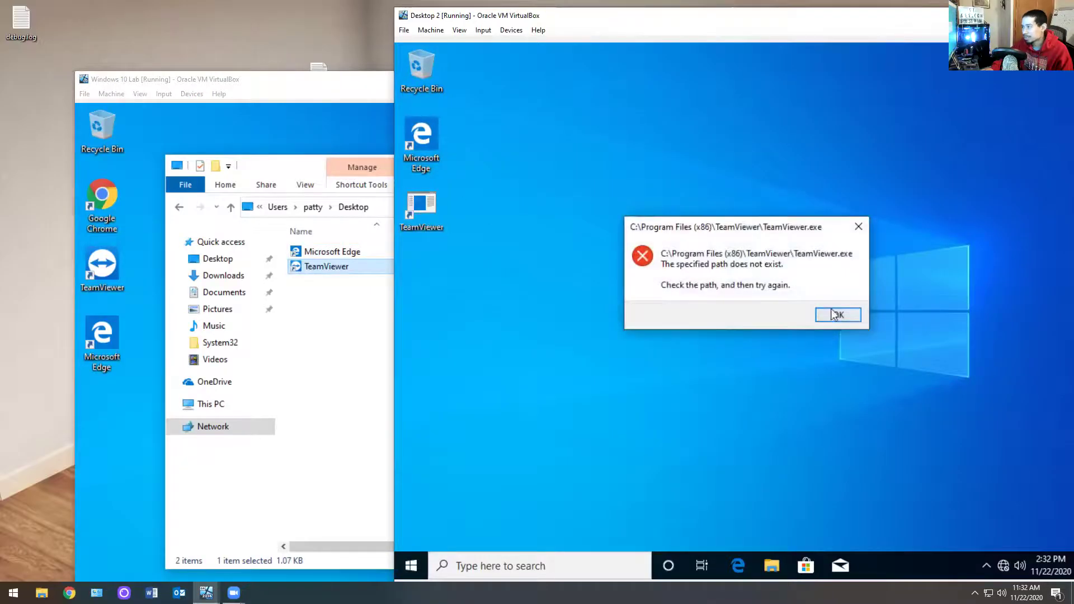
click(834, 315)
Step: Permanently delete the copied TeamViewer shortcut and close the remote Desktop folder window
click(310, 271)
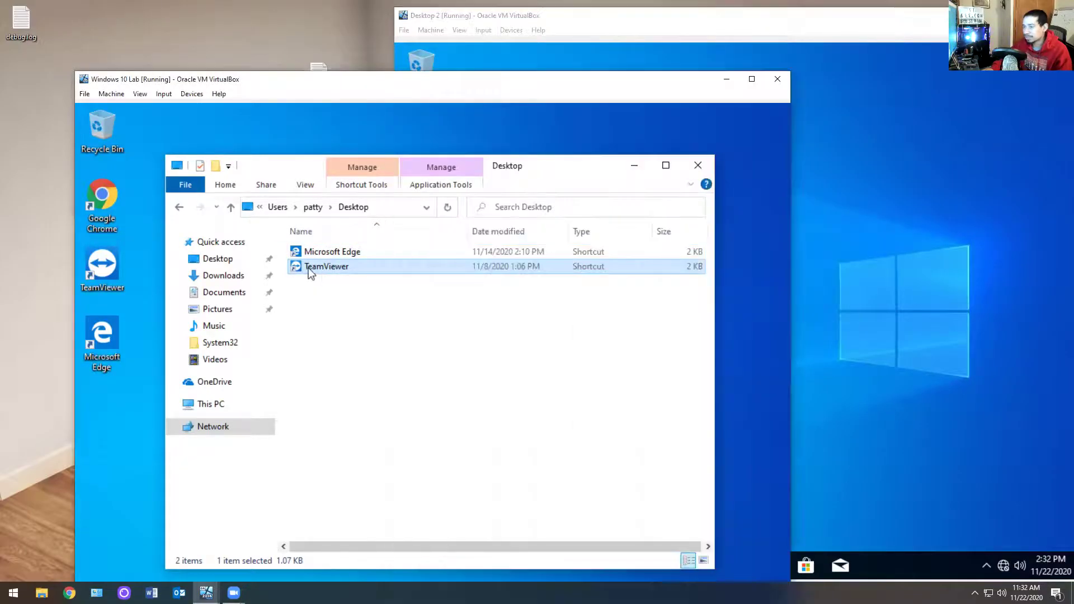
key(BackSpace)
click(369, 304)
click(325, 270)
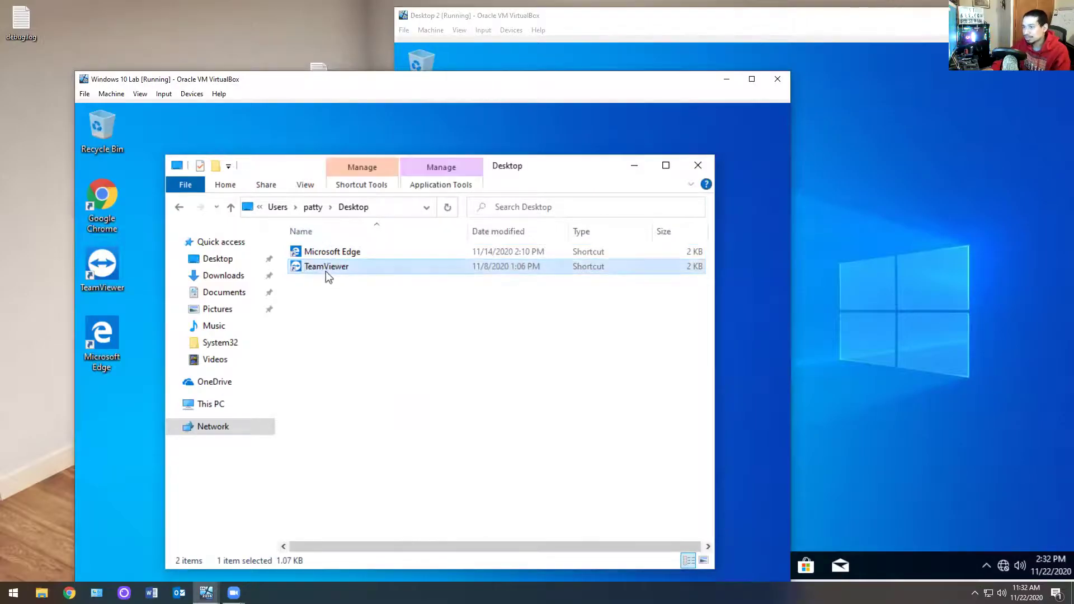
key(shift+Delete)
click(489, 422)
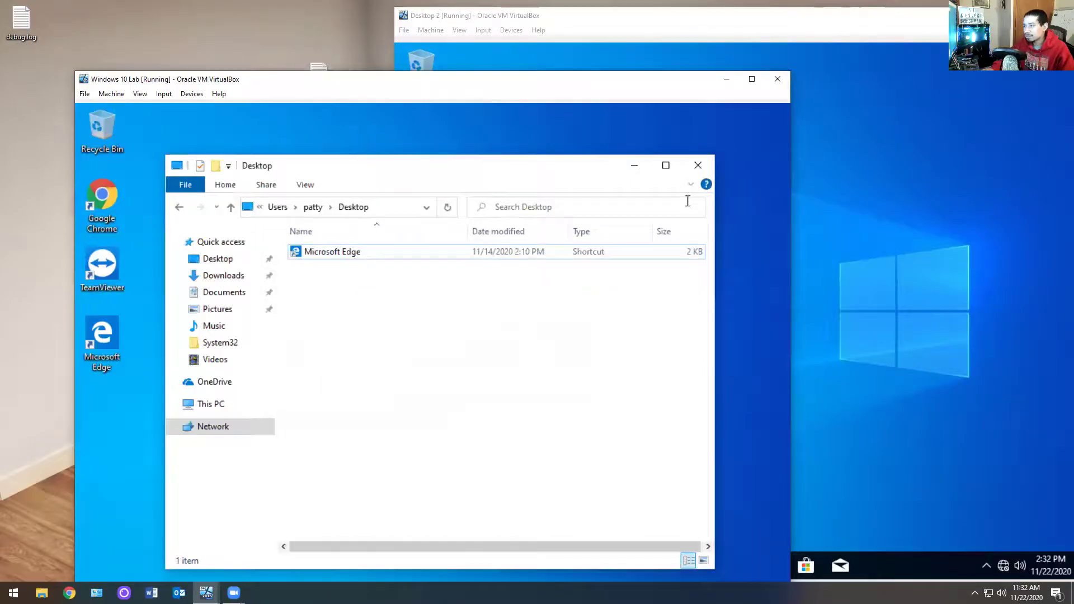
click(698, 165)
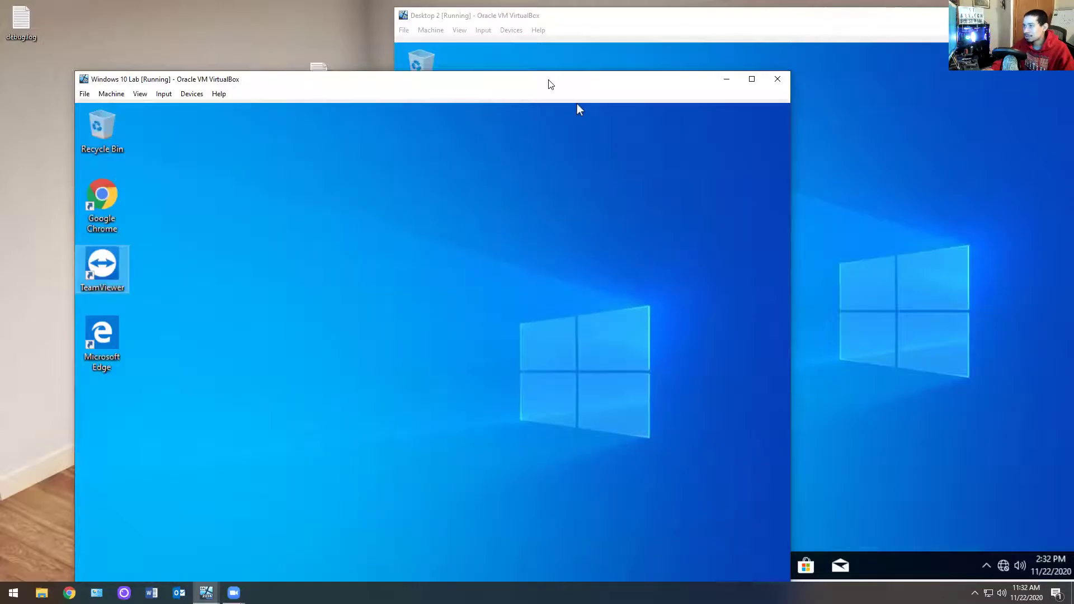
Step: Drag the Windows 10 Lab window up and to the right until its taskbar shows
drag(548, 84, 570, 23)
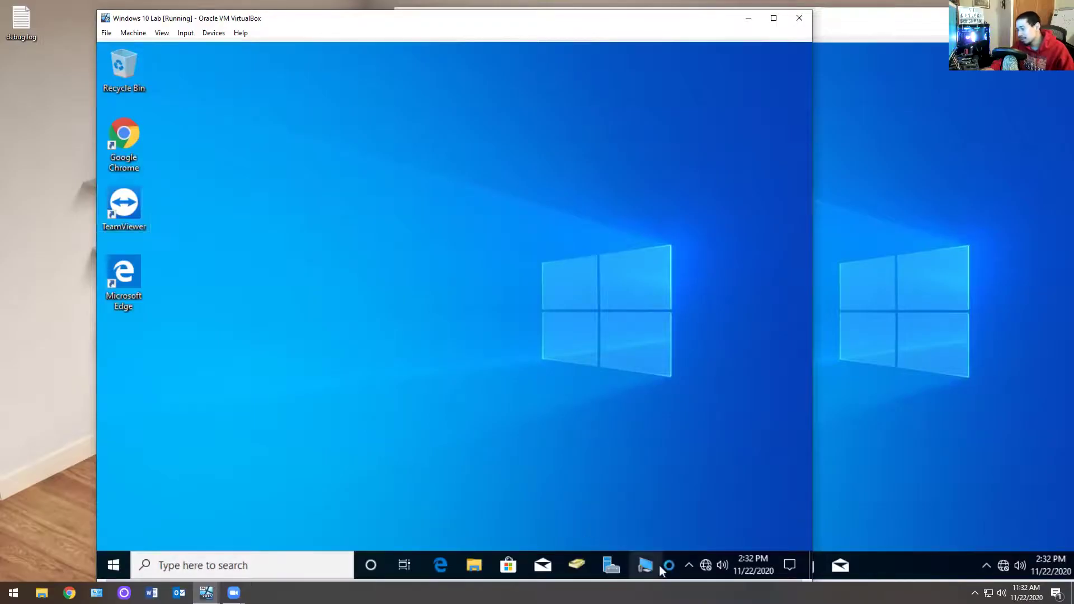
Step: Launch Windows Remote Assistance, choose to help someone who invited you, and try Easy Connect, which is unavailable
click(103, 559)
click(621, 464)
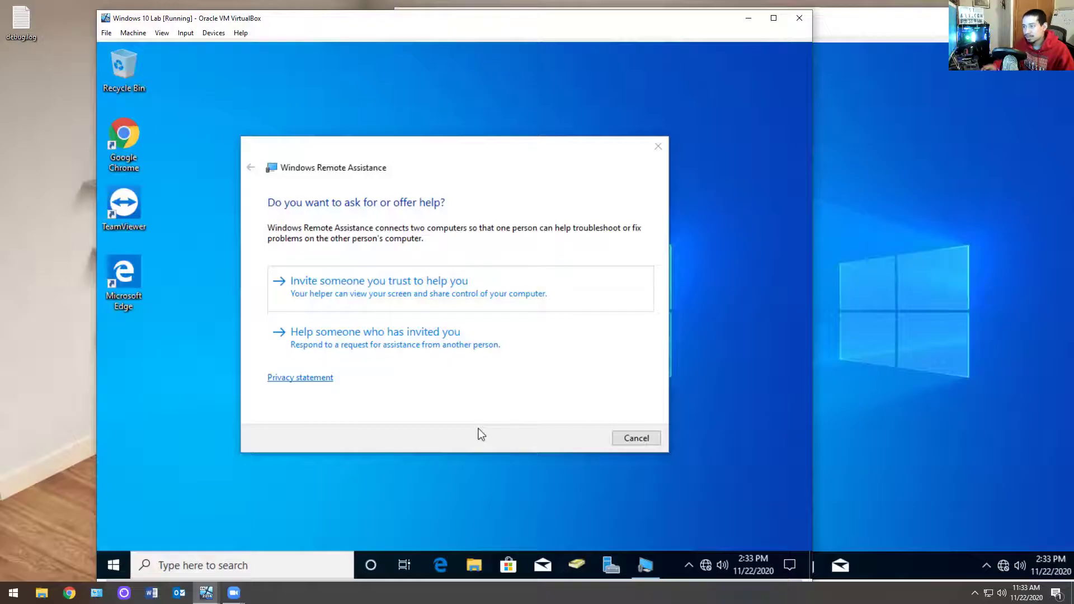
click(426, 343)
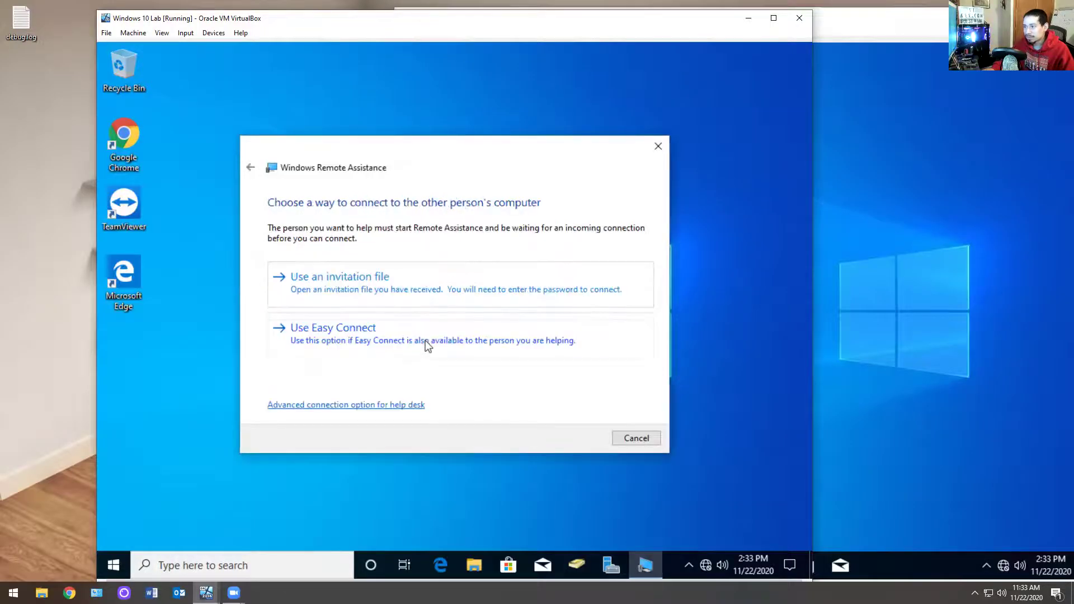
click(358, 348)
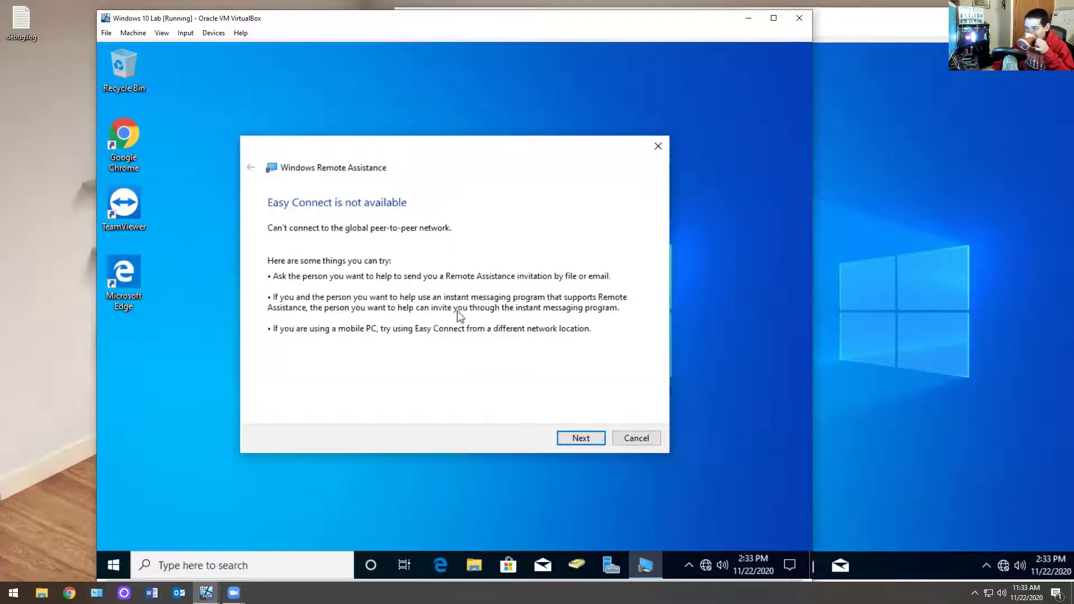
click(569, 438)
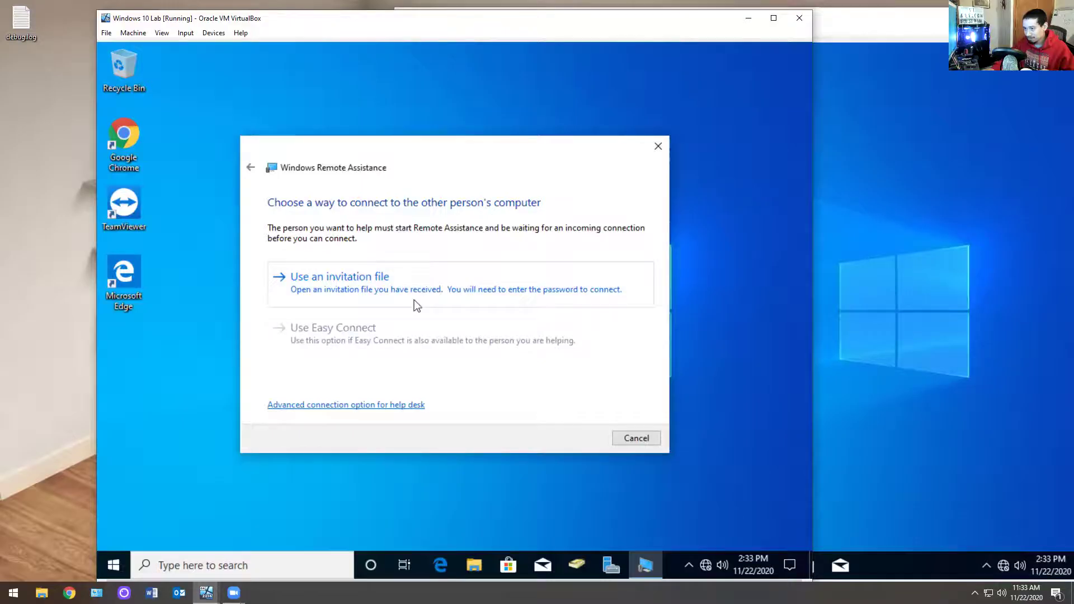
Step: Choose to connect directly by address, then ping desktop2 from a Command Prompt
click(345, 405)
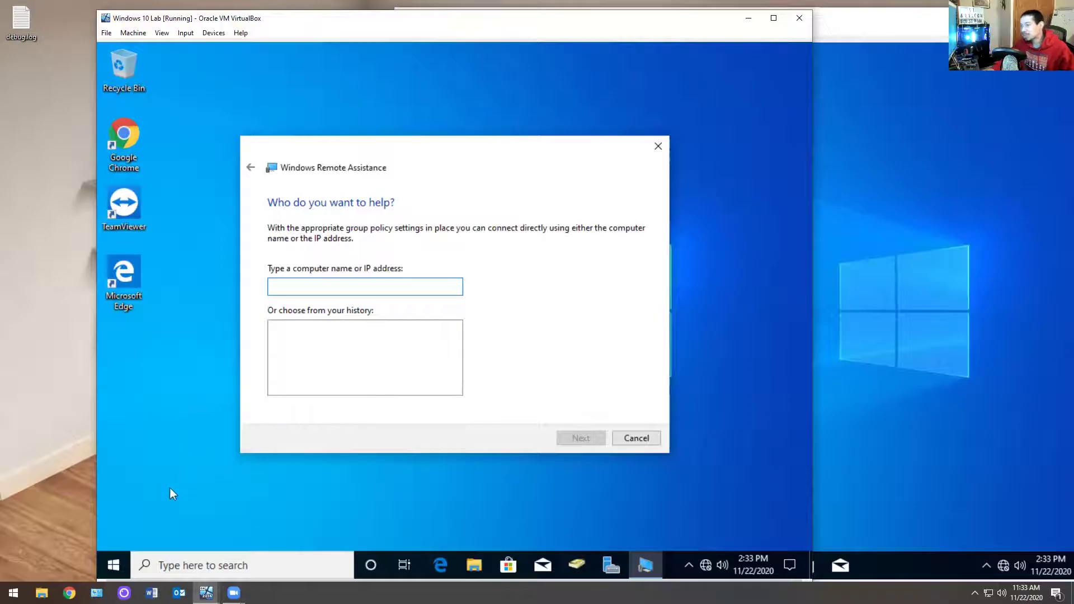
click(114, 565)
text(cm)
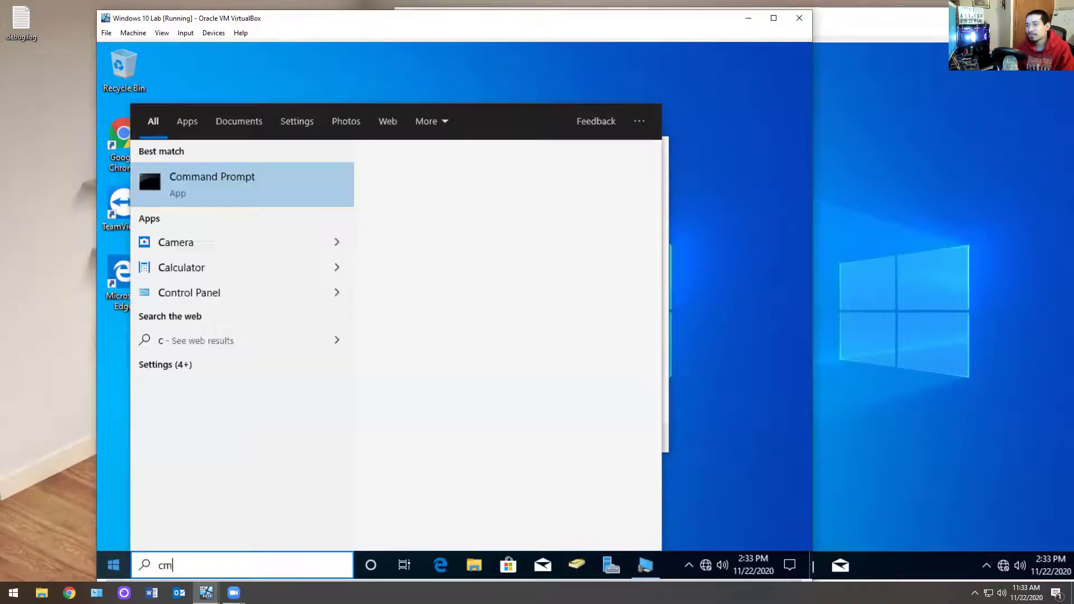
key(Return)
text(desk>ping desktop2)
key(Return)
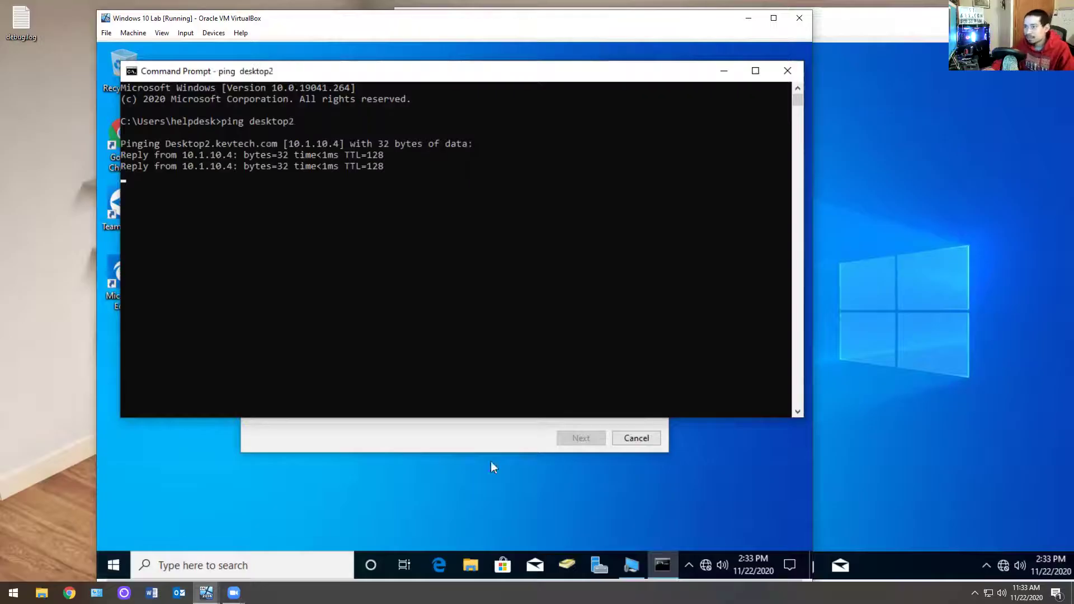
Step: Offer help to 10.1.10.4 and dismiss the 'offer could not be sent' error
click(401, 442)
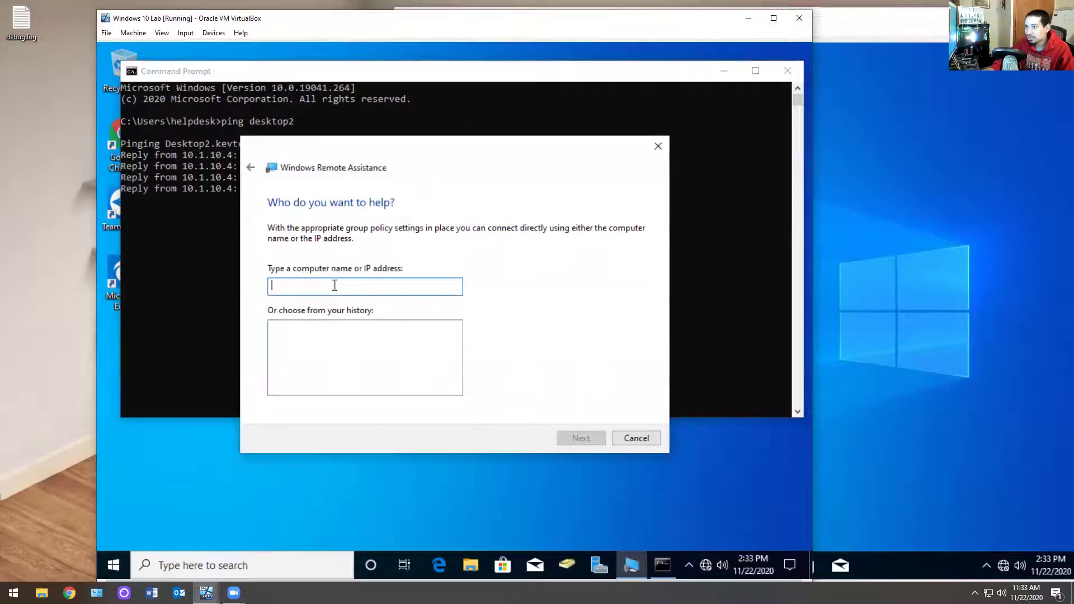
text(10.1.10.4)
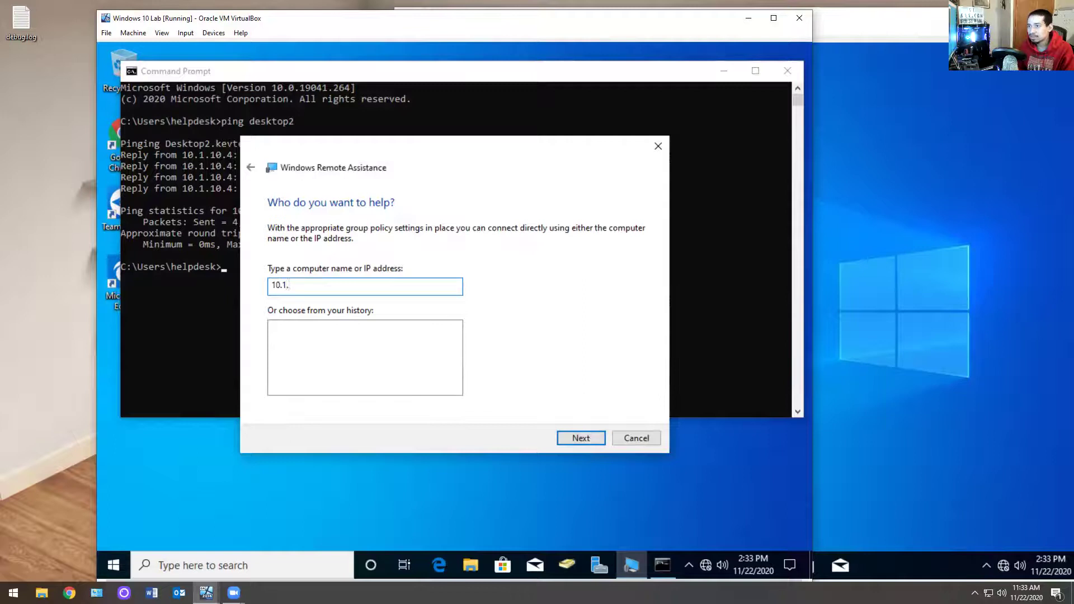
click(570, 439)
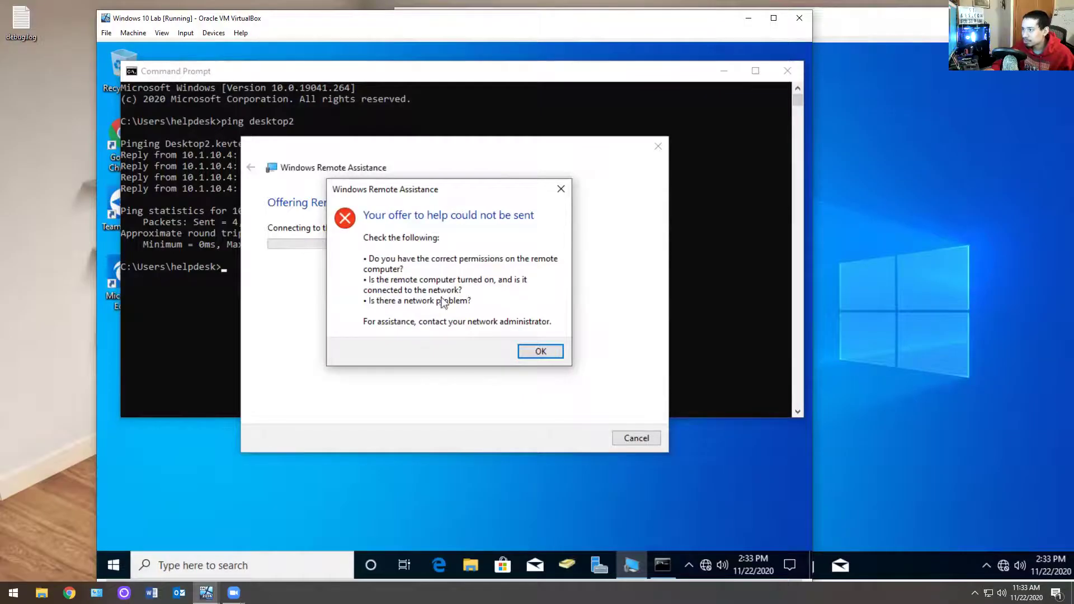
click(548, 359)
click(1057, 332)
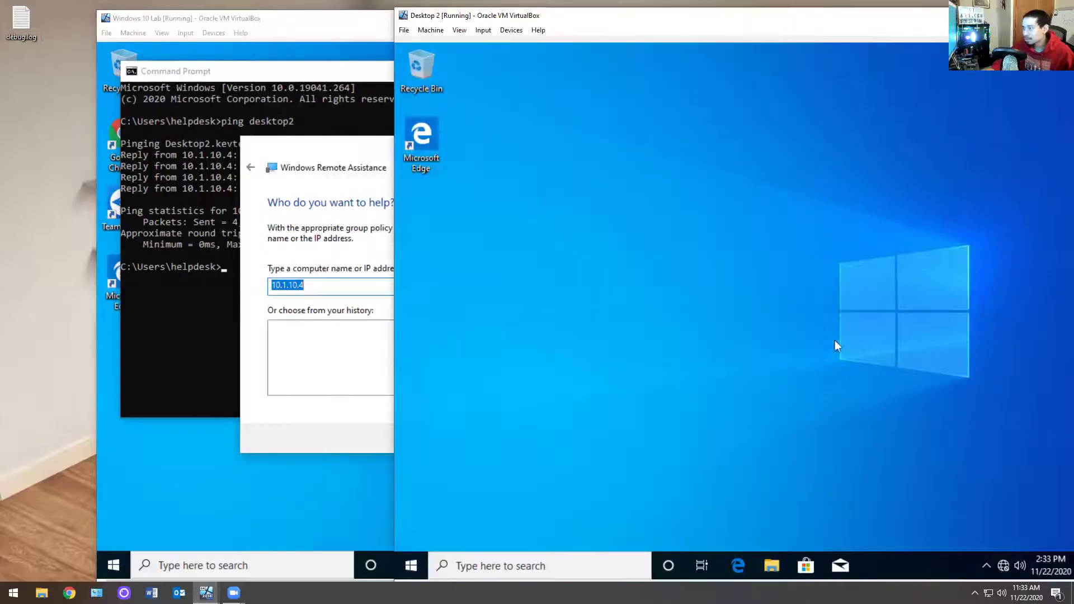
click(767, 567)
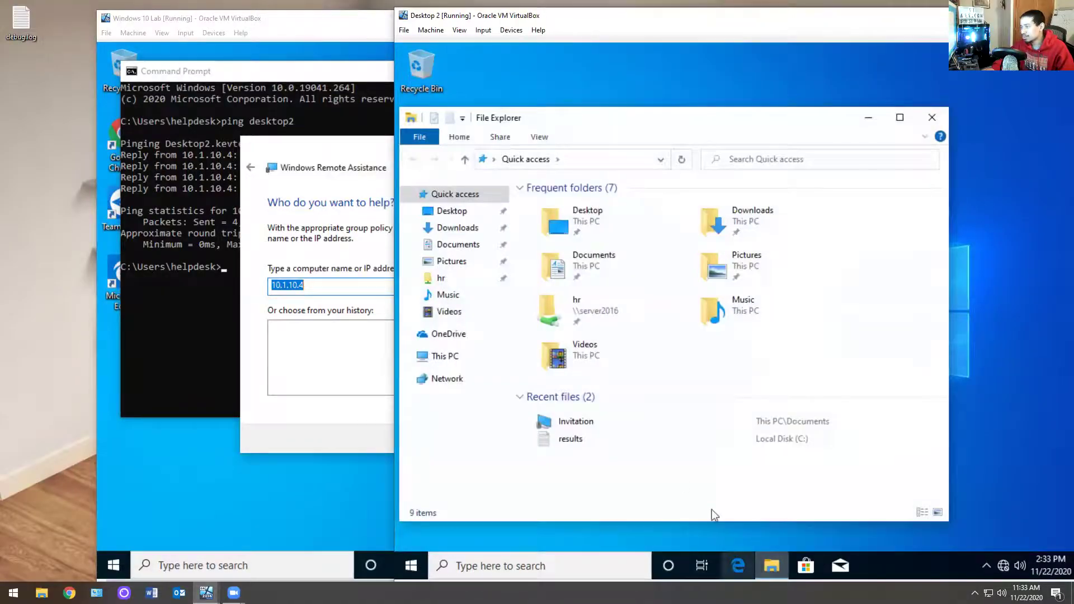
right_click(447, 362)
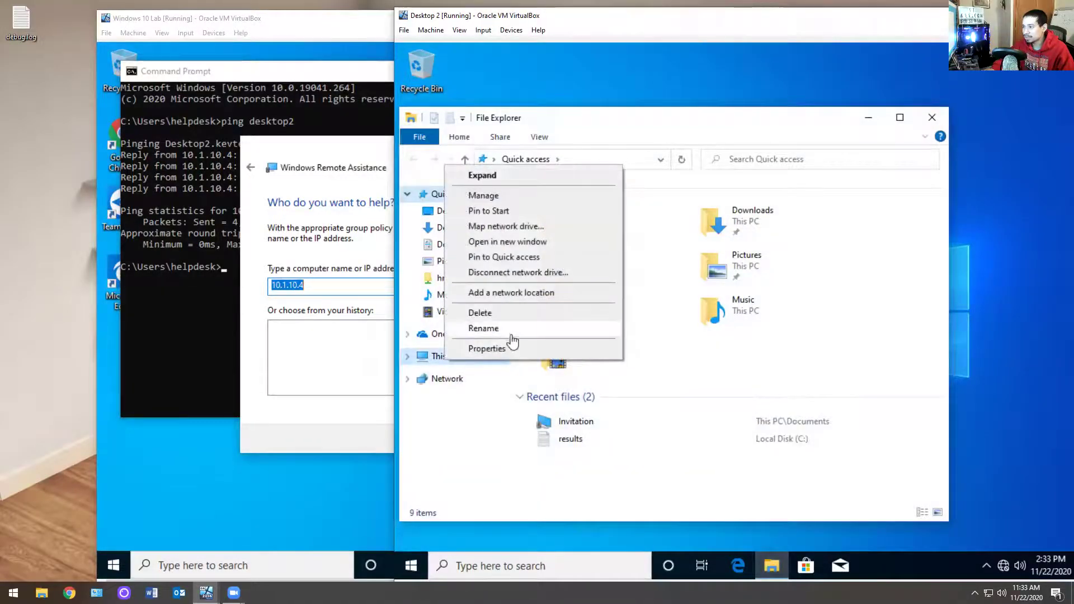
click(484, 195)
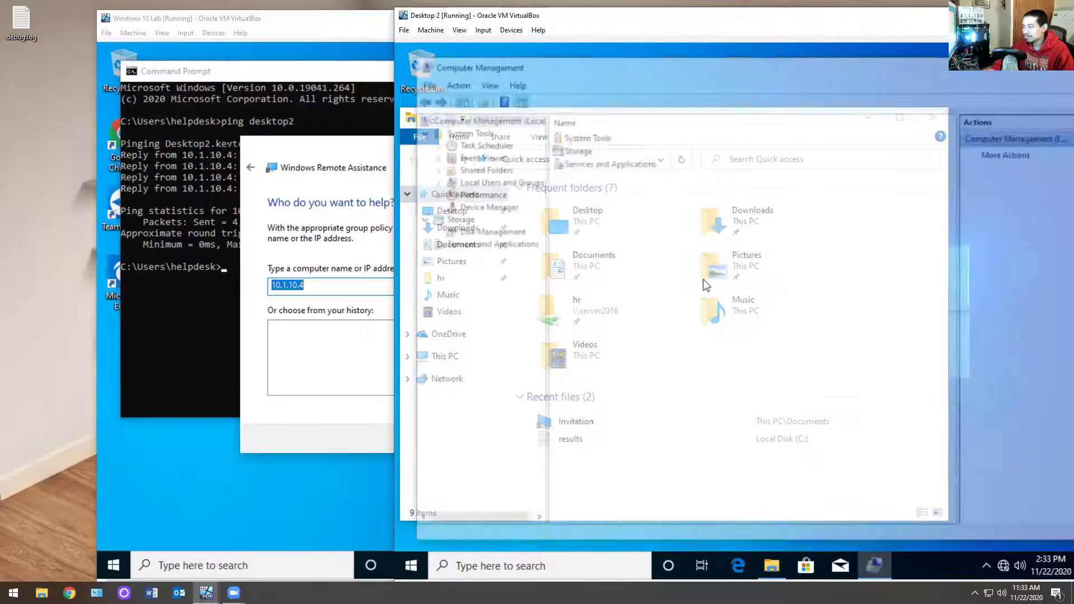
double_click(484, 181)
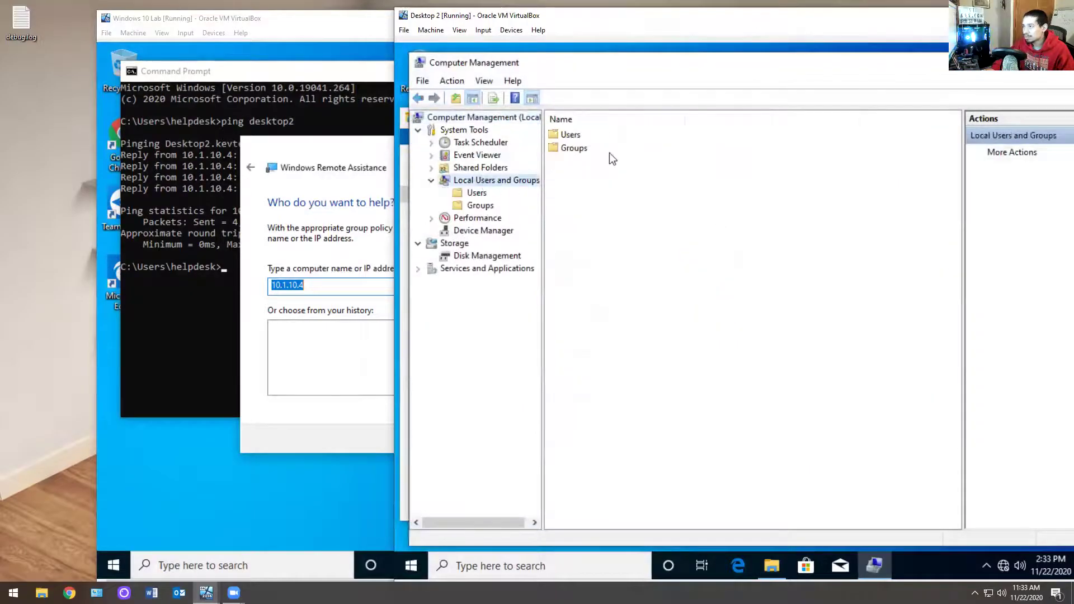
double_click(576, 149)
double_click(611, 322)
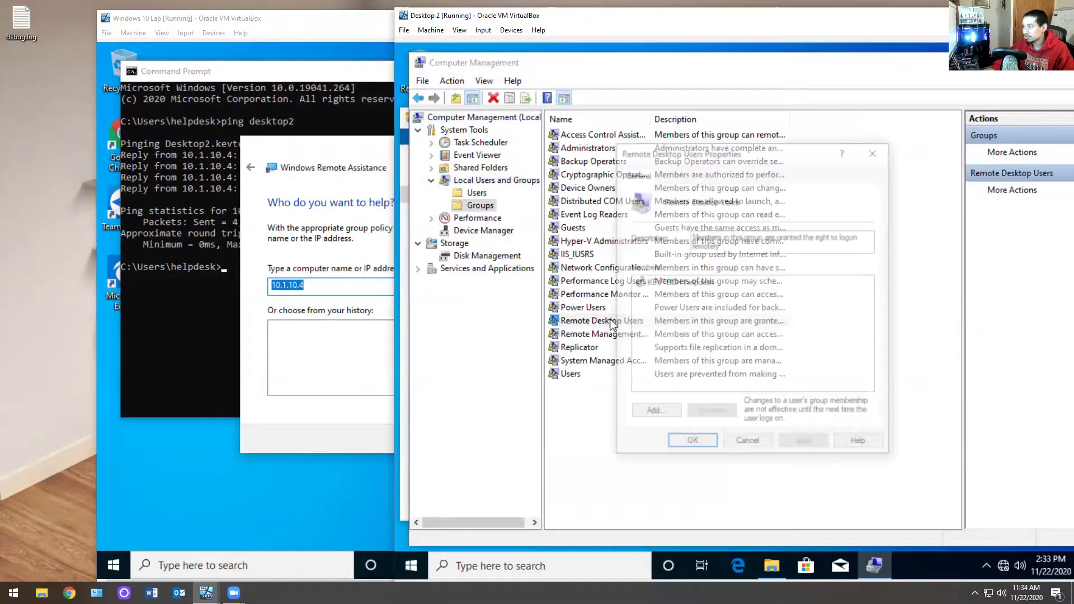
click(748, 444)
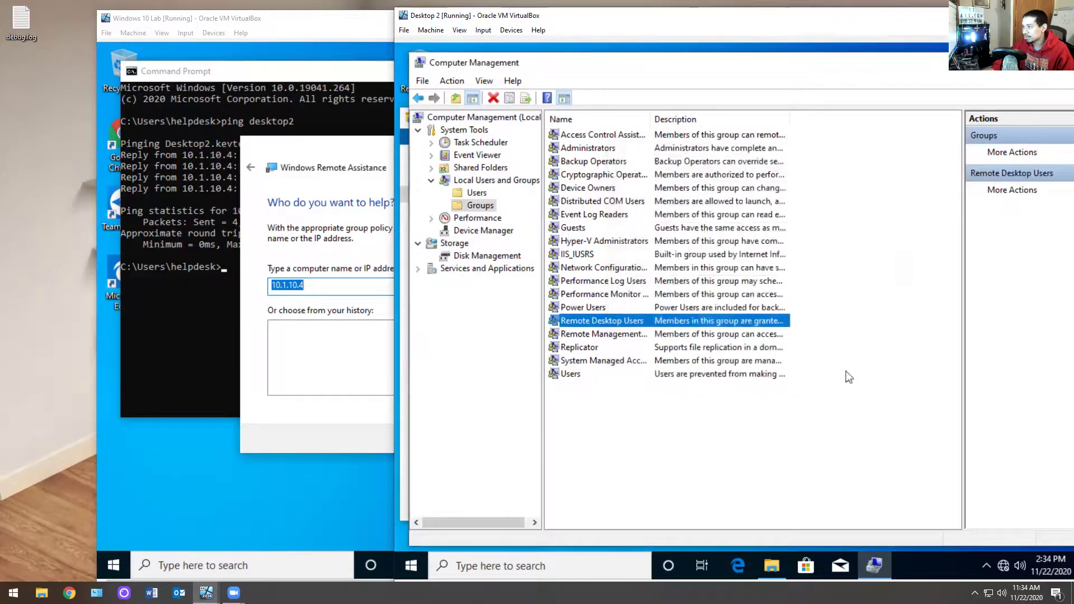
drag(649, 62, 604, 143)
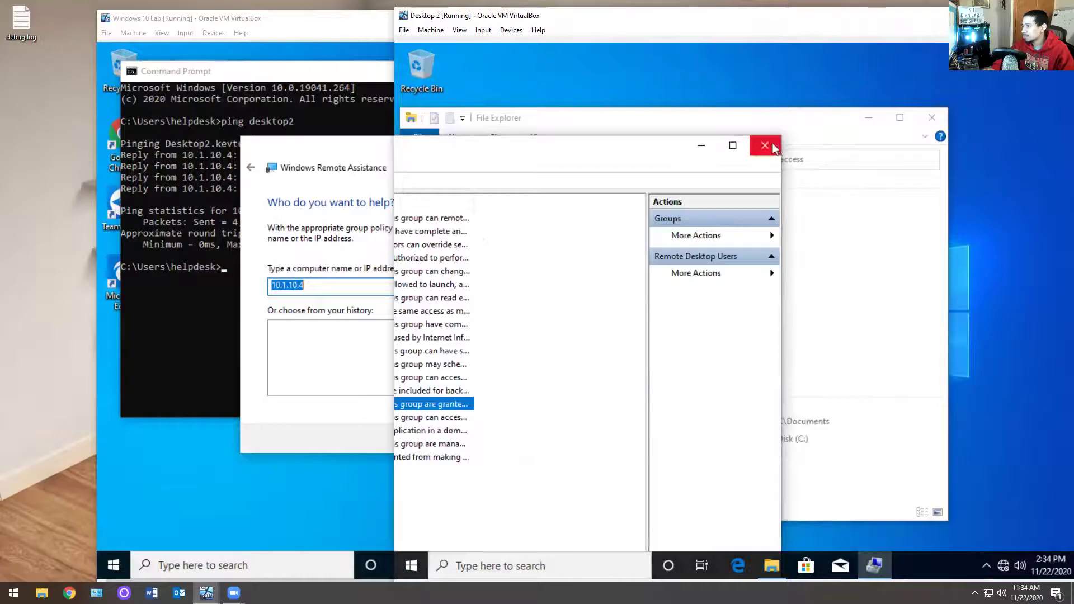
click(774, 146)
click(932, 117)
click(378, 201)
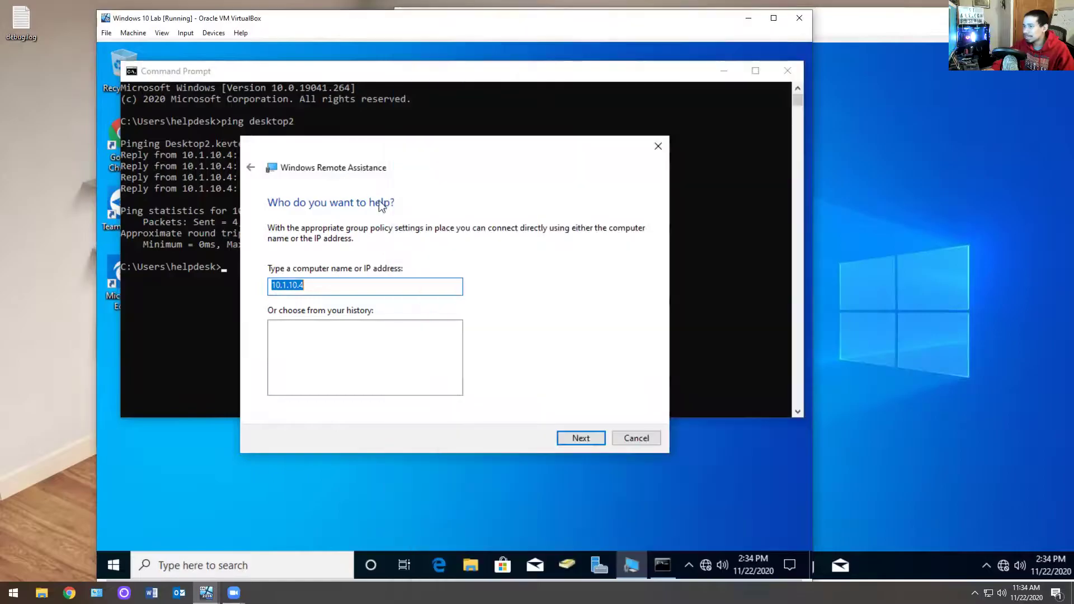
Step: Go back in the Lab wizard and search Desktop 2's Start menu for Remote Assistance
click(253, 167)
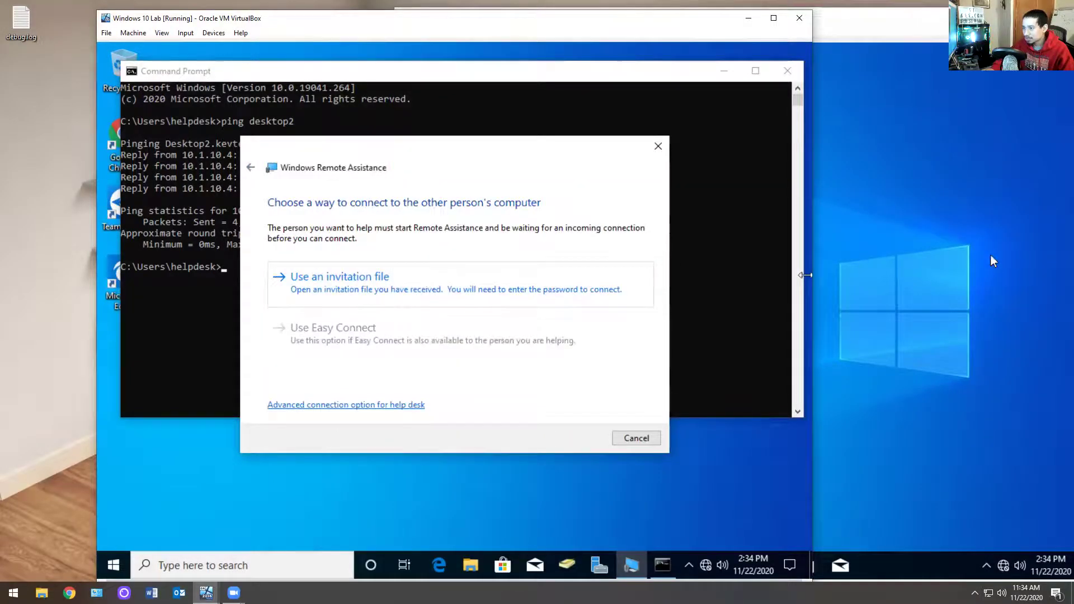
click(901, 187)
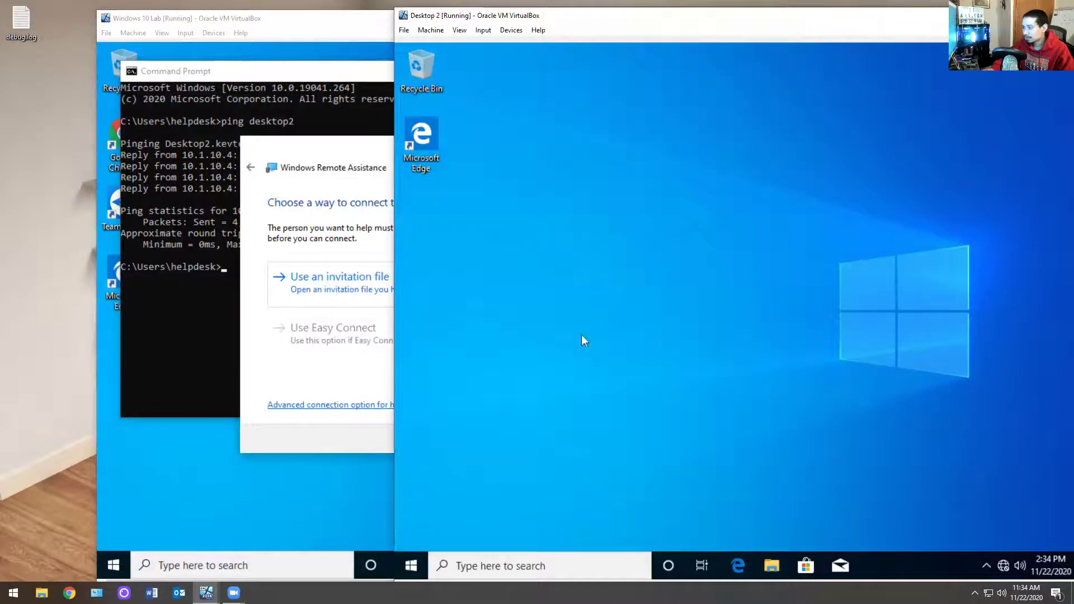
click(415, 564)
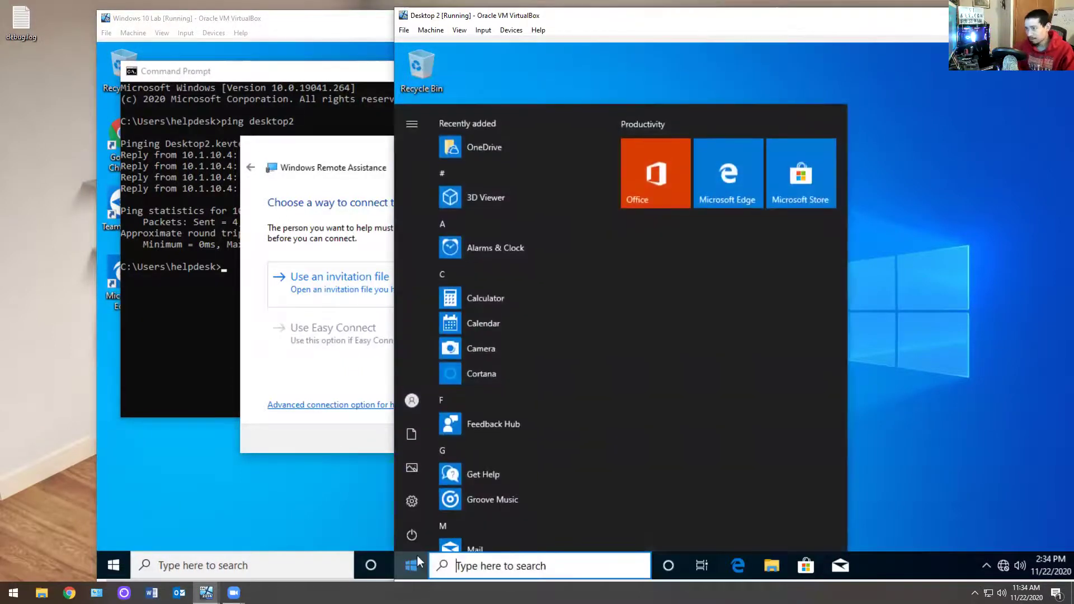
text(windows rem)
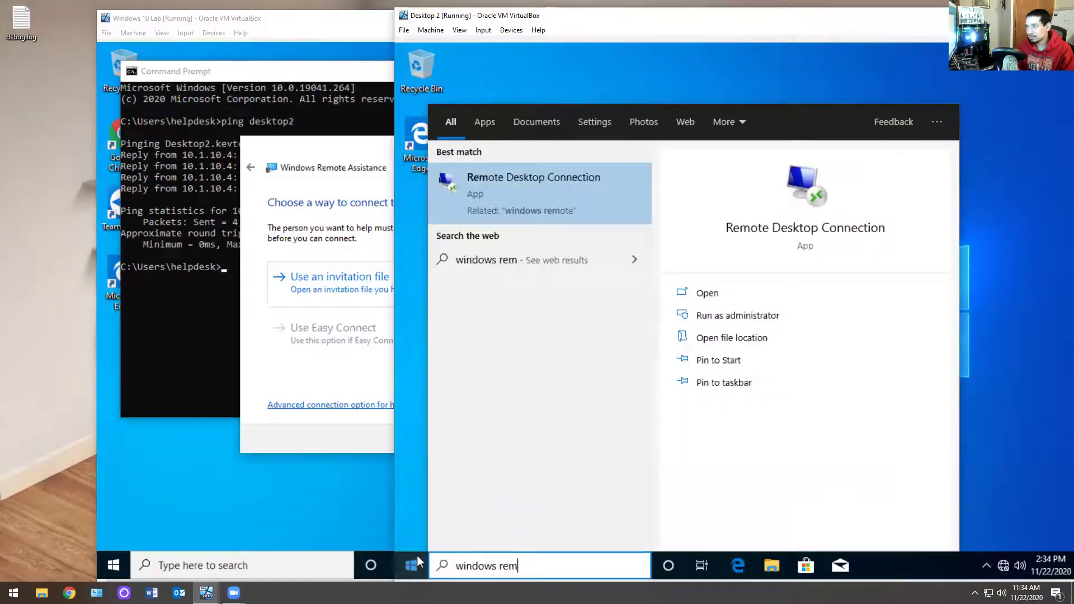
key(BackSpace)
key(BackSpace)
key(BackSpace)
key(BackSpace)
key(BackSpace)
key(BackSpace)
key(BackSpace)
key(BackSpace)
key(BackSpace)
key(BackSpace)
key(BackSpace)
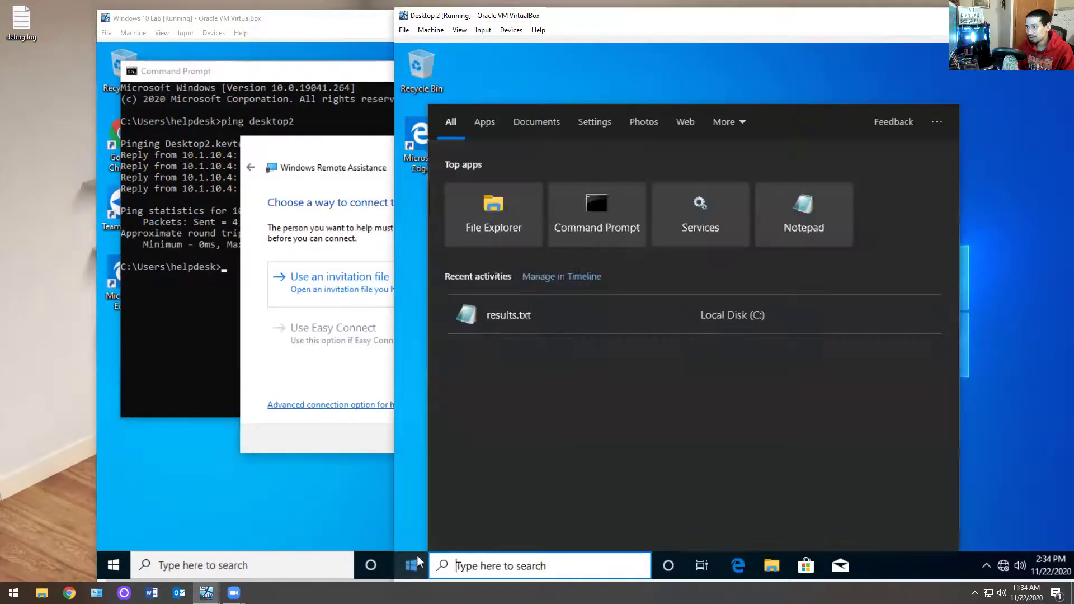
text(remote ass)
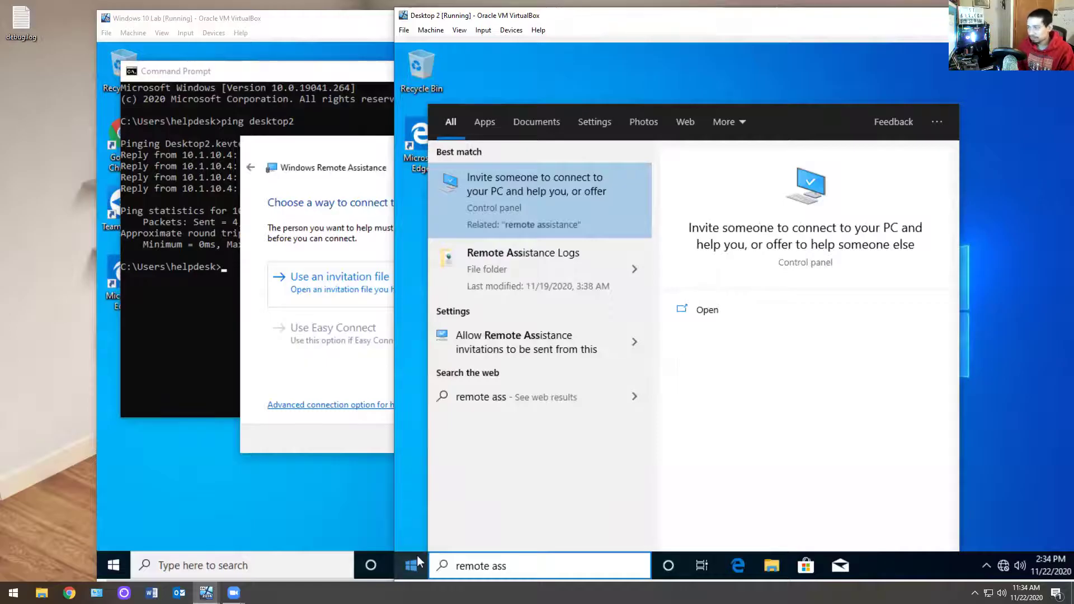
key(Down)
key(Down)
key(Up)
key(Up)
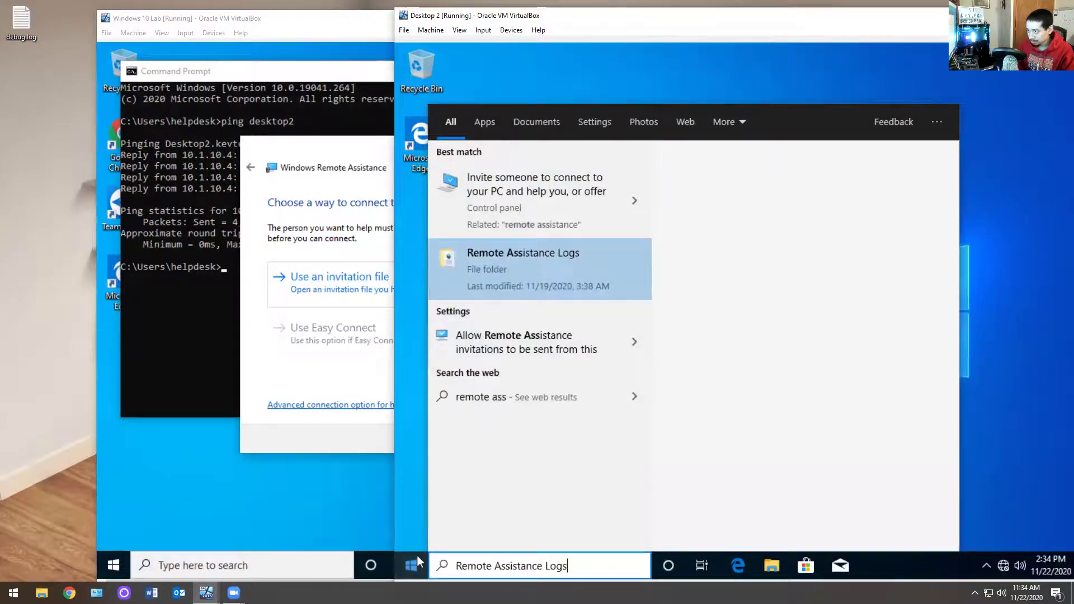
key(Return)
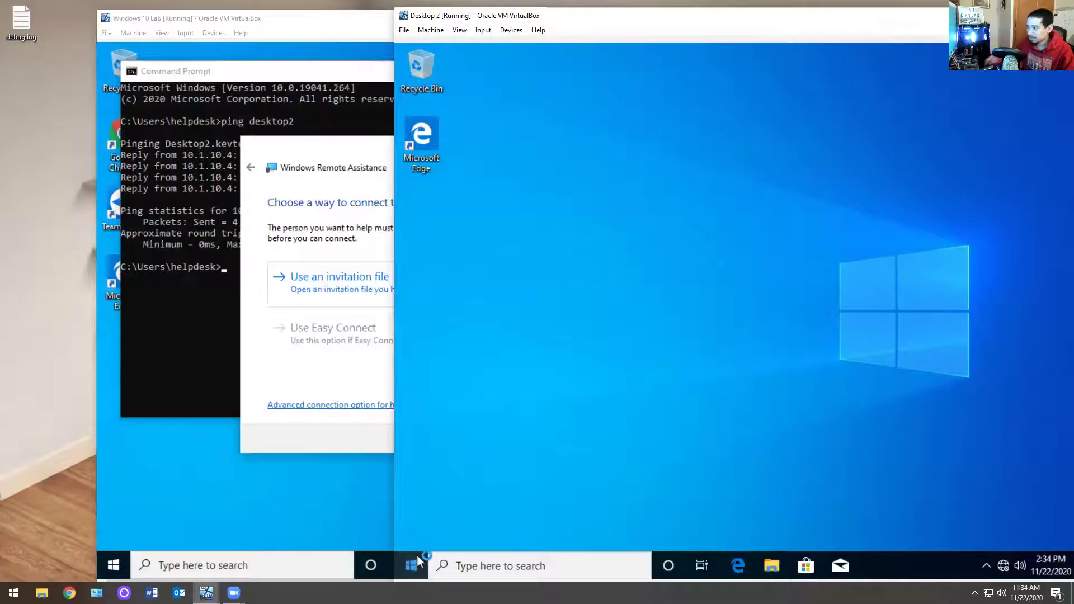
Step: Close the Lab VM's Remote Assistance wizard and return to Desktop 2's Remote Assistance window
click(325, 147)
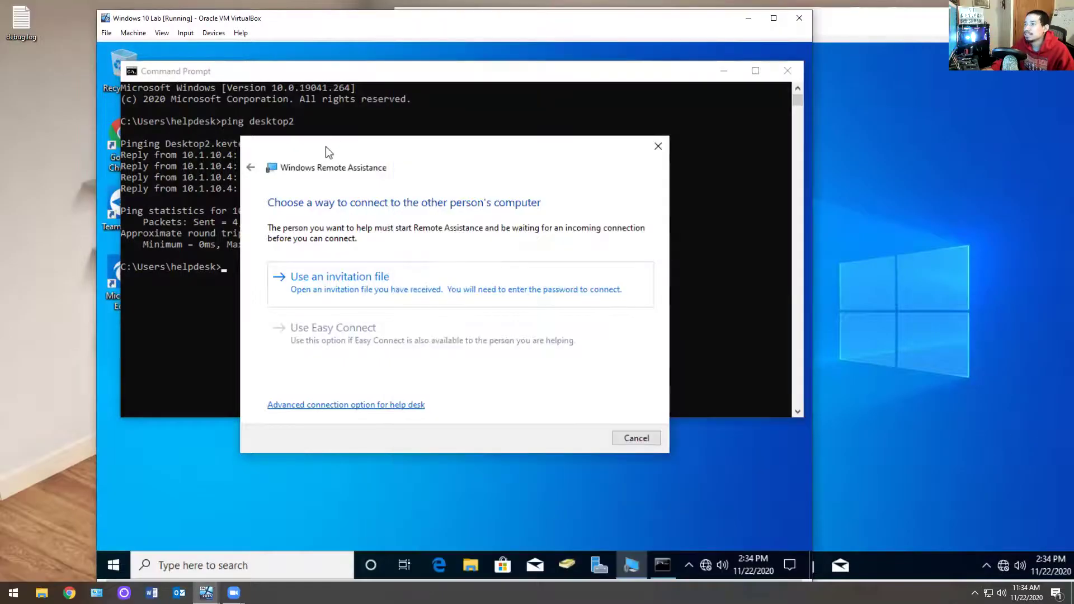
click(657, 145)
click(944, 199)
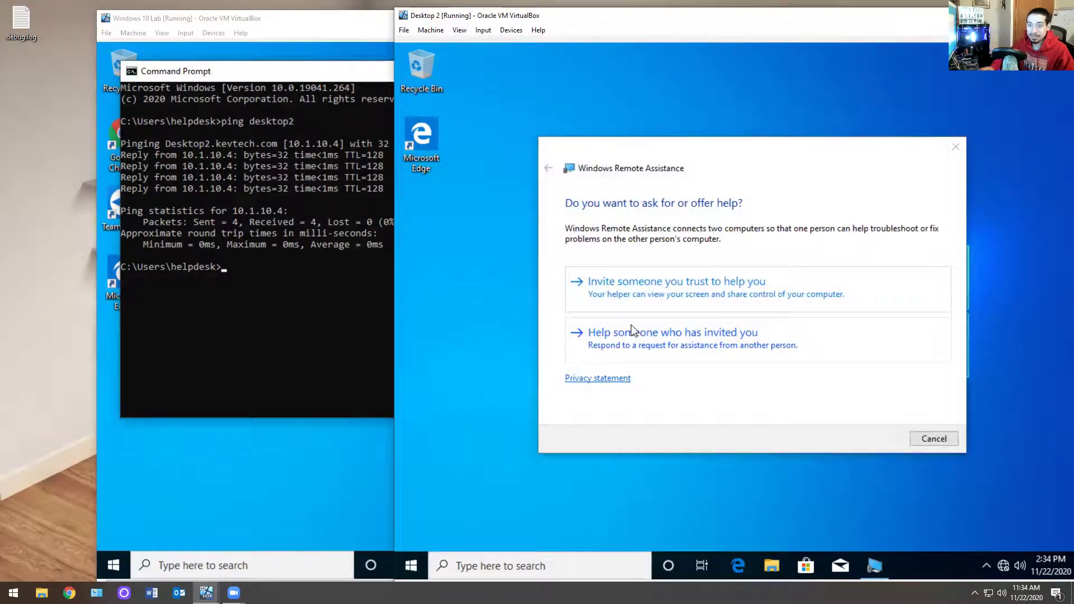
Step: On Desktop 2, invite a trusted helper by saving the invitation file to the desktop
click(653, 303)
click(642, 294)
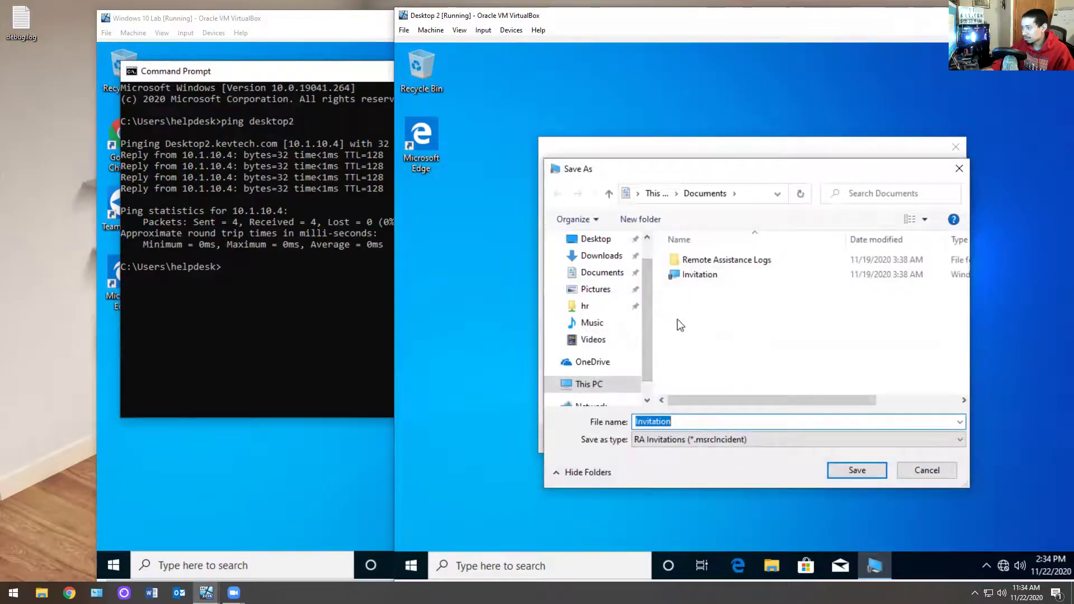
scroll(599, 274, up, 1)
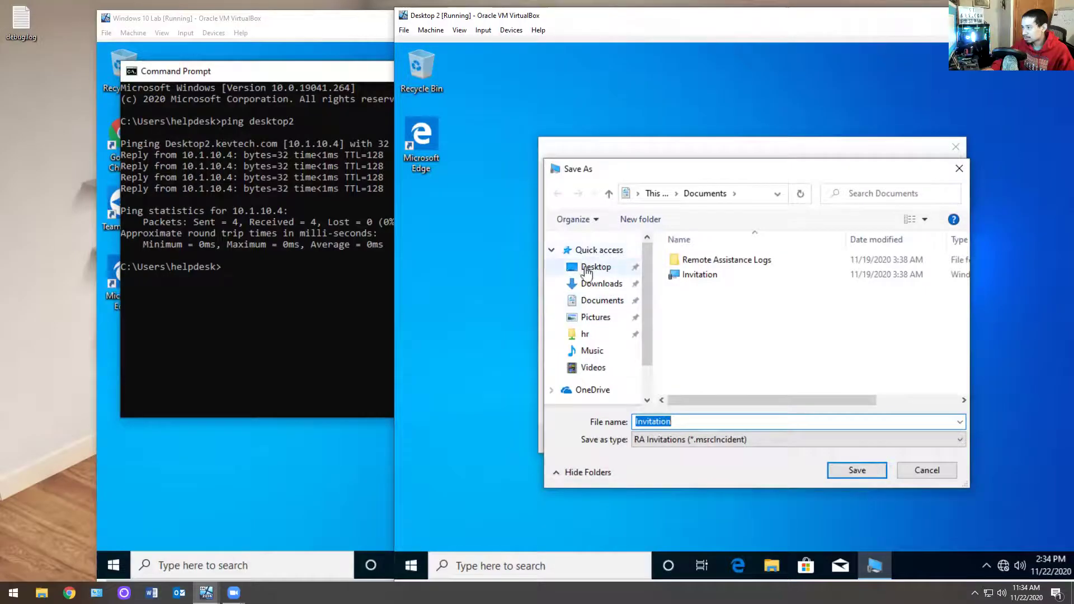
click(586, 269)
click(857, 470)
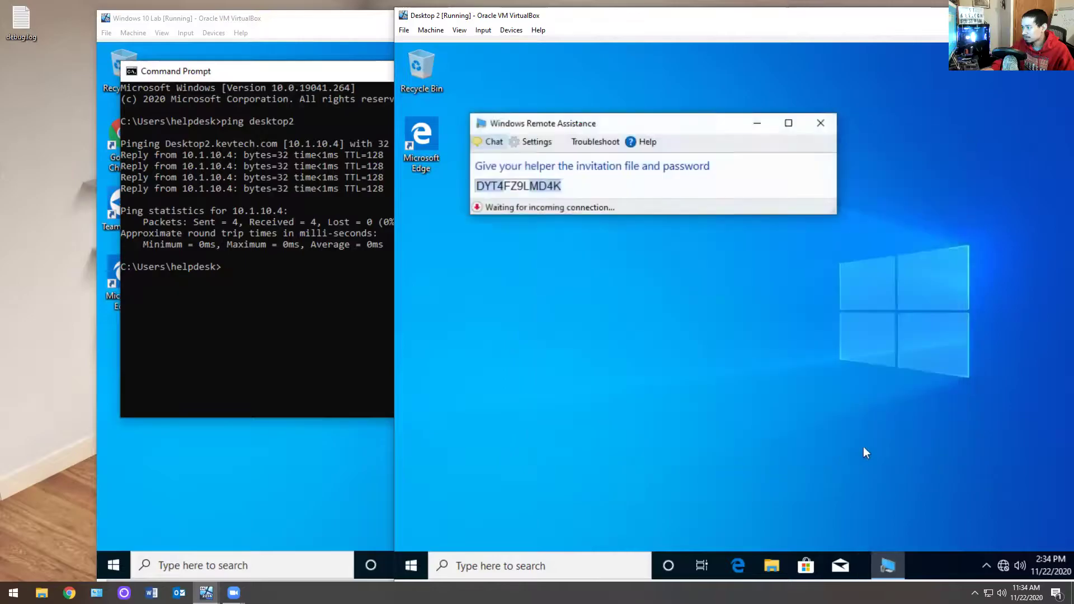
drag(630, 123, 795, 78)
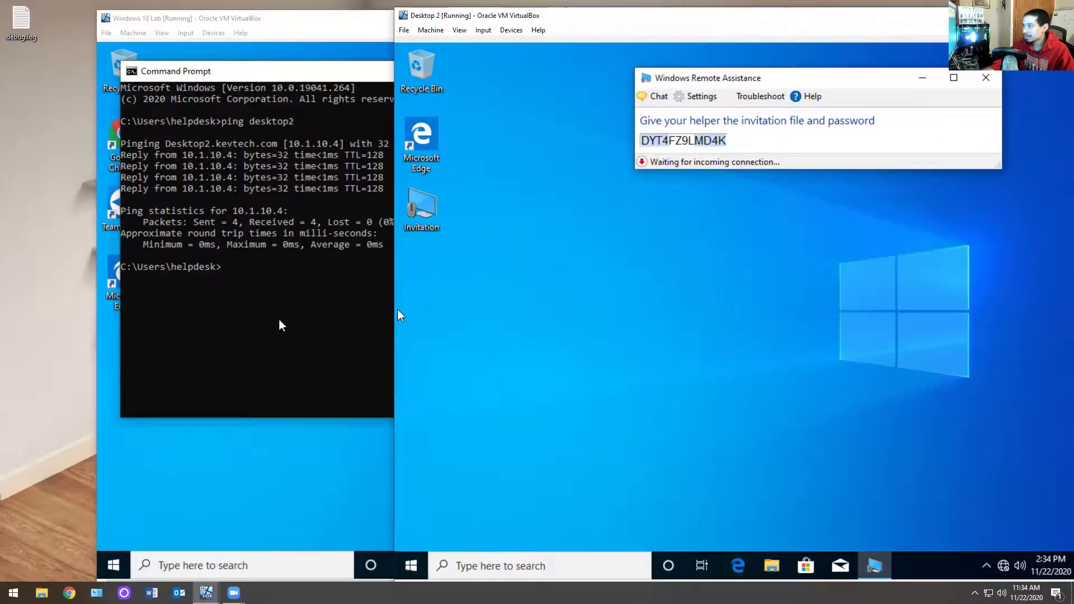
Step: Close the Lab VM's Command Prompt and shift Desktop 2 right to uncover the Lab VM
click(283, 324)
click(787, 71)
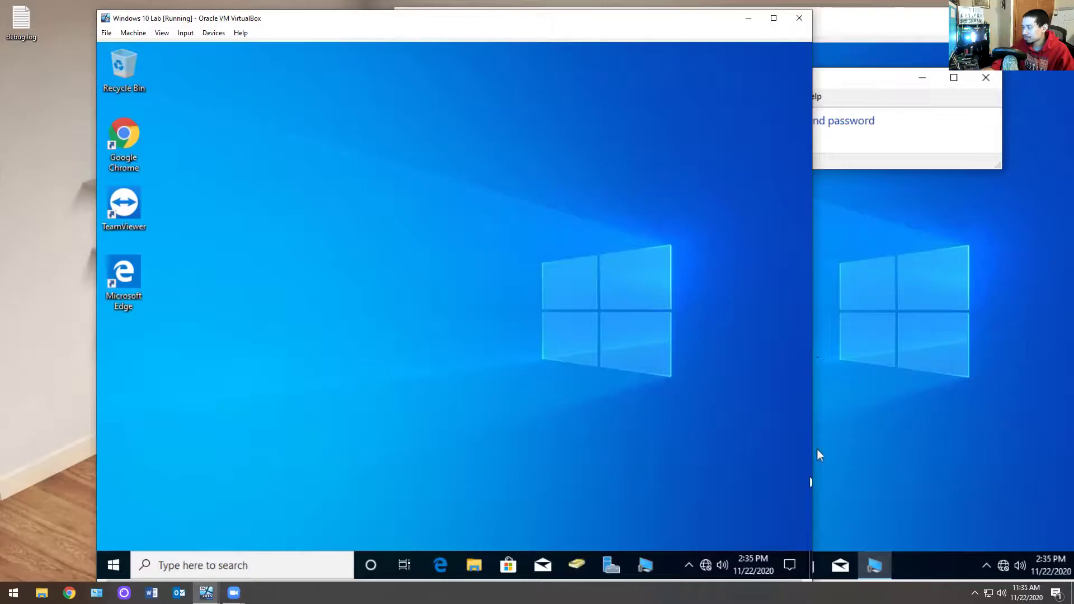
click(879, 343)
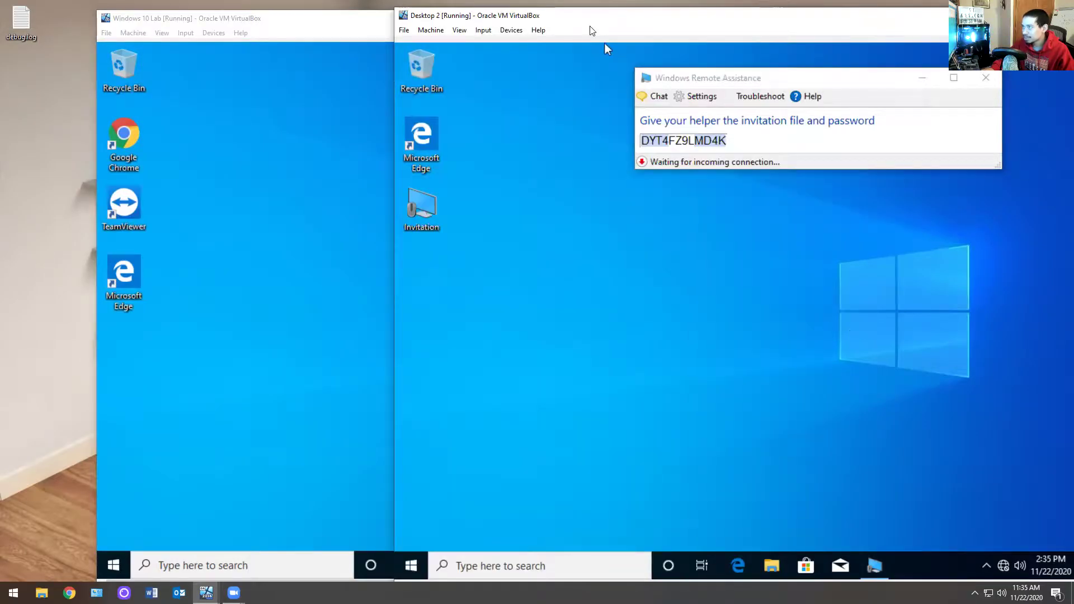
drag(616, 19, 669, 10)
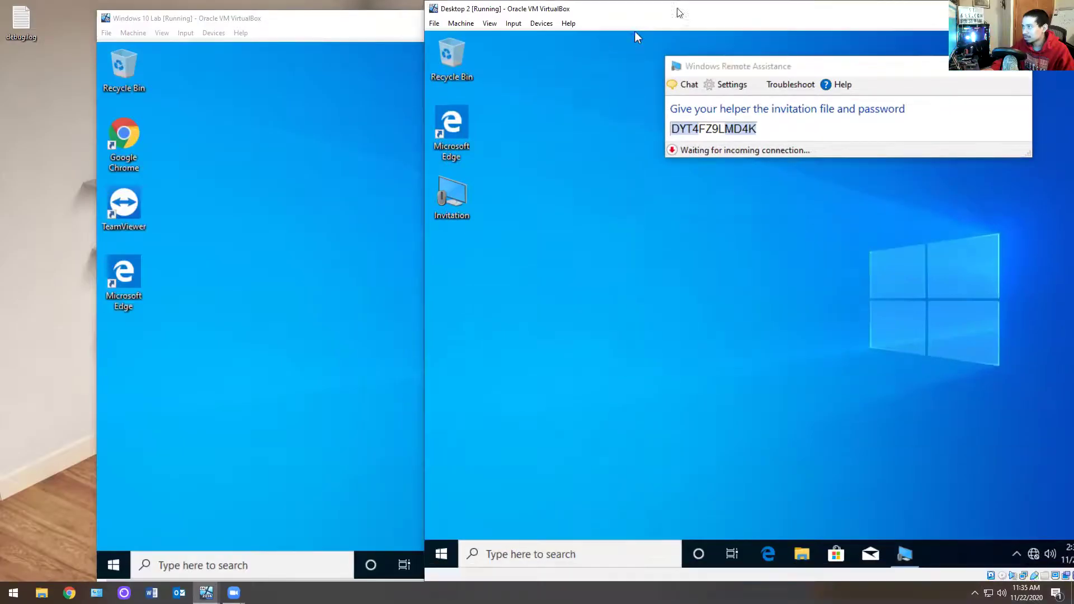
Step: In the Lab VM's Remote Assistance, choose an invitation file and open \\desktop2\c$
click(355, 322)
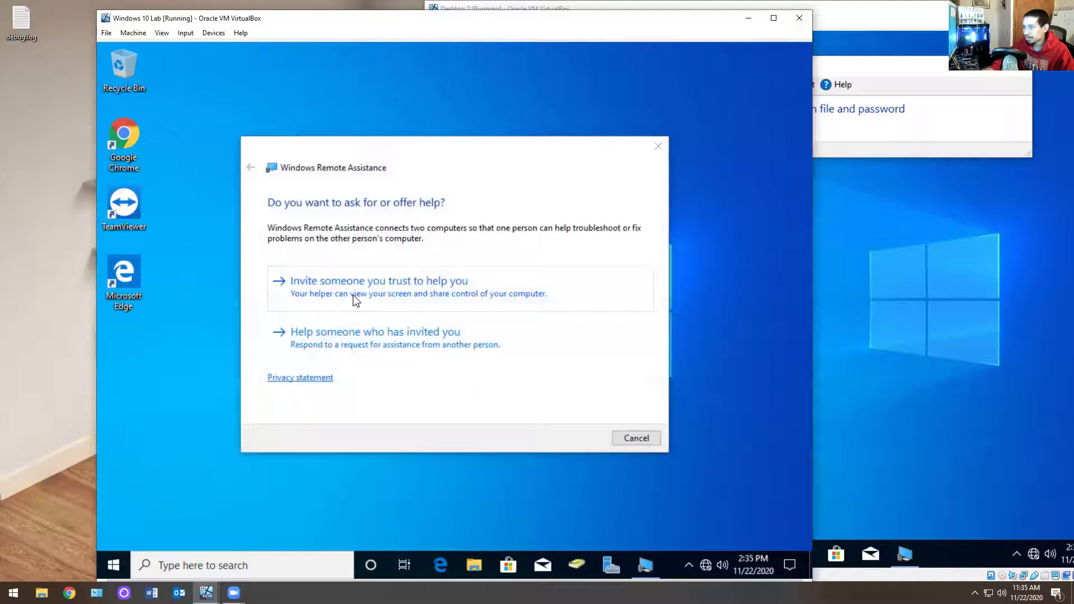
click(356, 344)
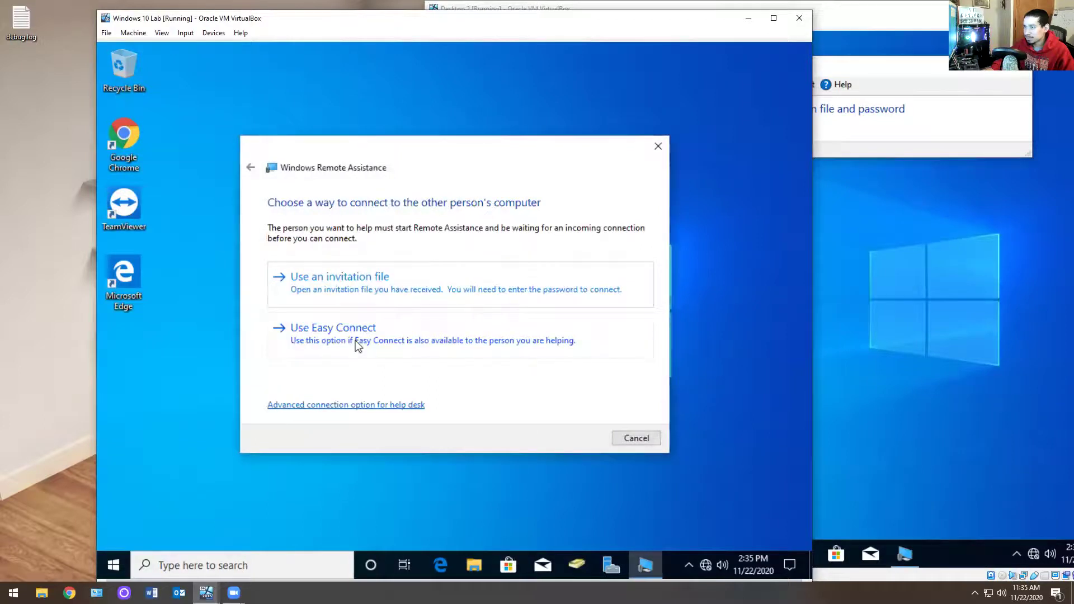
click(370, 287)
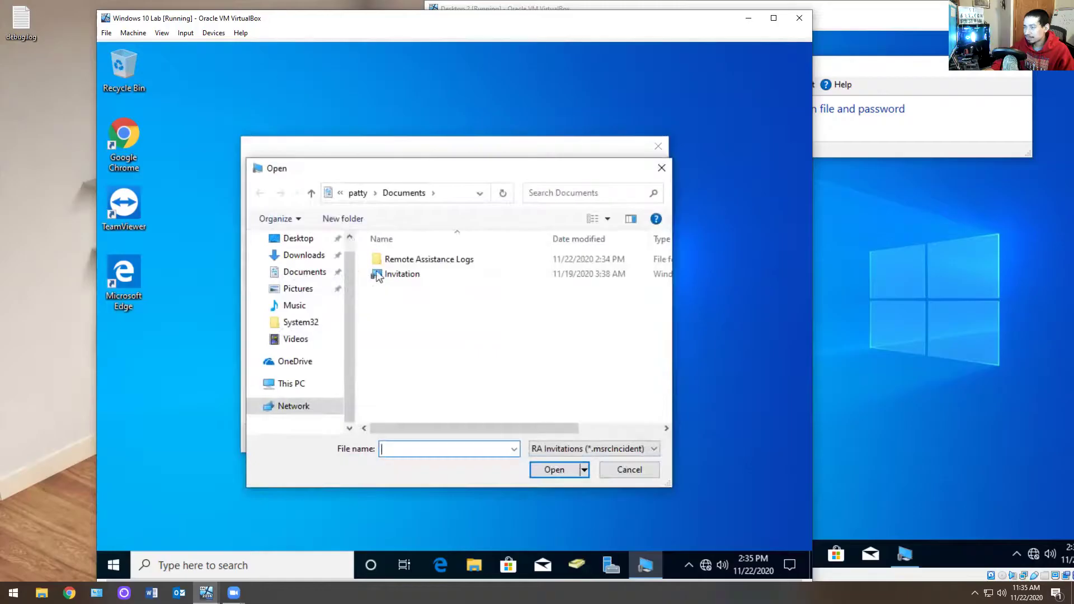
click(341, 194)
click(401, 228)
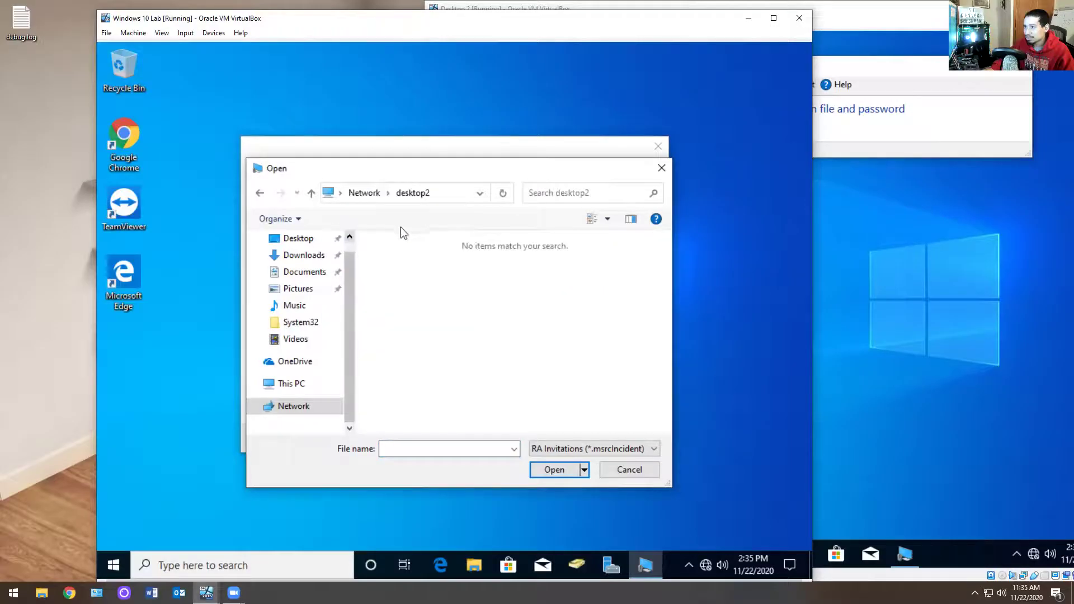
click(445, 194)
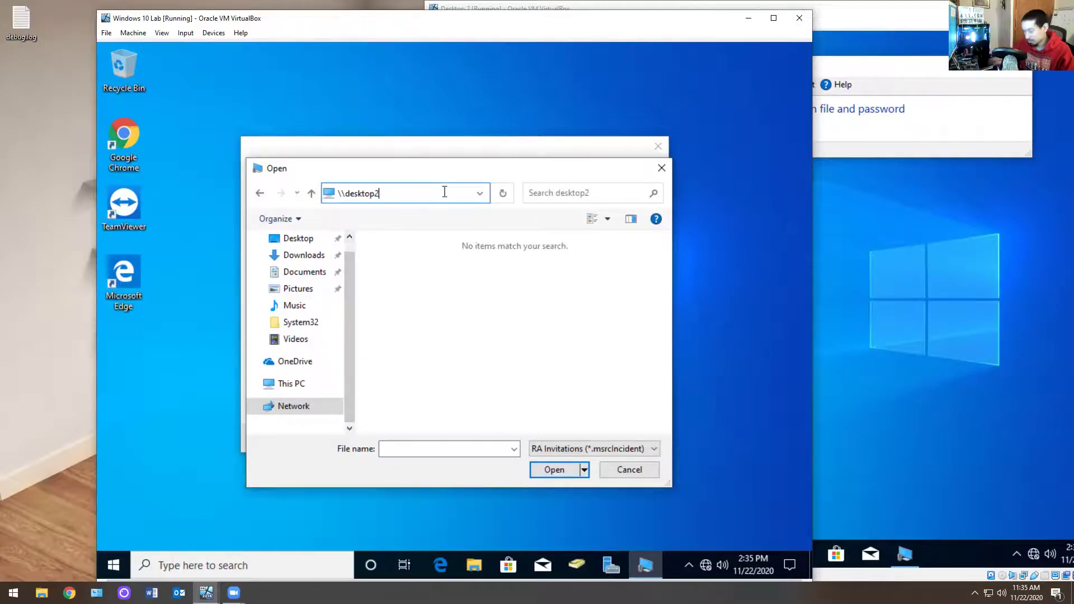
text(\c$)
key(ctrl+a)
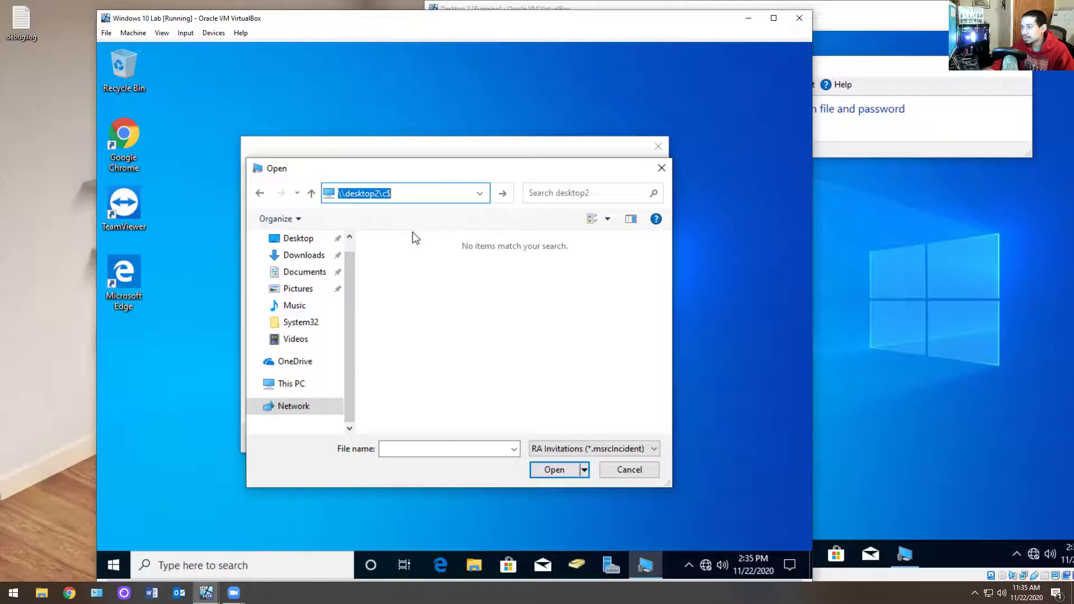
key(Return)
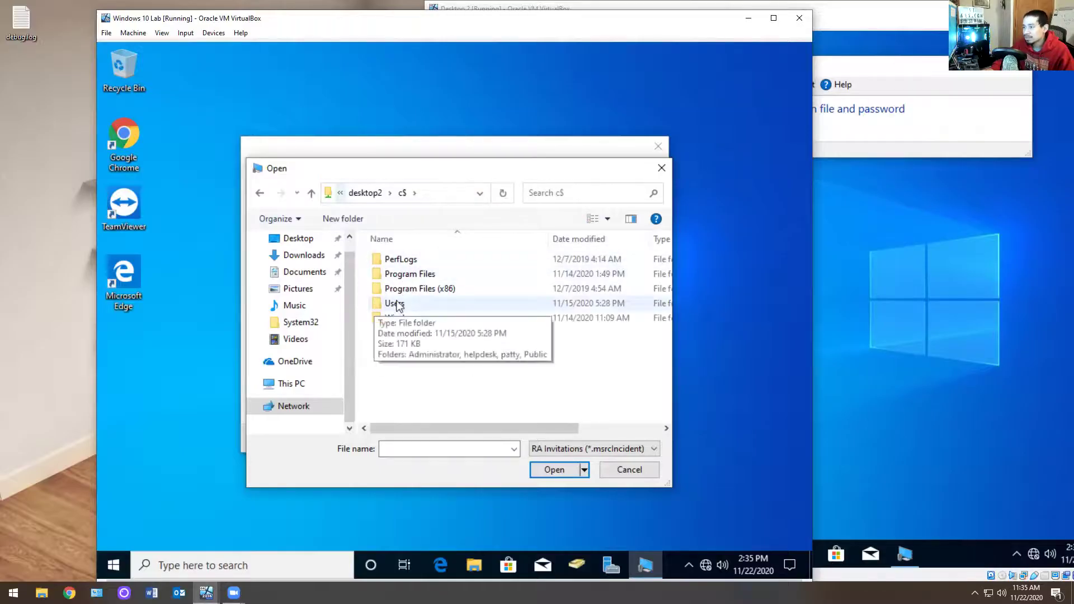
Step: Navigate into Users, the user's folder and Desktop, and select the Invitation file
double_click(395, 304)
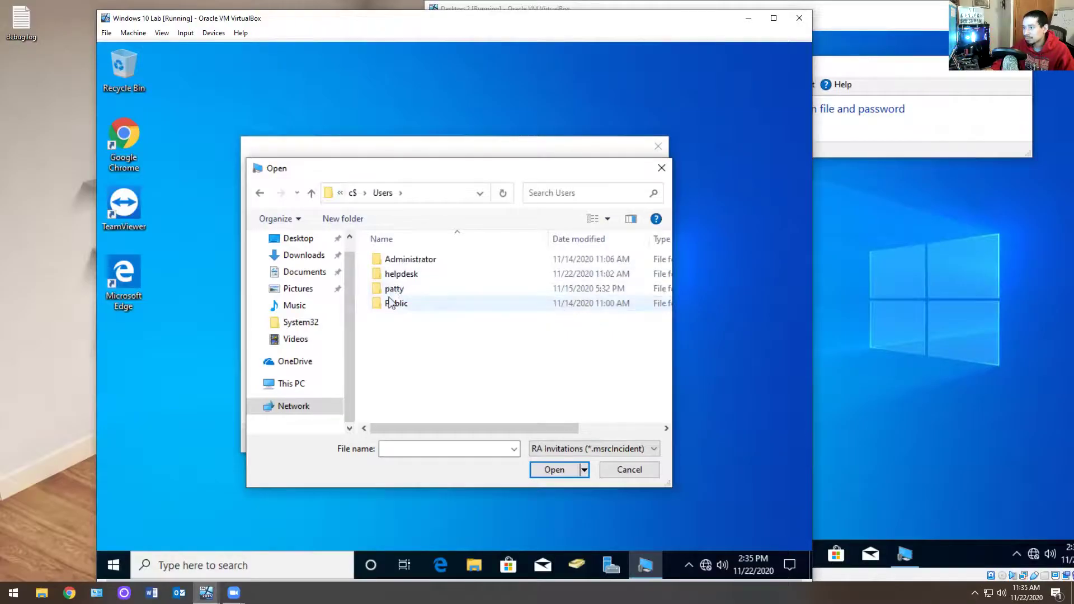
double_click(401, 289)
scroll(402, 291, down, 1)
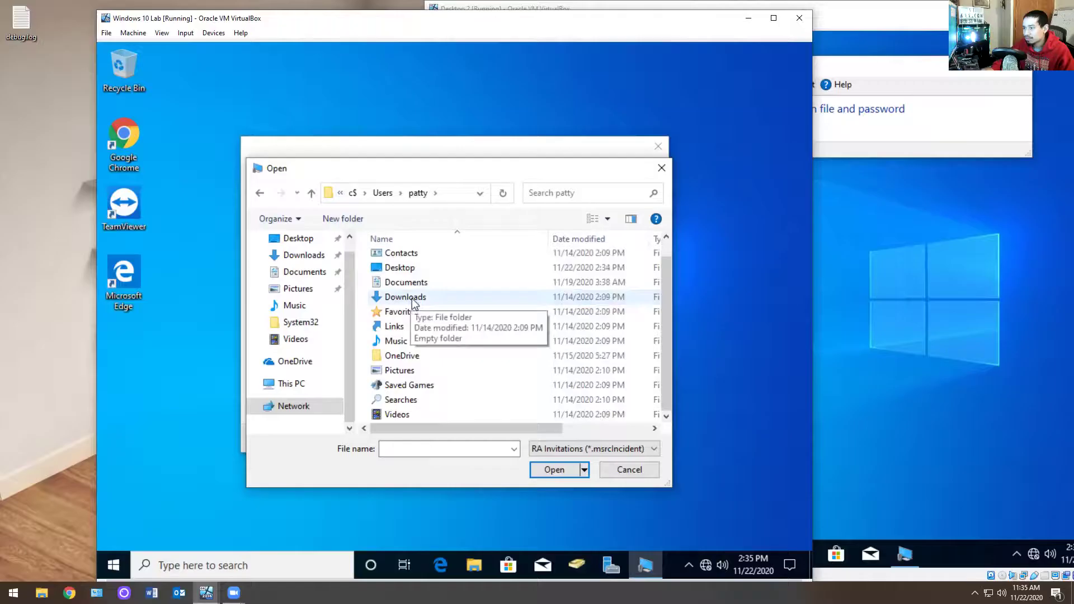
click(405, 271)
double_click(405, 271)
click(401, 259)
Step: Open the invitation and submit the Remote Assistance password shown on Desktop 2
click(541, 470)
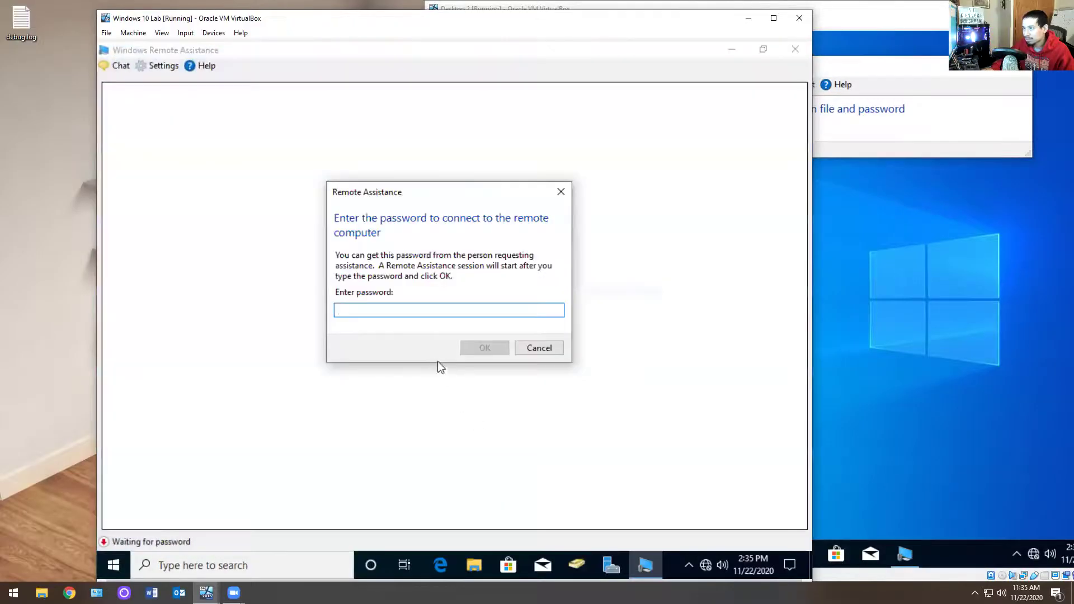
click(815, 172)
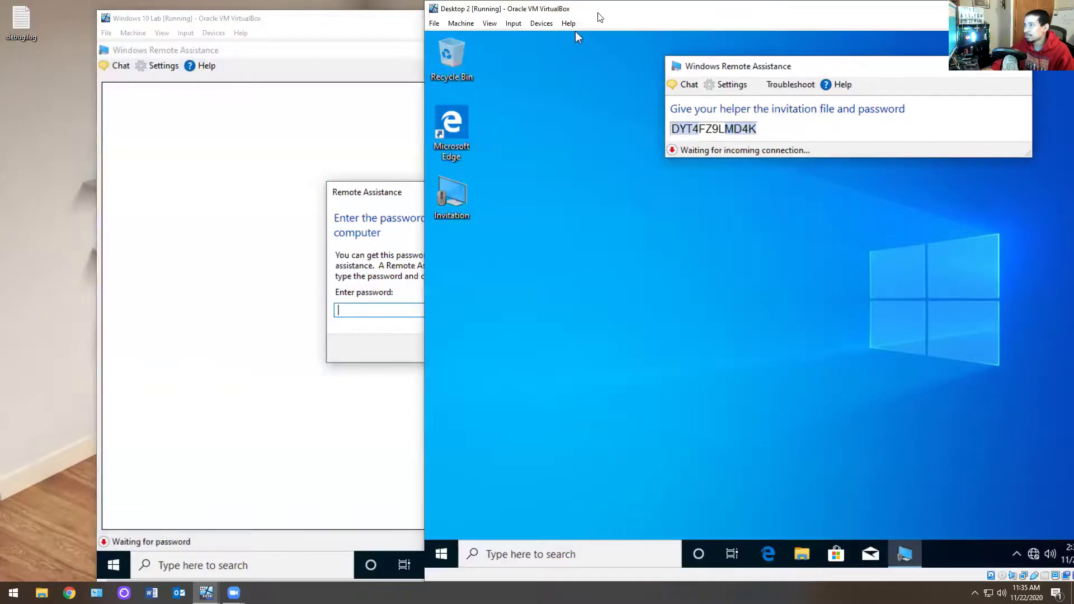
drag(575, 9, 772, 9)
click(406, 309)
text(dy)
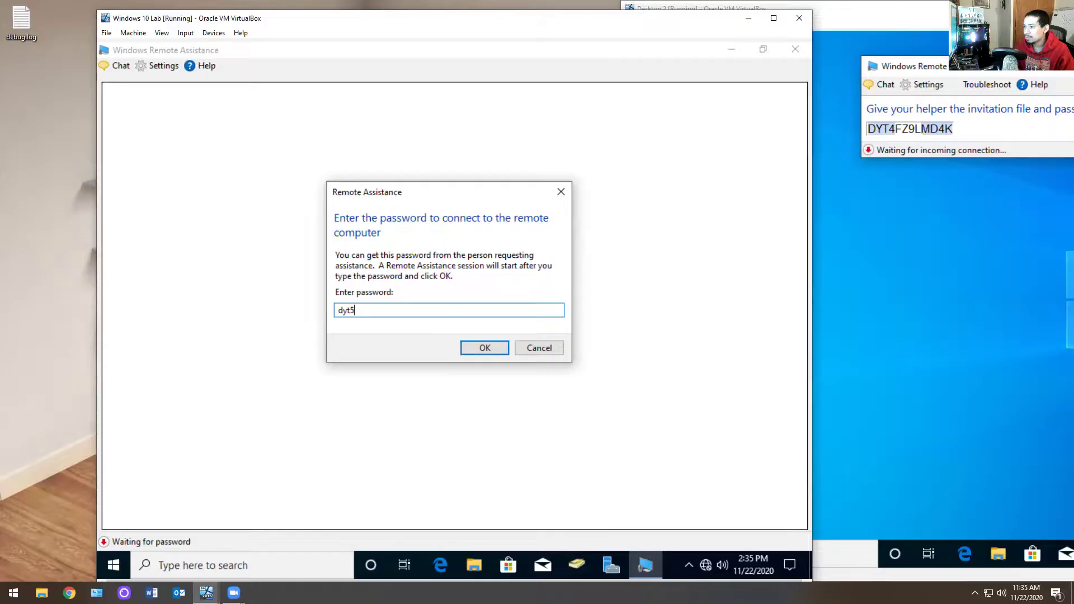
text(t4fz9l)
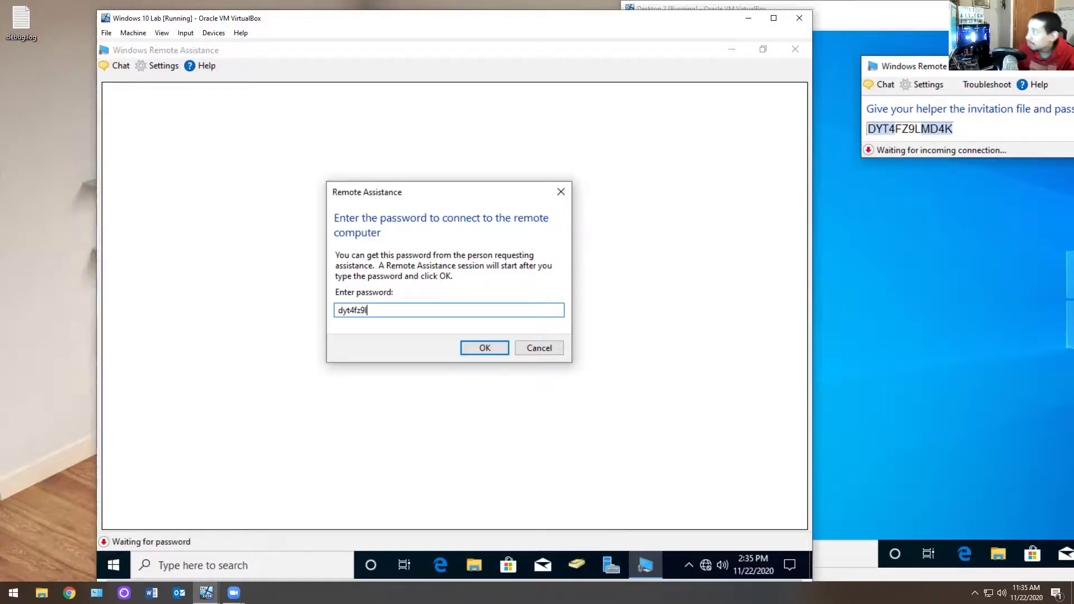
text(m)
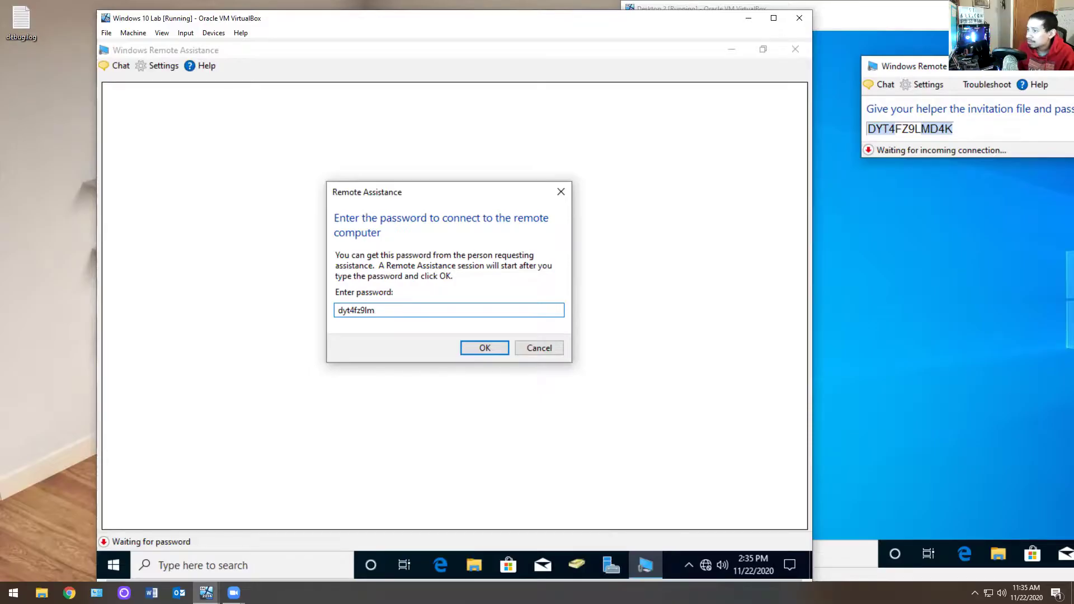
text(d4k)
click(484, 348)
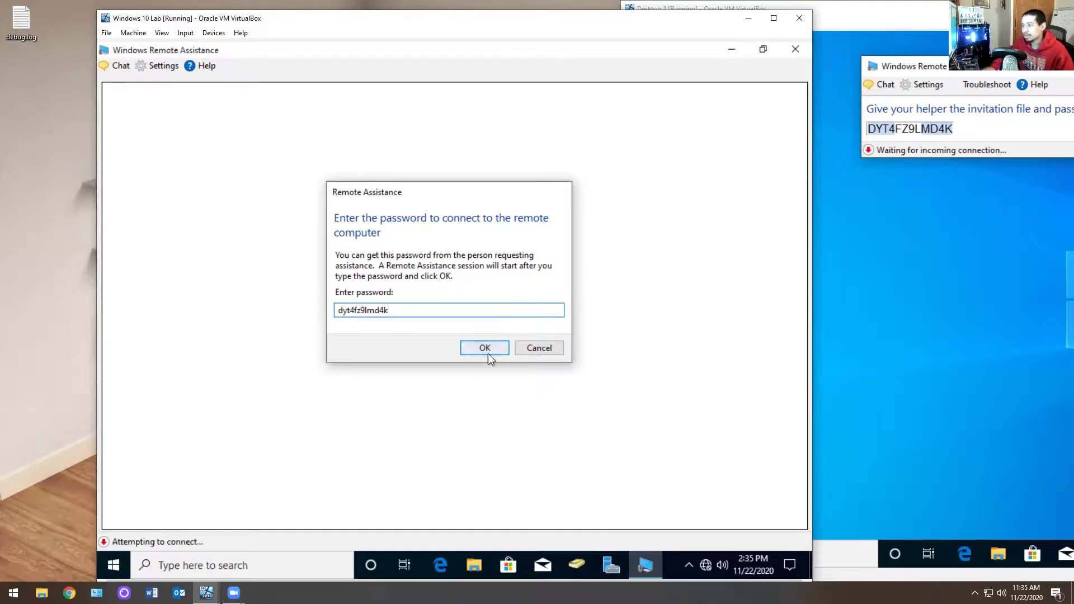
Step: Allow the helper's connection on Desktop 2 by answering Yes
click(823, 32)
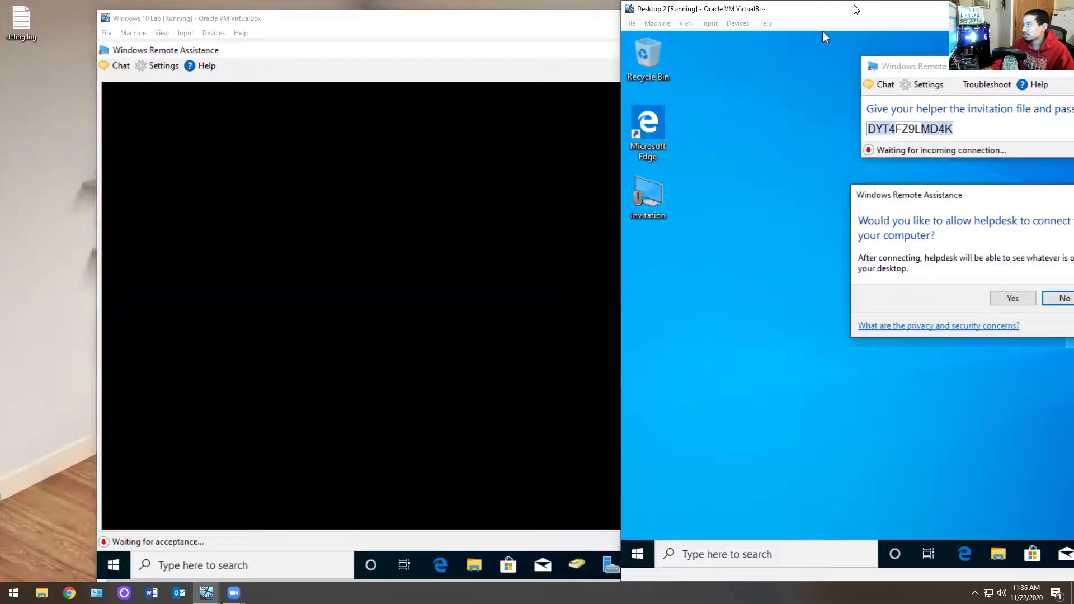
drag(822, 32, 633, 32)
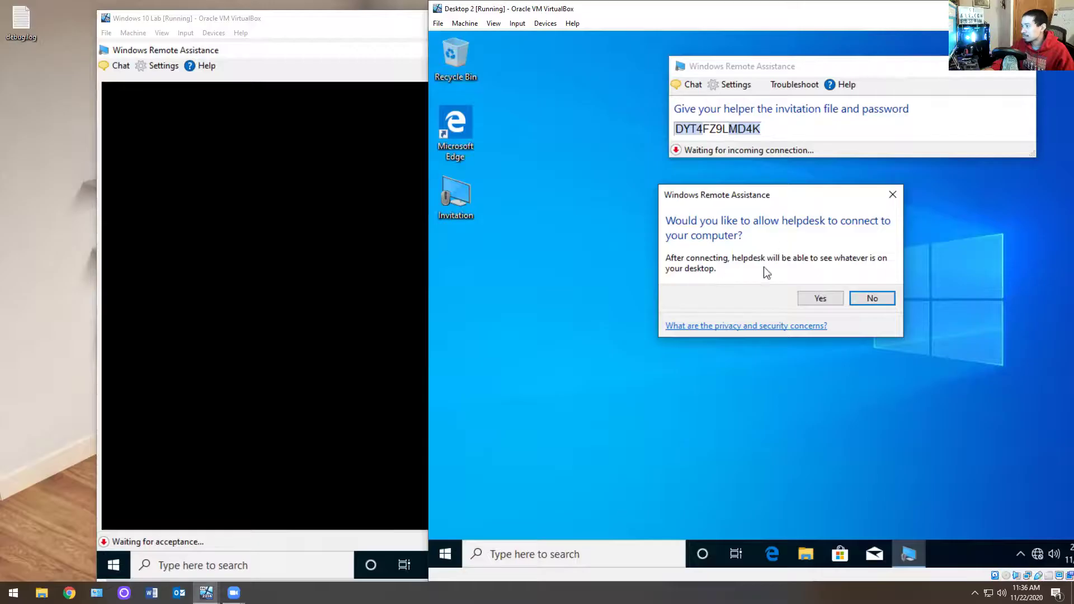
click(820, 298)
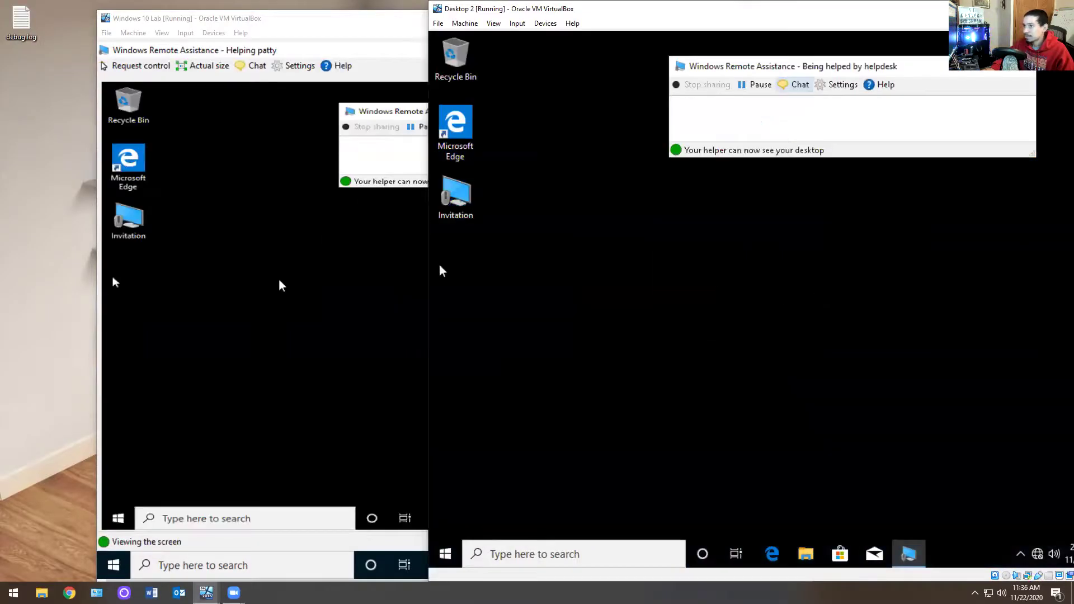
Step: Move the Windows 10 Lab window aside so Desktop 2 is uncovered
click(115, 283)
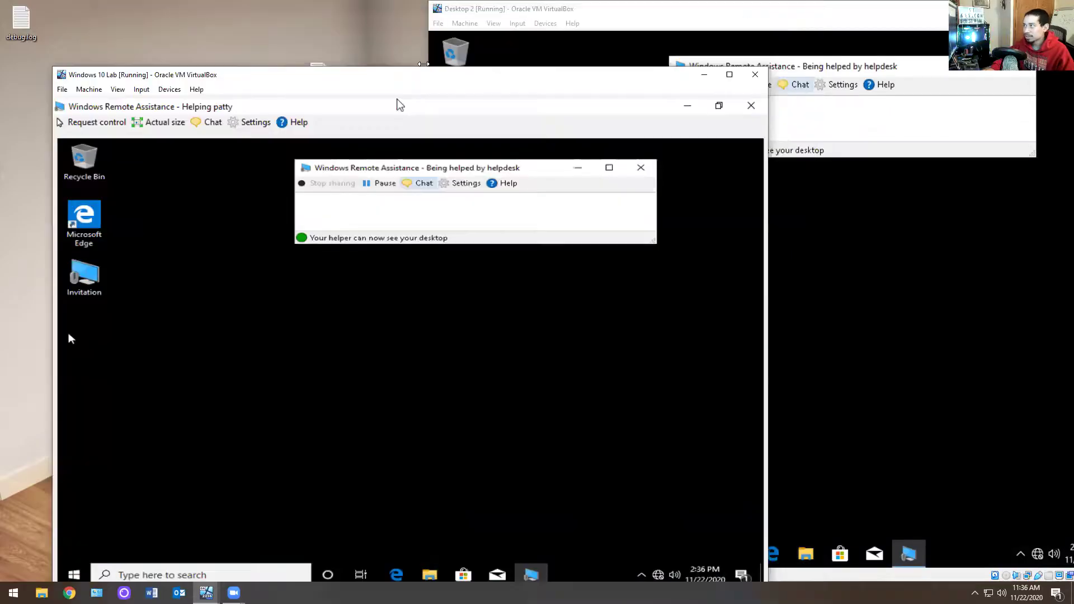
drag(441, 47, 400, 105)
click(711, 14)
click(252, 78)
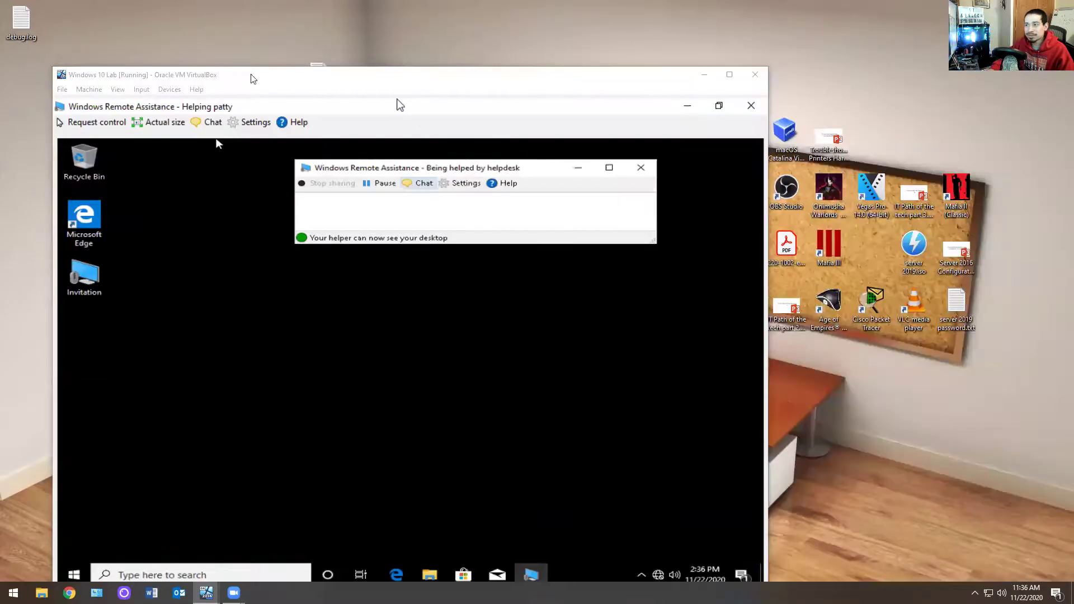
drag(413, 81, 648, 63)
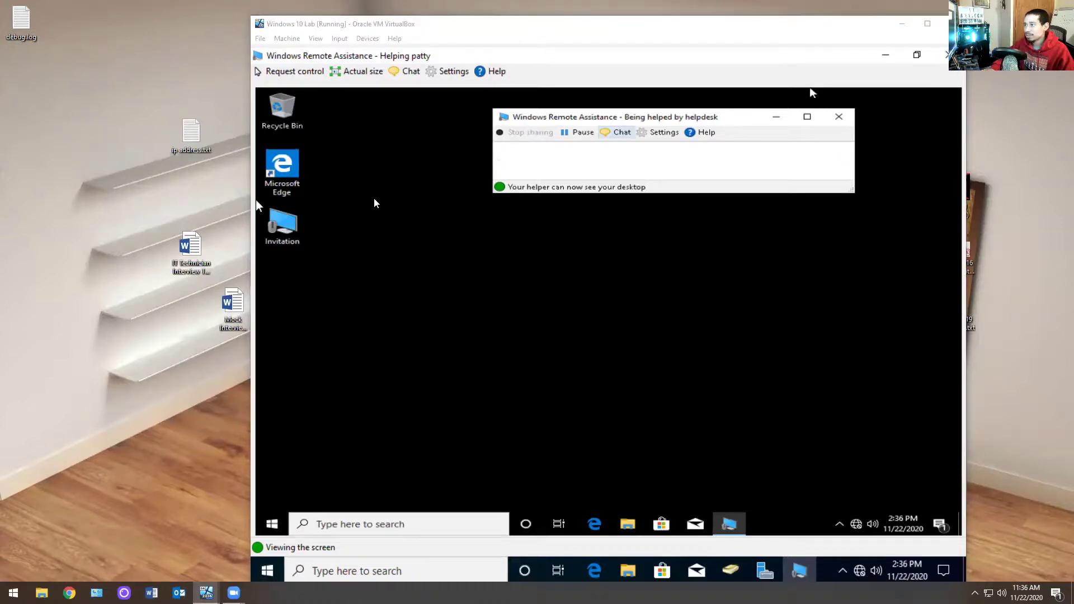
key(alt+Tab)
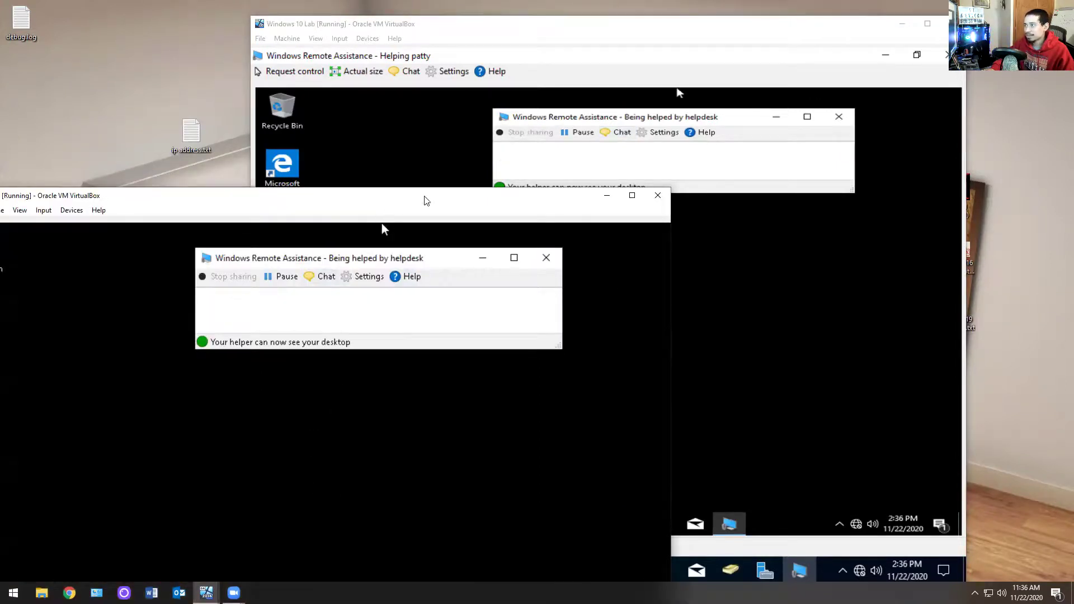
Step: Place Desktop 2 on the right beside the helper's view and open File Explorer there
drag(382, 223, 992, 210)
drag(694, 31, 437, 42)
click(823, 187)
drag(822, 183, 629, 52)
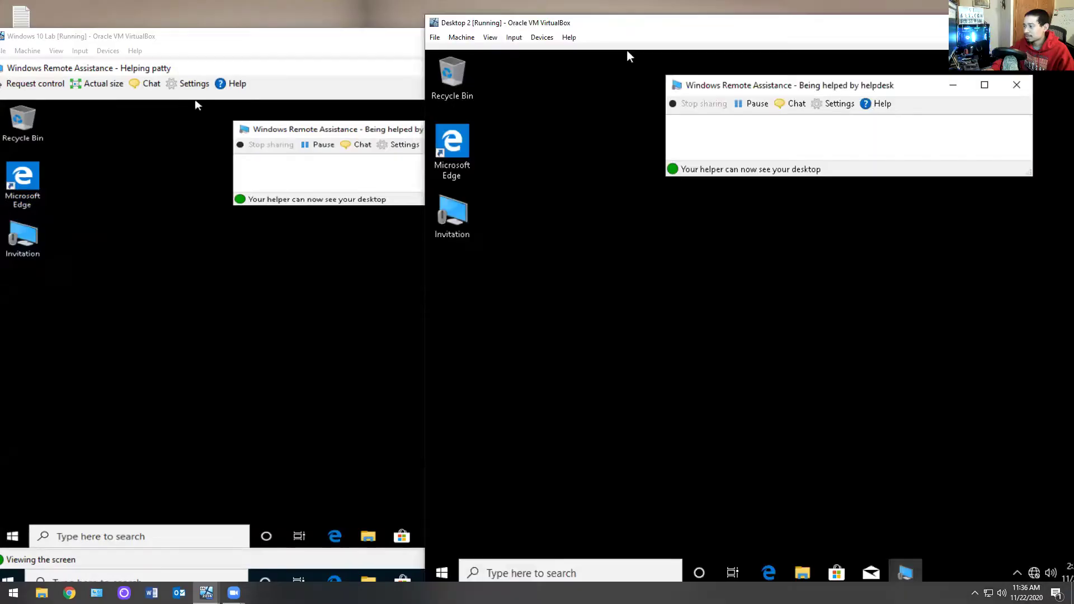
double_click(806, 567)
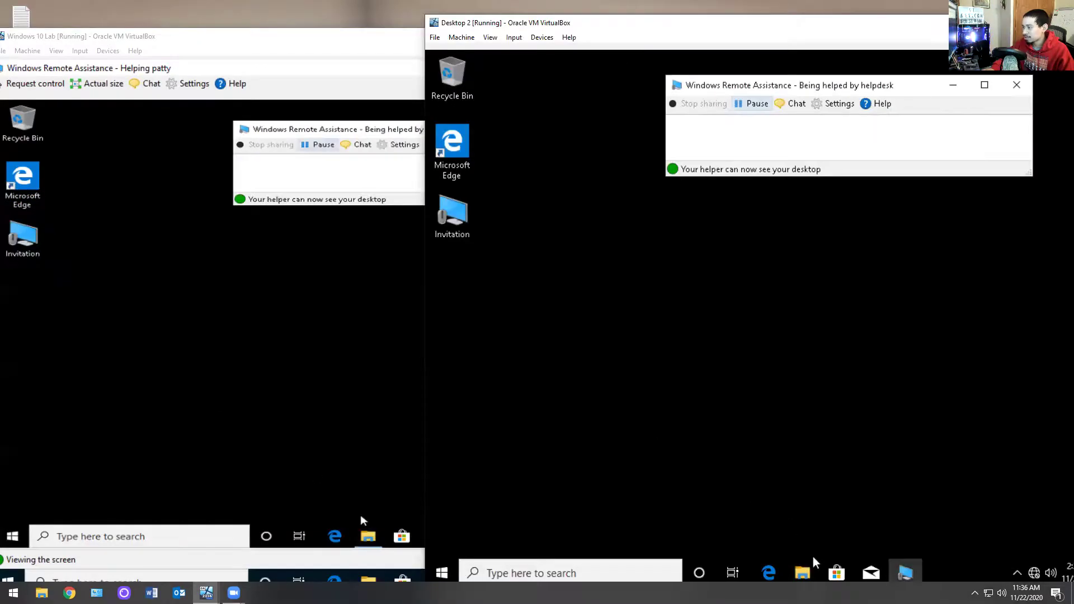
click(812, 565)
Step: From This PC, check that the P: and hr Z: drives are empty, then close Explorer
click(475, 365)
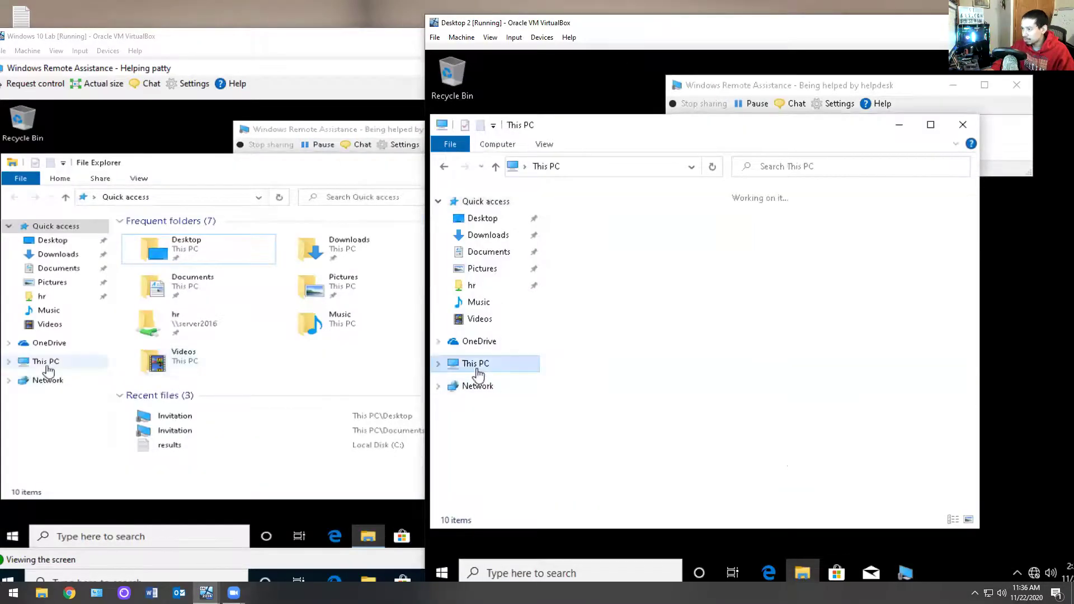
click(795, 457)
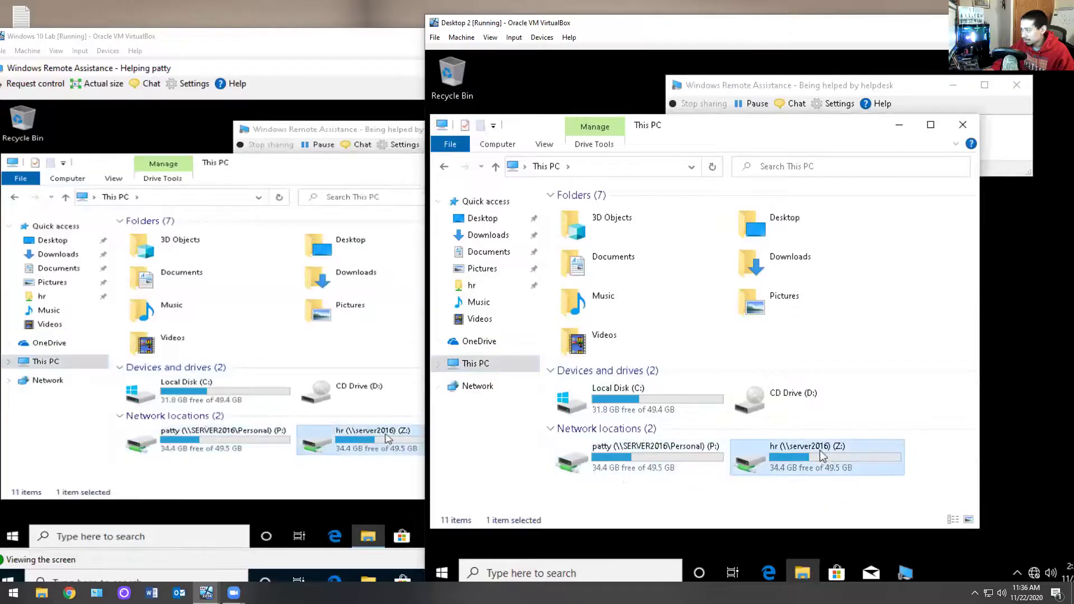
double_click(630, 464)
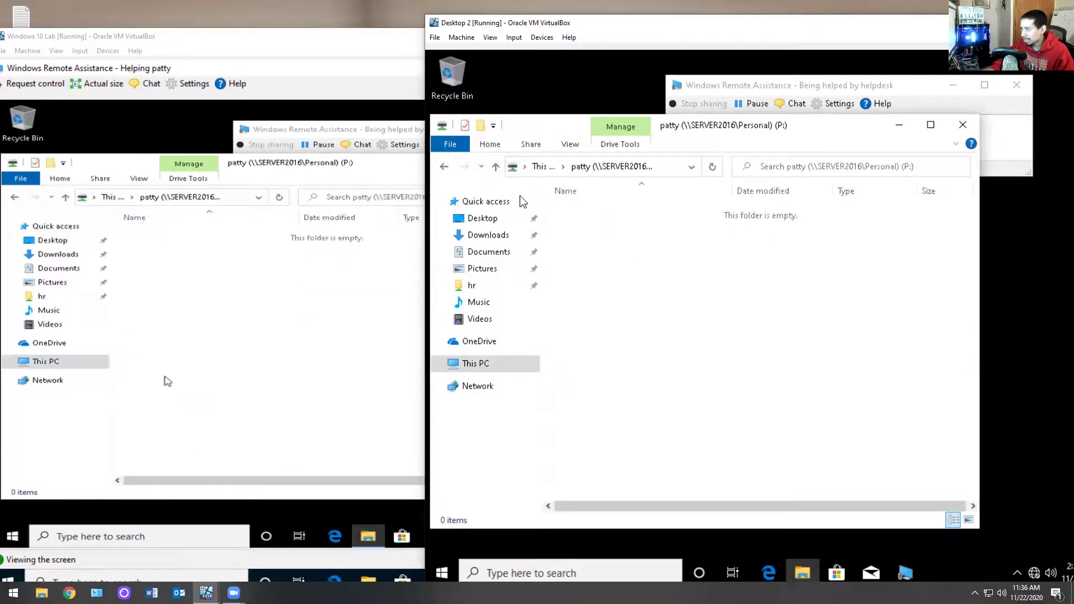
click(444, 166)
double_click(823, 460)
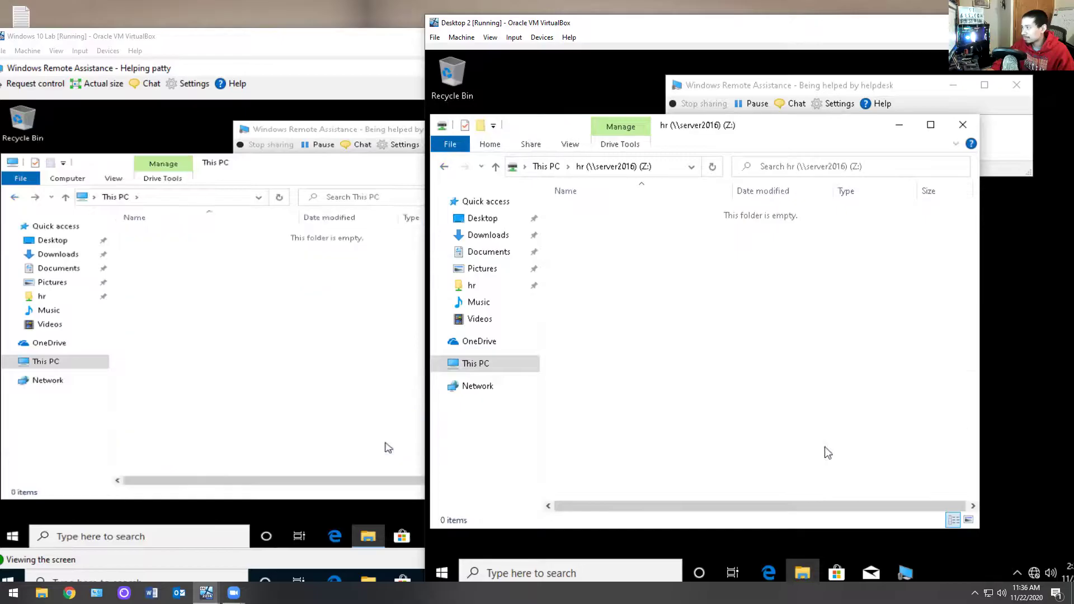
click(968, 129)
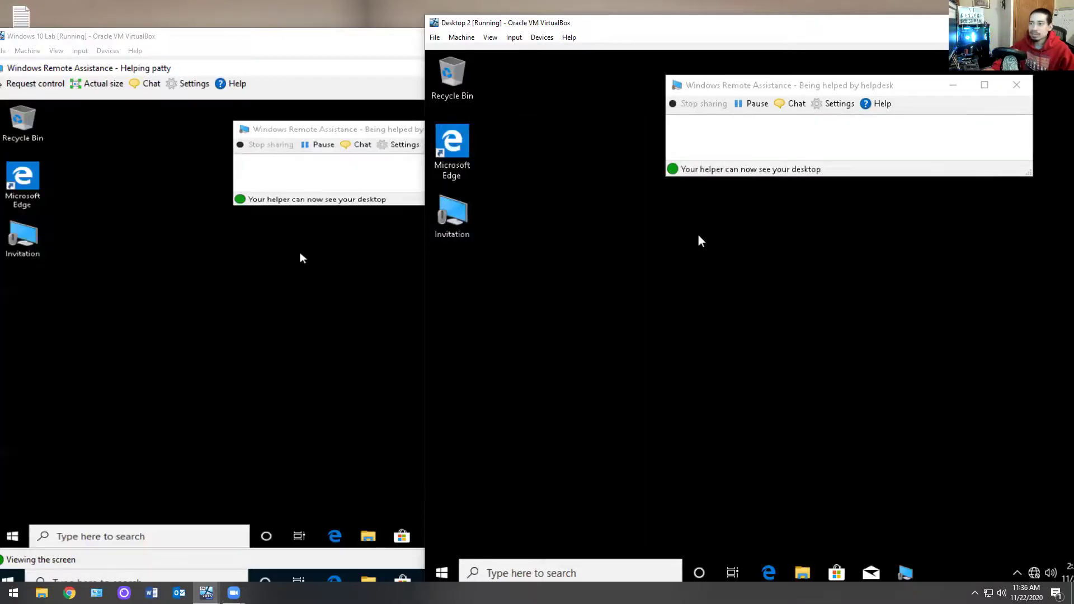
click(371, 168)
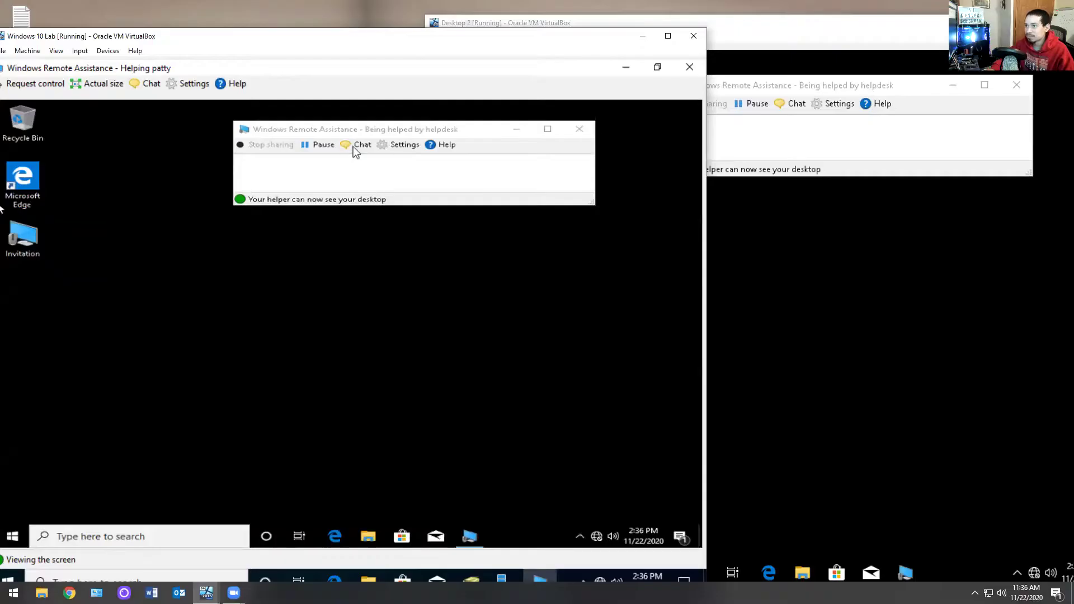
Step: In the helper's chat, send 'good morning' and ask what the computer's issue is
click(148, 84)
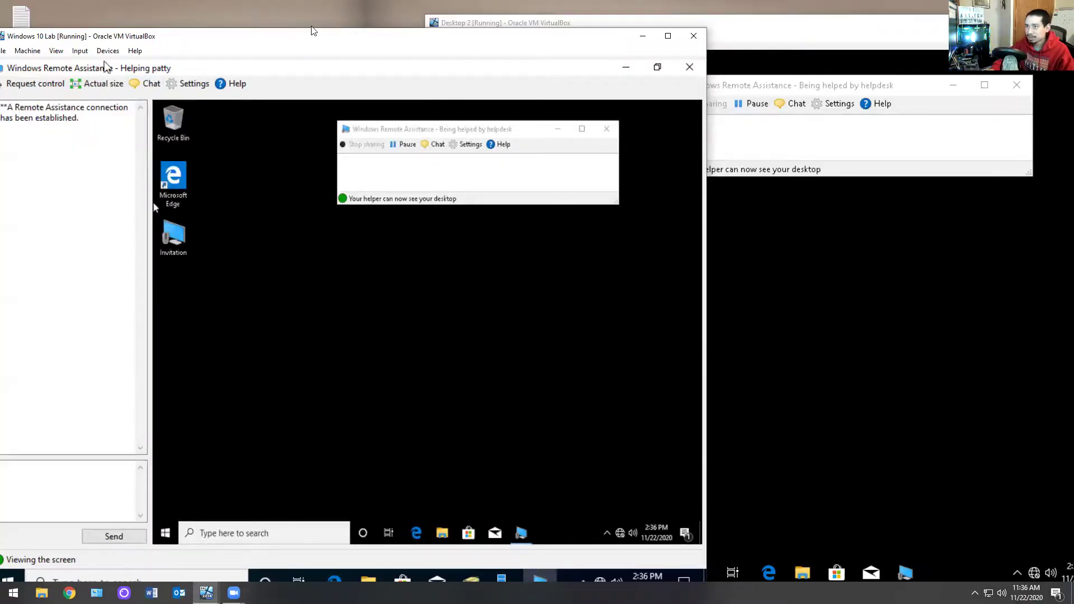
drag(313, 30, 437, 20)
click(180, 467)
text(what's the isse)
key(BackSpace)
text(y)
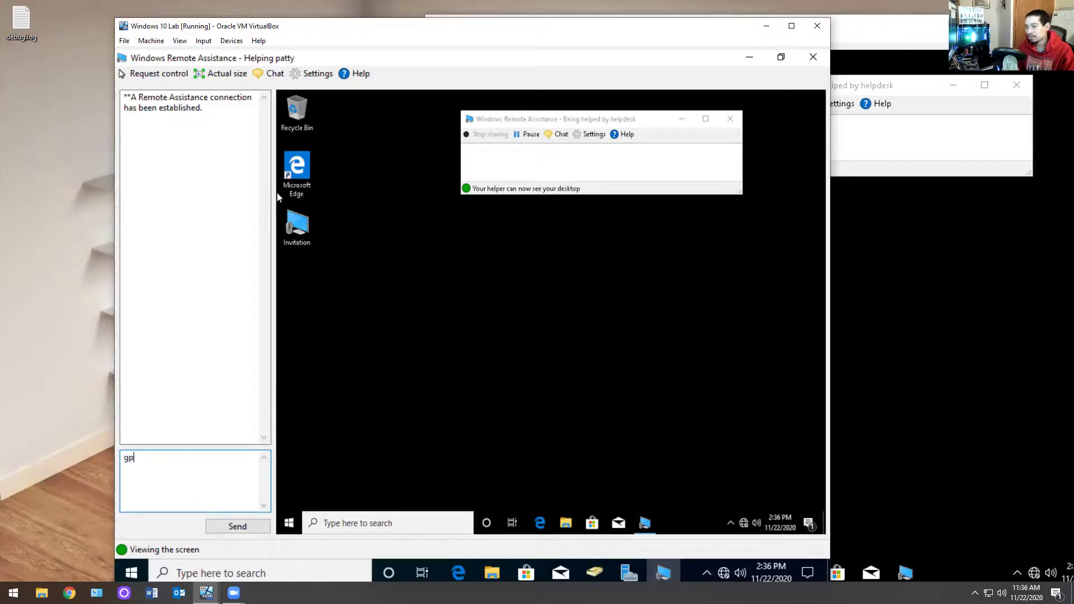
text(good mornin)
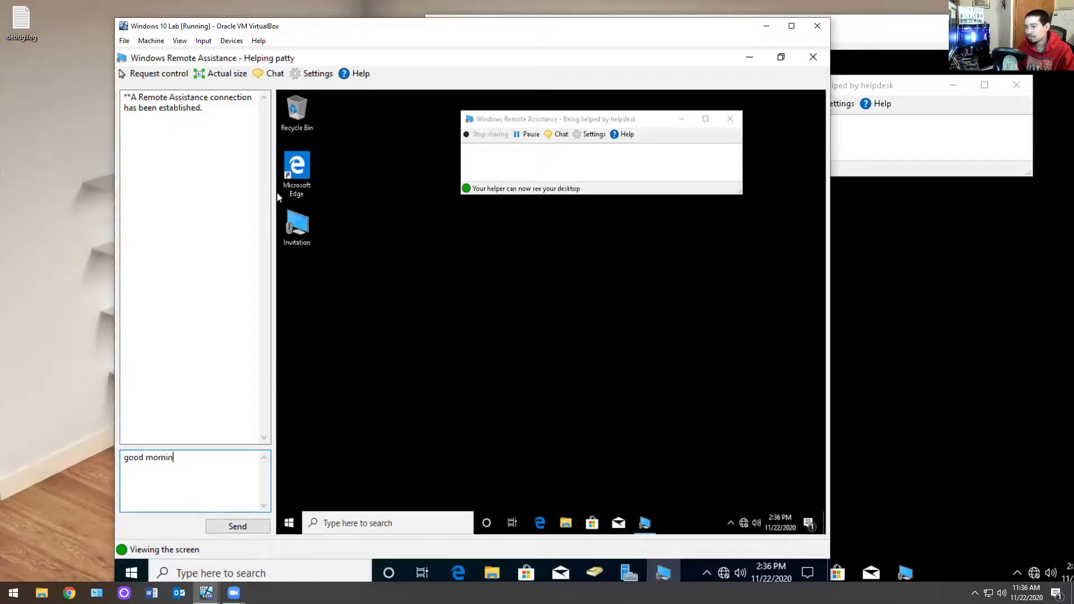
text(g)
key(Return)
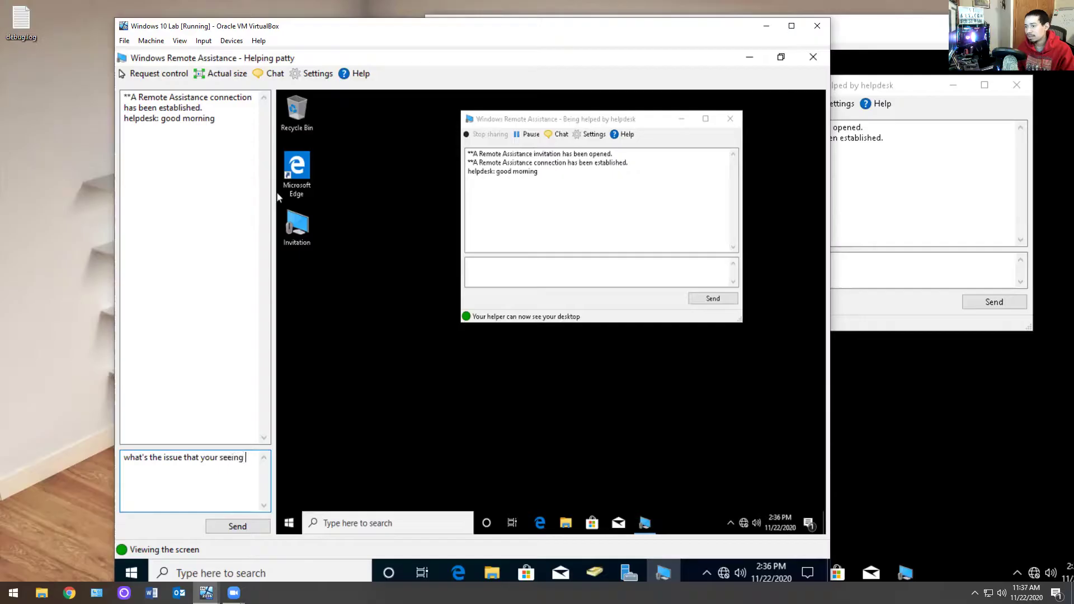
text(er?)
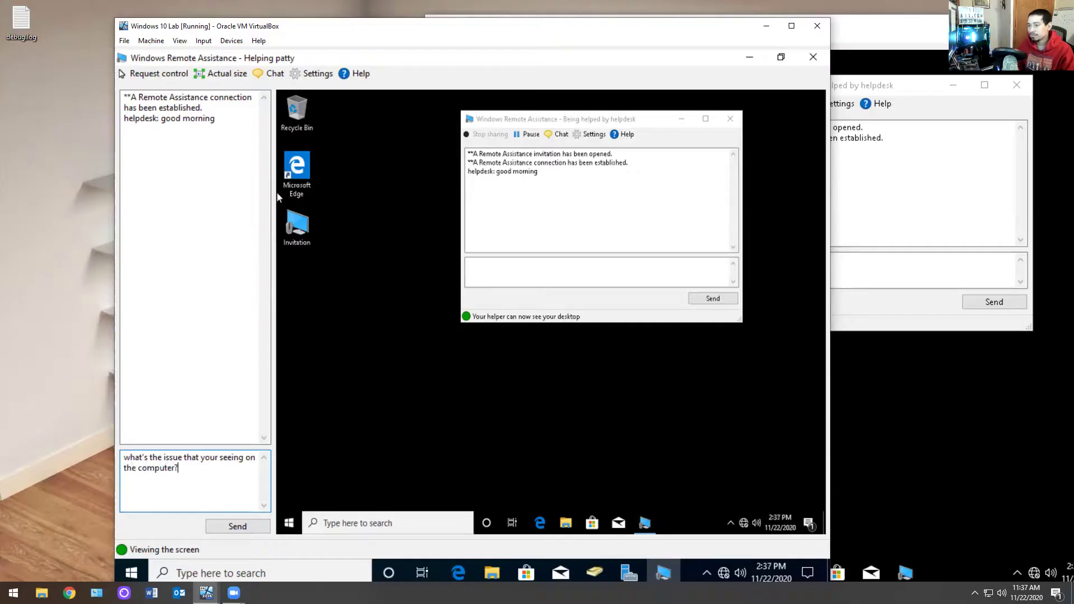
key(Return)
Step: Send the chat request 'can I take control for a second?' from the helper
click(957, 147)
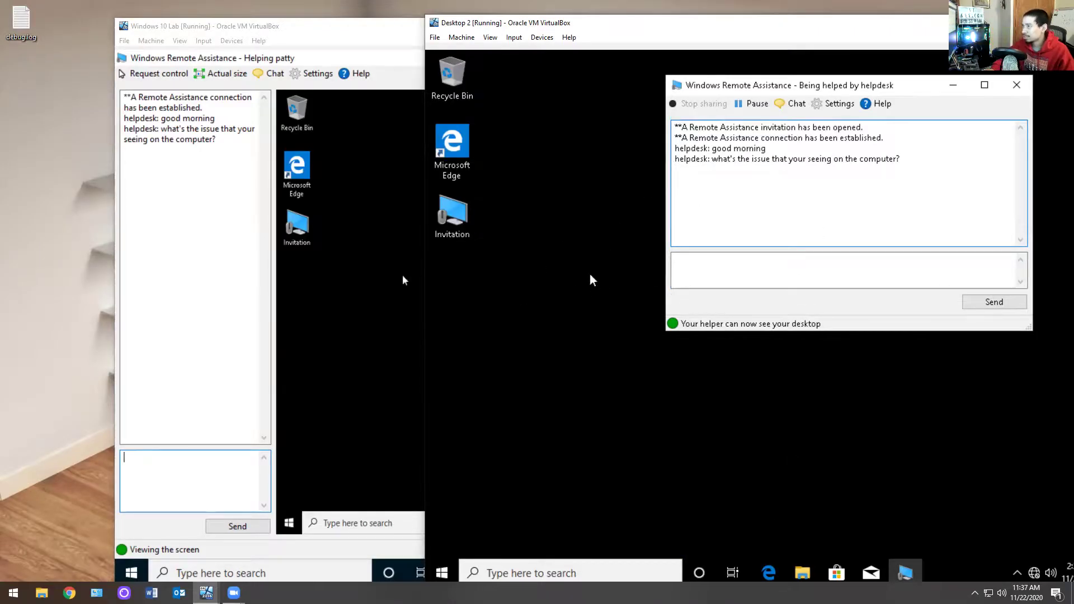
click(279, 324)
text(can I take control for a second?)
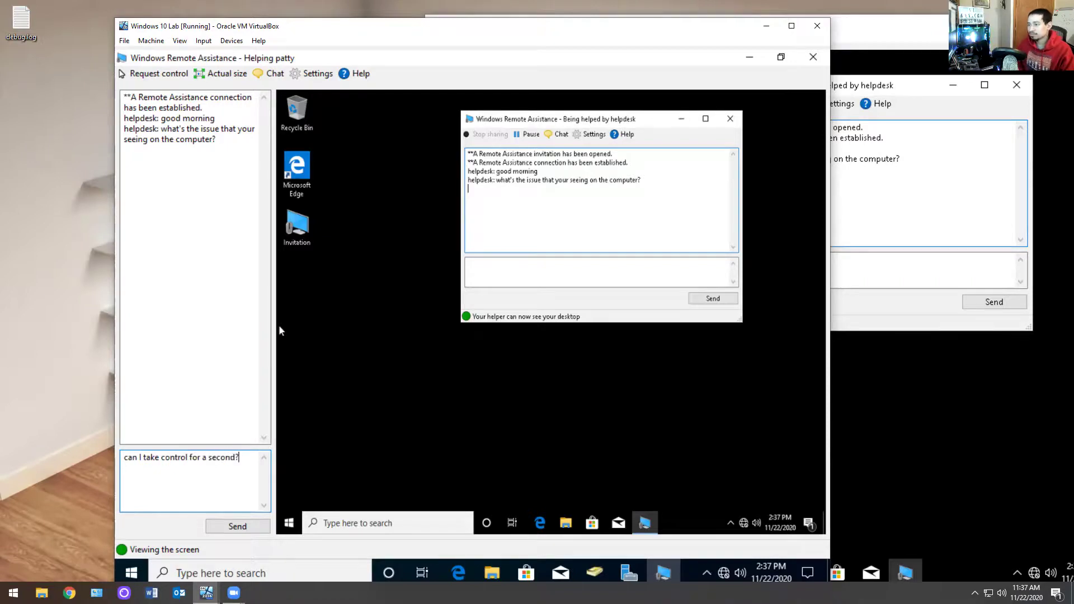
key(Return)
Step: Reply 'yes' in the chat from Desktop 2
click(834, 277)
text(yes)
key(Return)
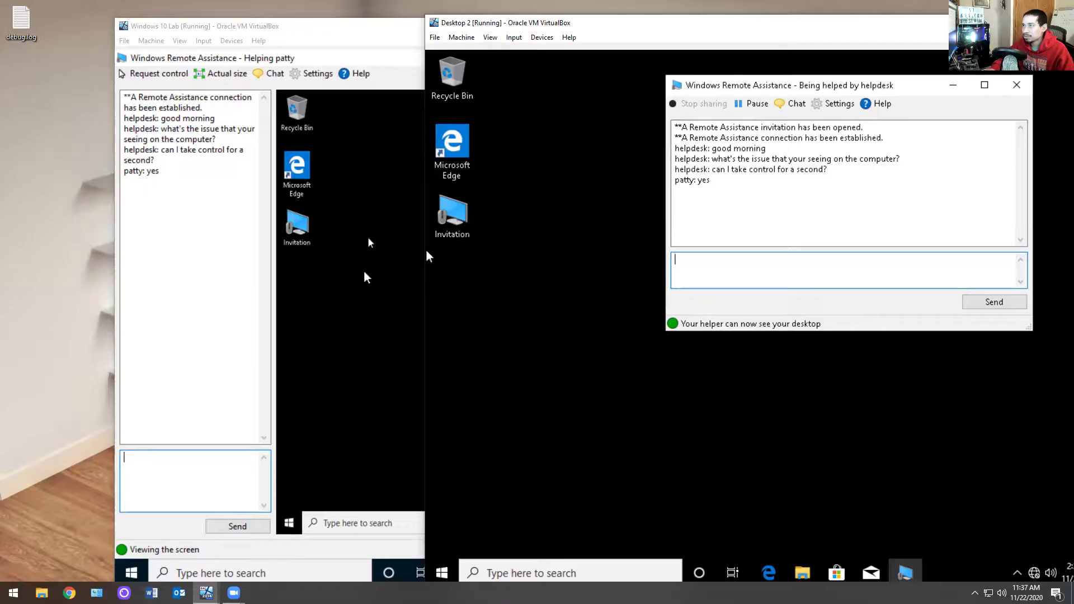
click(424, 249)
Step: Request control from the helper and accept the share-control prompt on Desktop 2
click(154, 75)
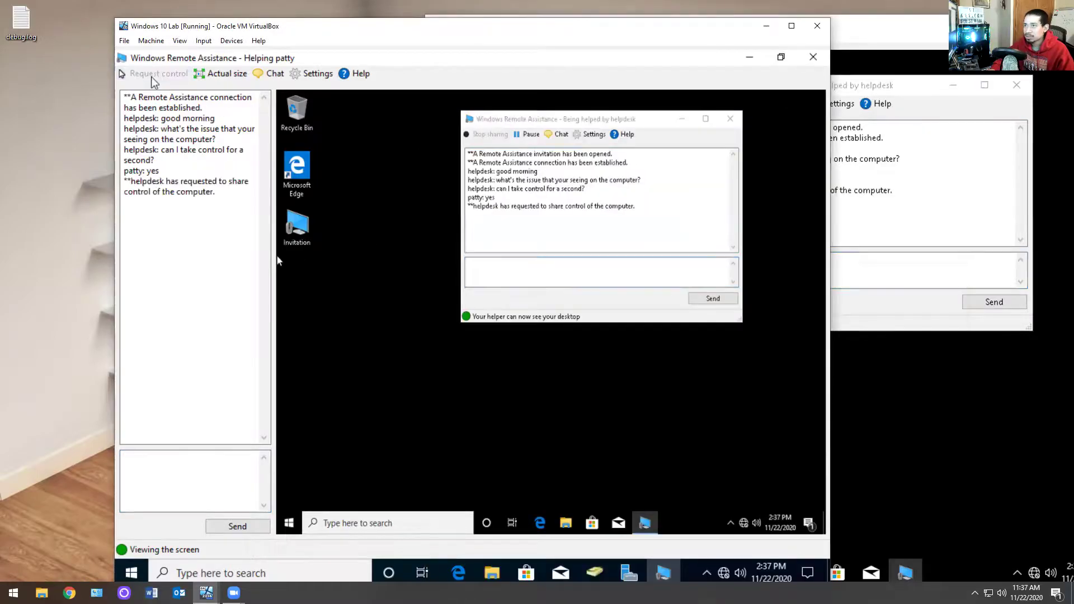
click(829, 286)
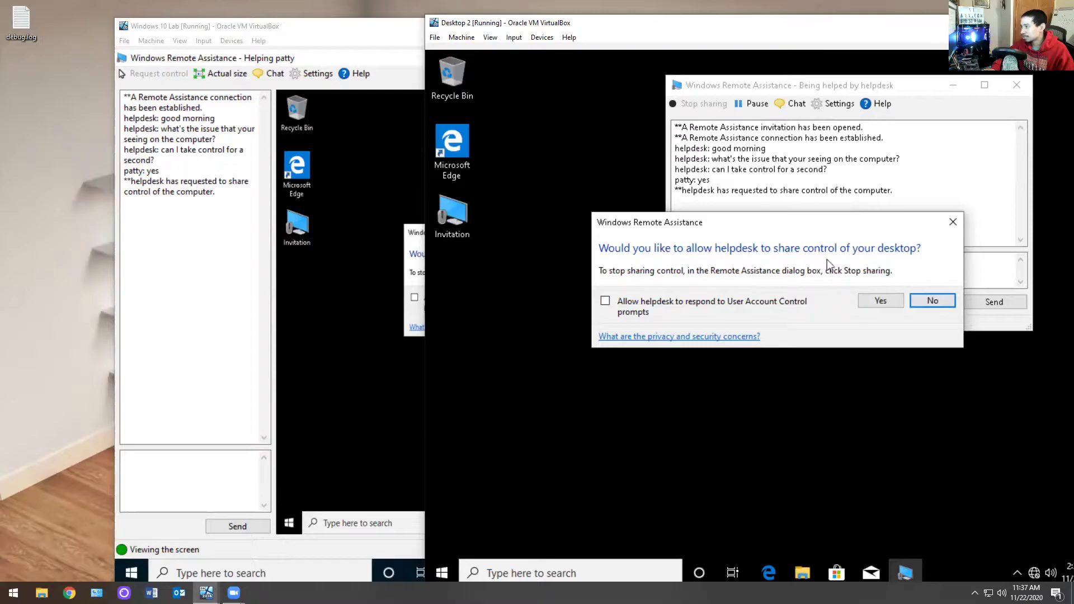
click(880, 300)
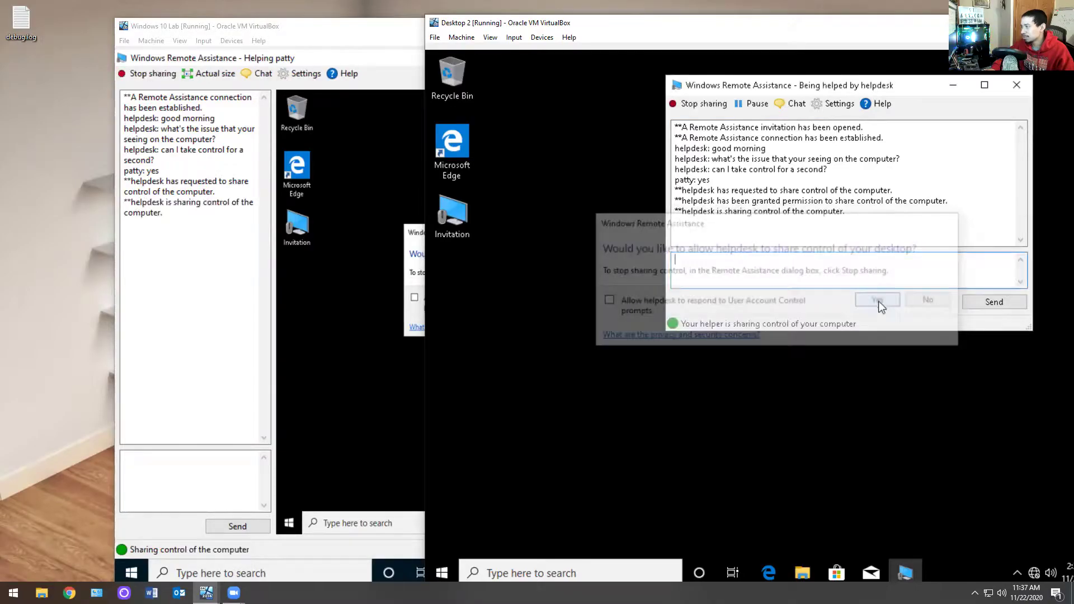
click(278, 380)
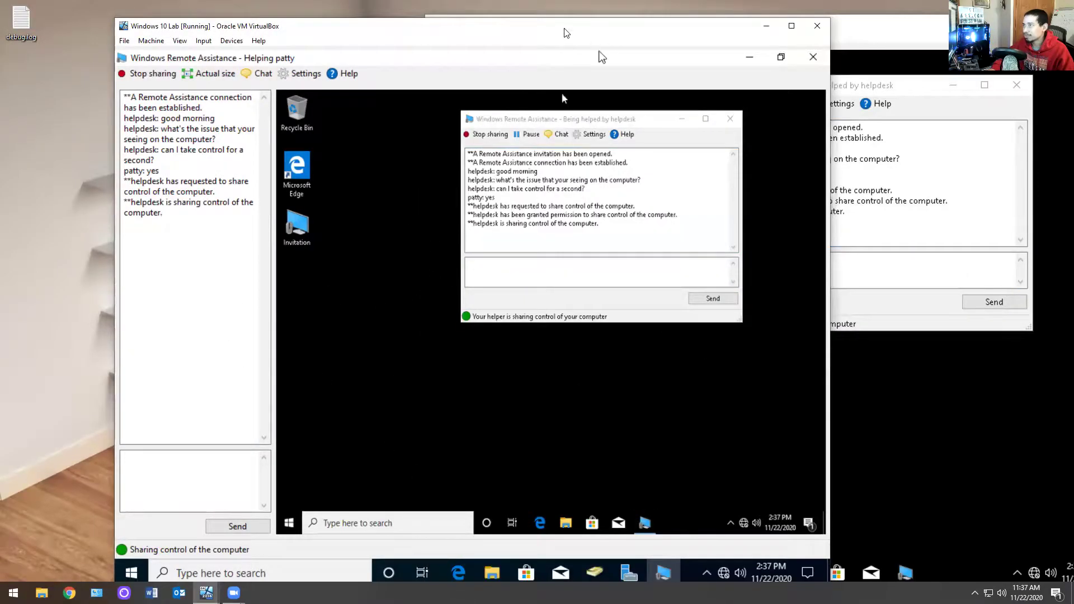
Step: Test typing in the chat box with sample text, then erase it
drag(602, 57, 348, 120)
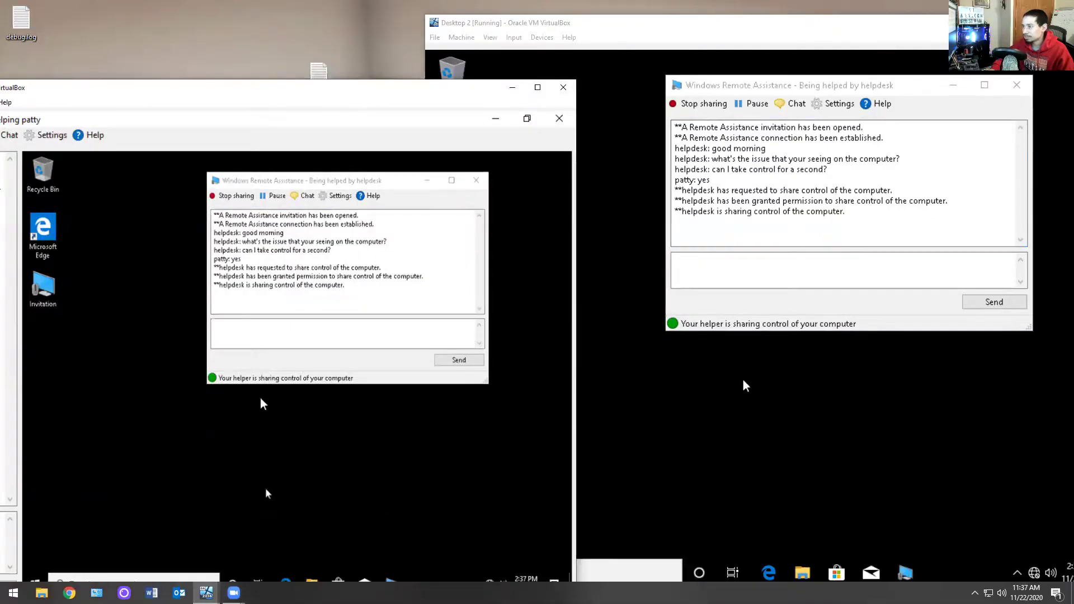
click(275, 335)
text(wdwdw)
key(BackSpace)
key(BackSpace)
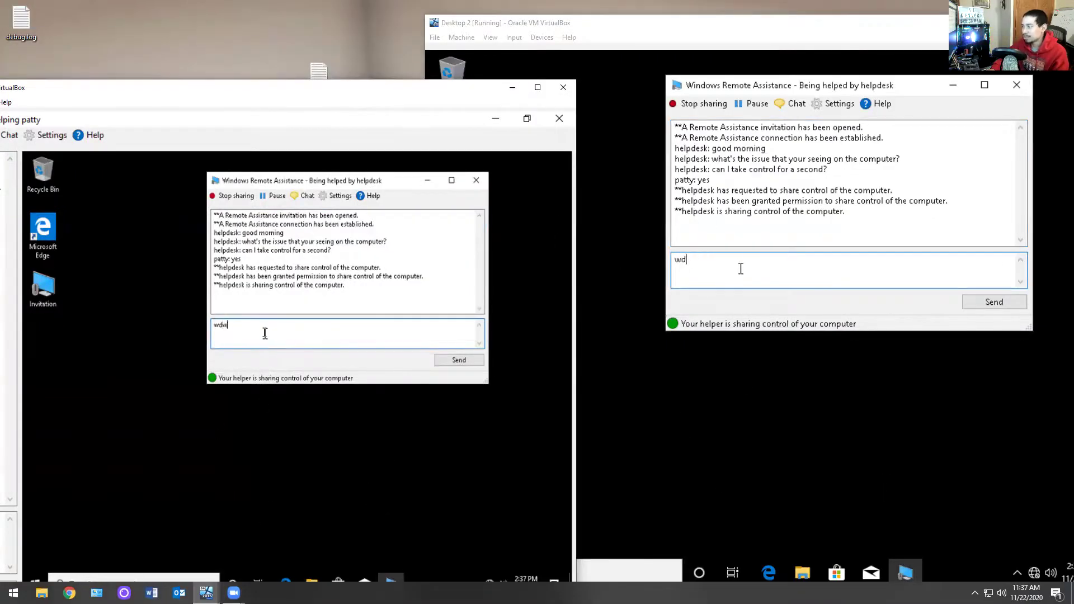
text(dewde)
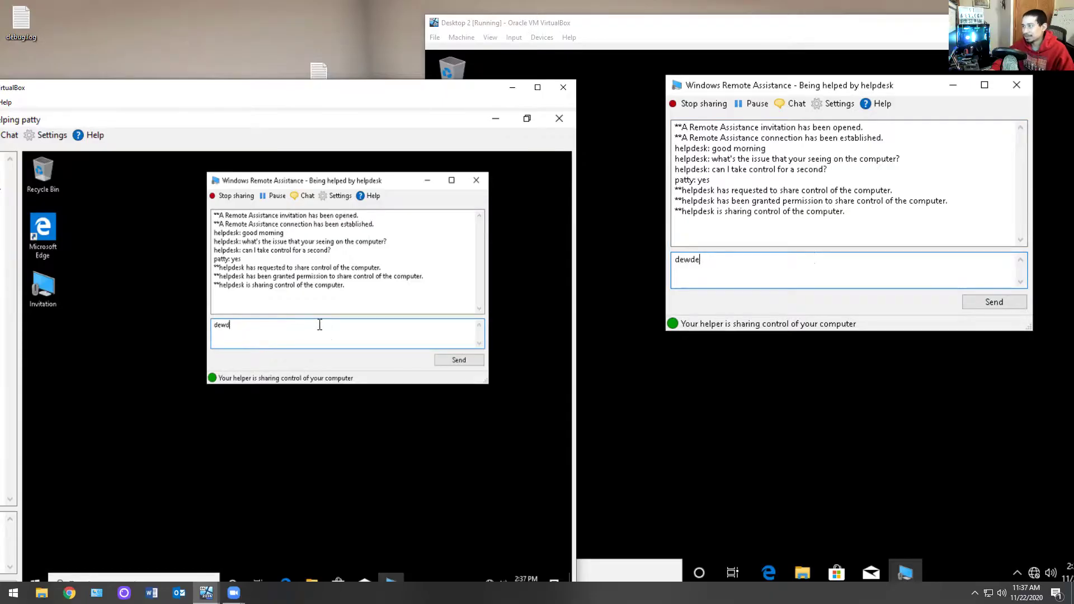
key(BackSpace)
key(BackSpace)
key(BackSpace)
key(BackSpace)
key(BackSpace)
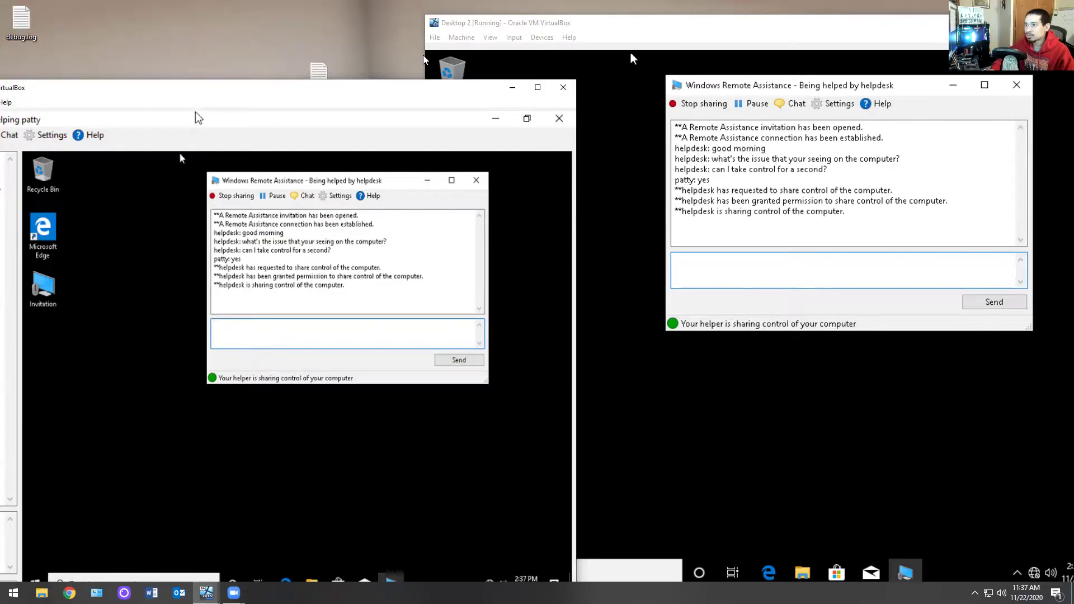
drag(204, 89, 438, 34)
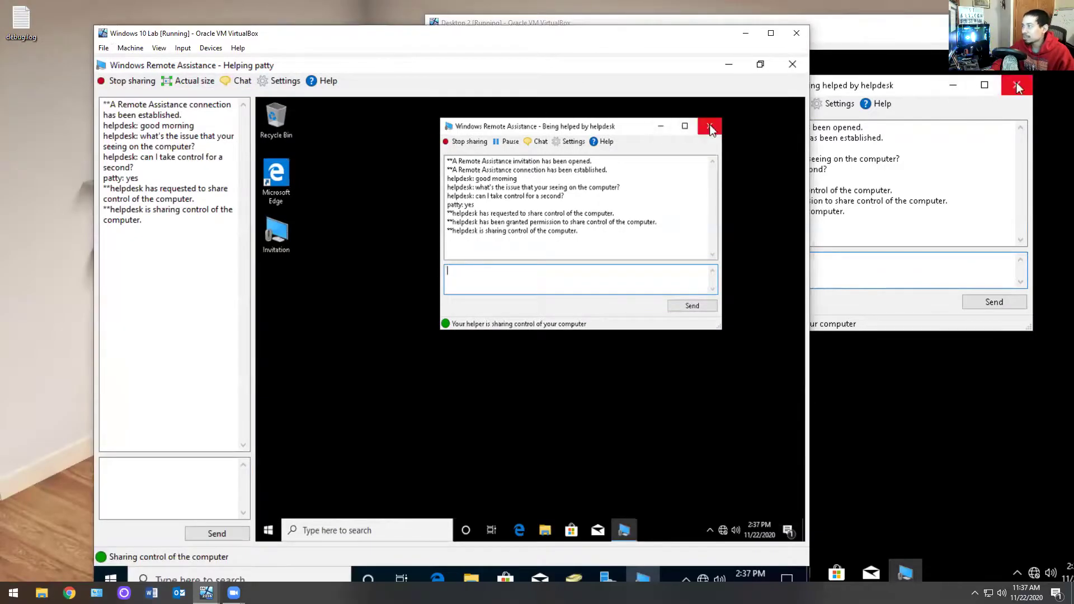
Step: Close the Remote Assistance windows on both Desktop 2 and Windows 10 Lab
click(1017, 85)
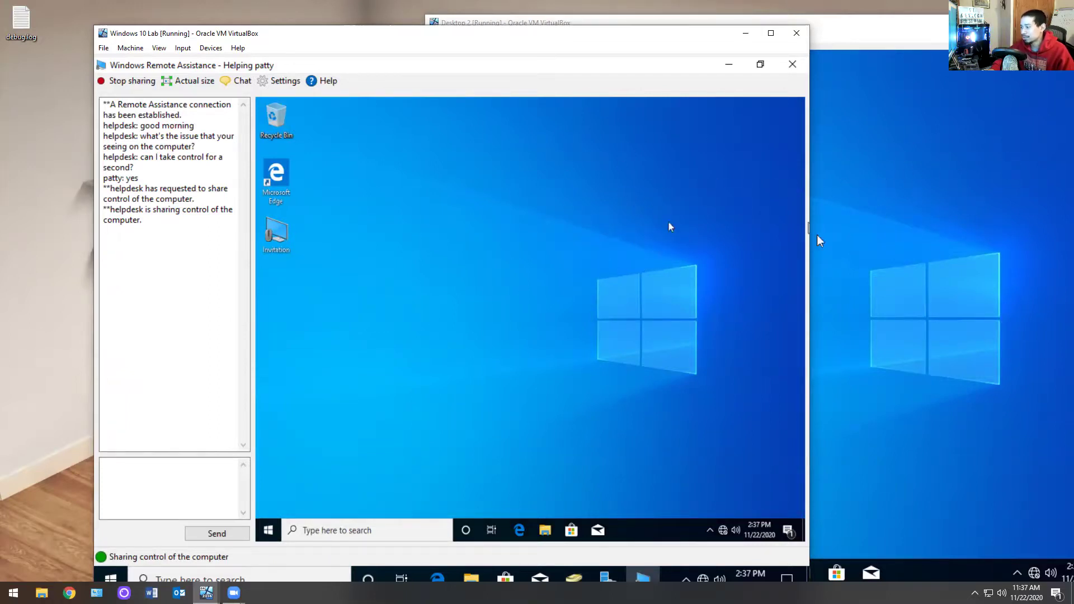
click(790, 66)
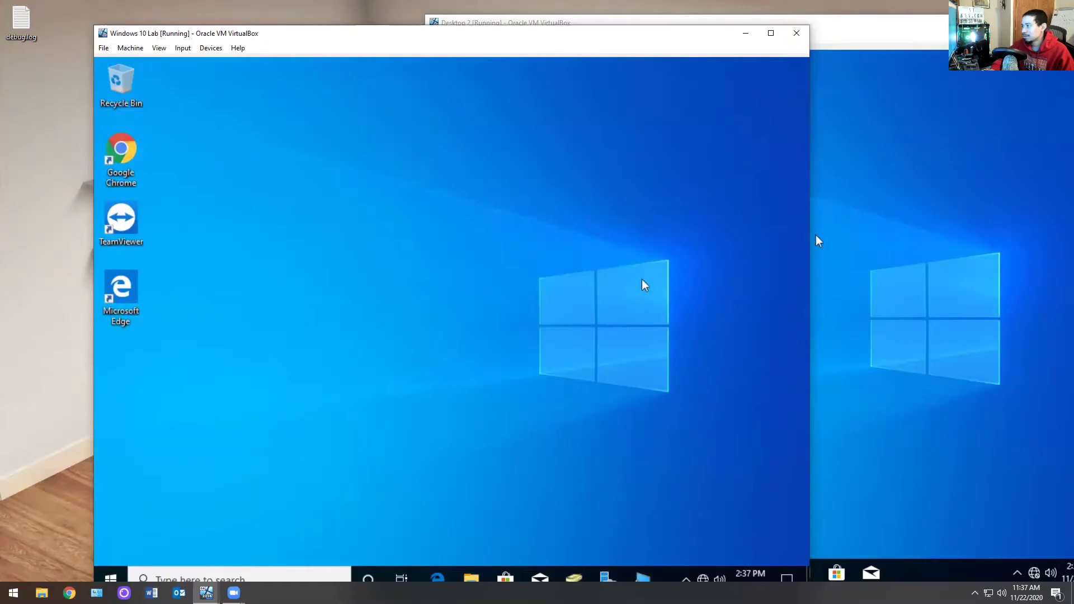
click(1008, 227)
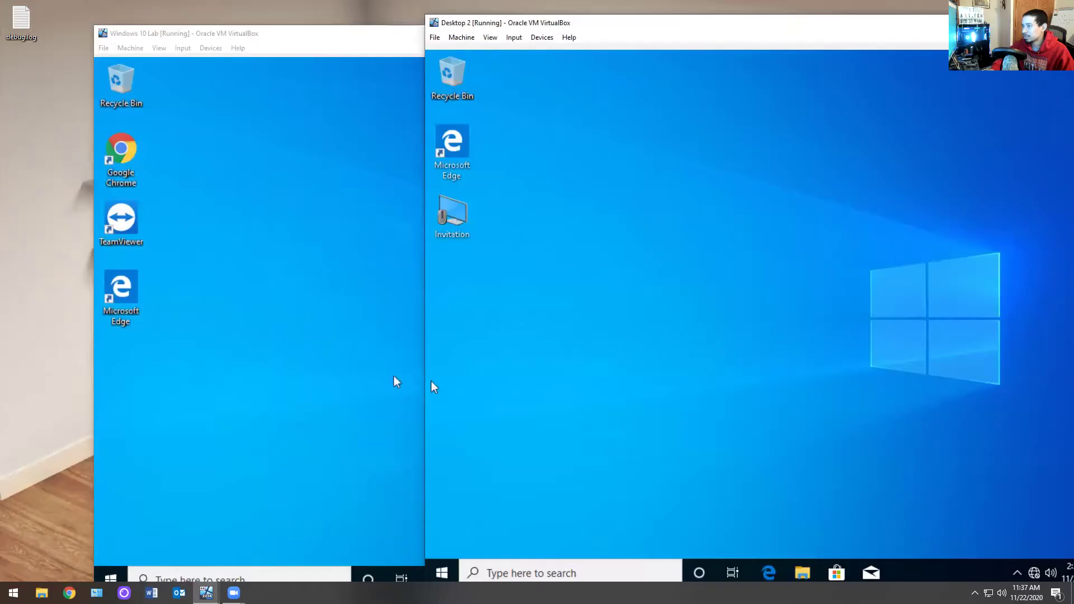
click(446, 209)
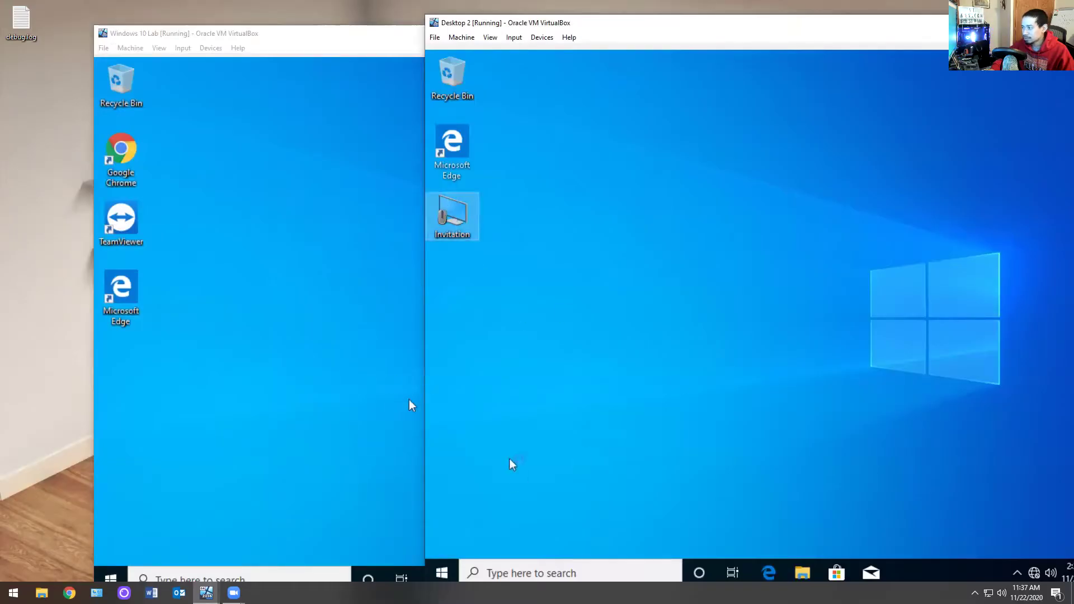
click(408, 399)
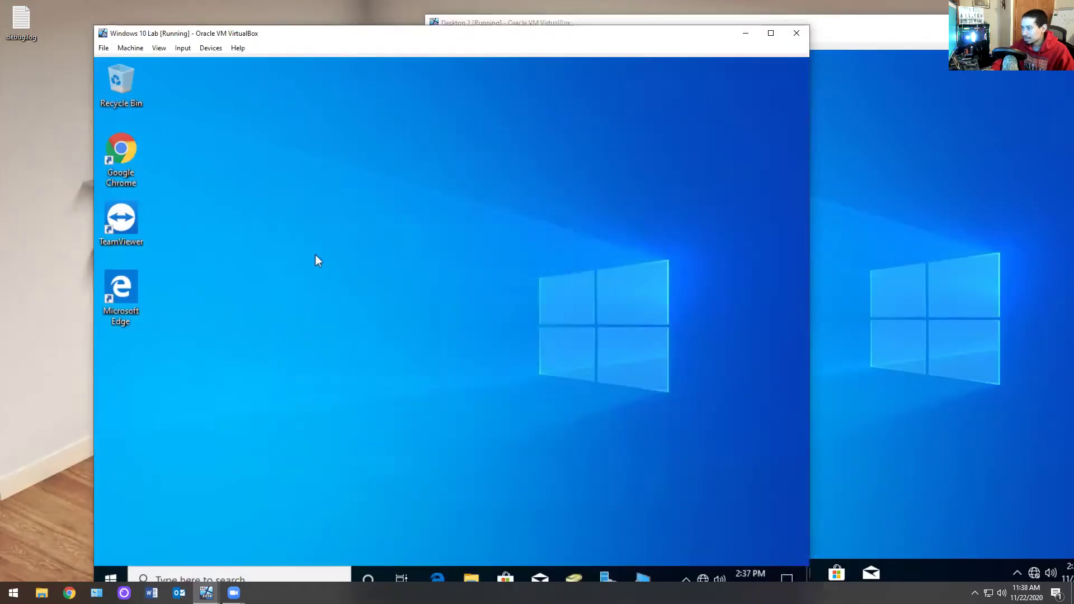
Step: Close the leftover Remote Assistance dialogs on Desktop 2, leaving its plain desktop
click(1017, 259)
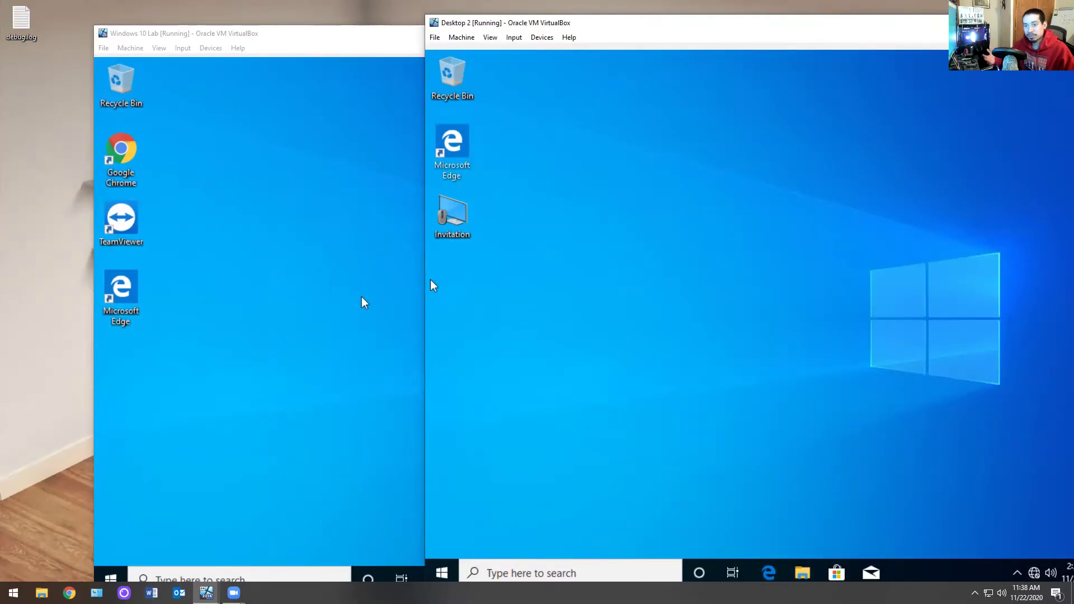
click(360, 238)
click(892, 230)
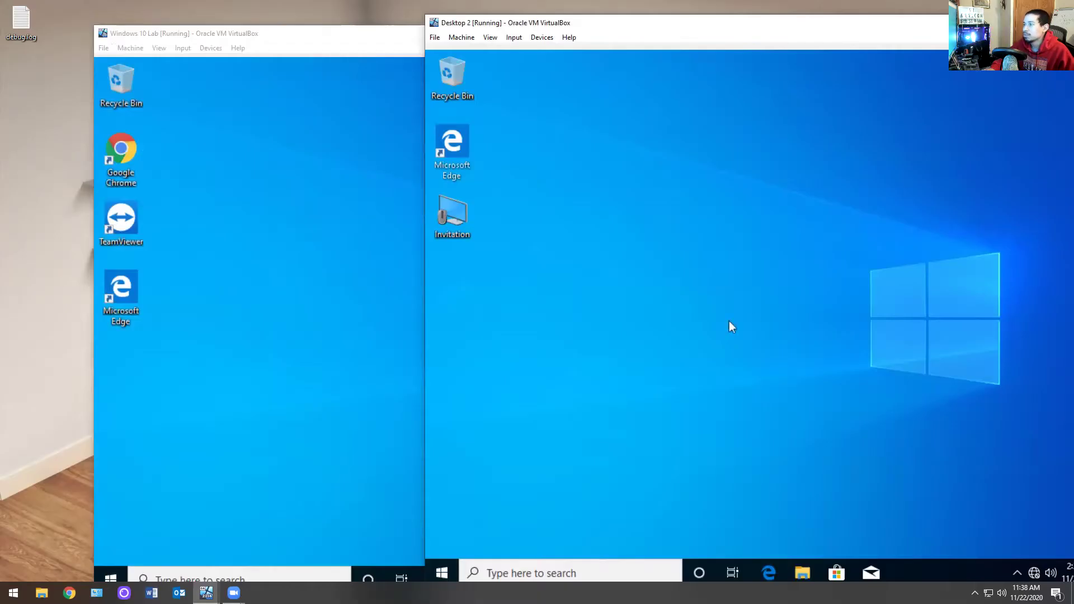
click(314, 237)
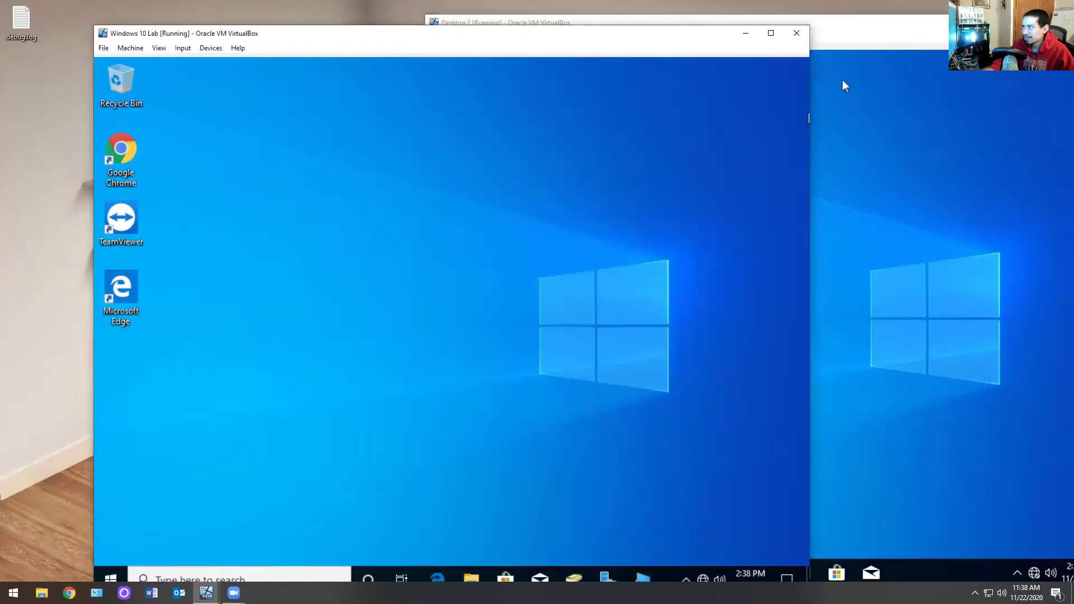
click(814, 51)
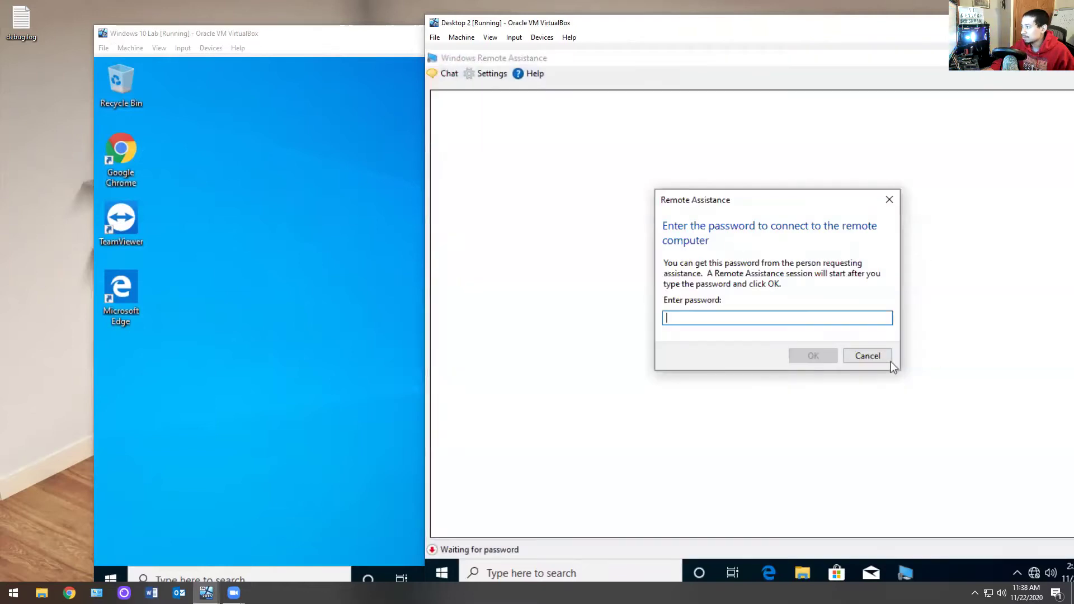
click(877, 360)
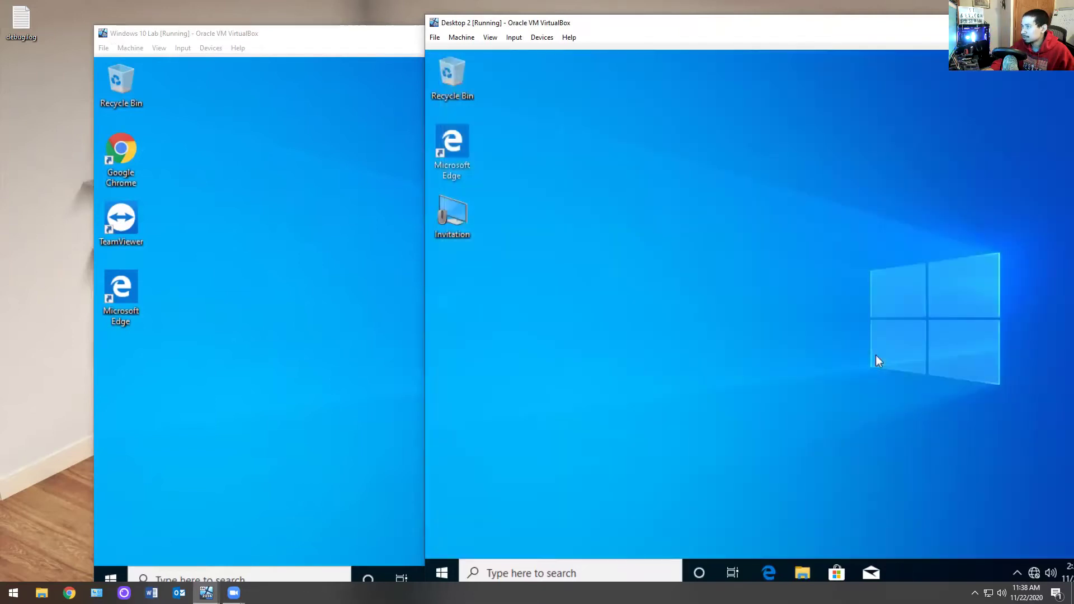
double_click(847, 21)
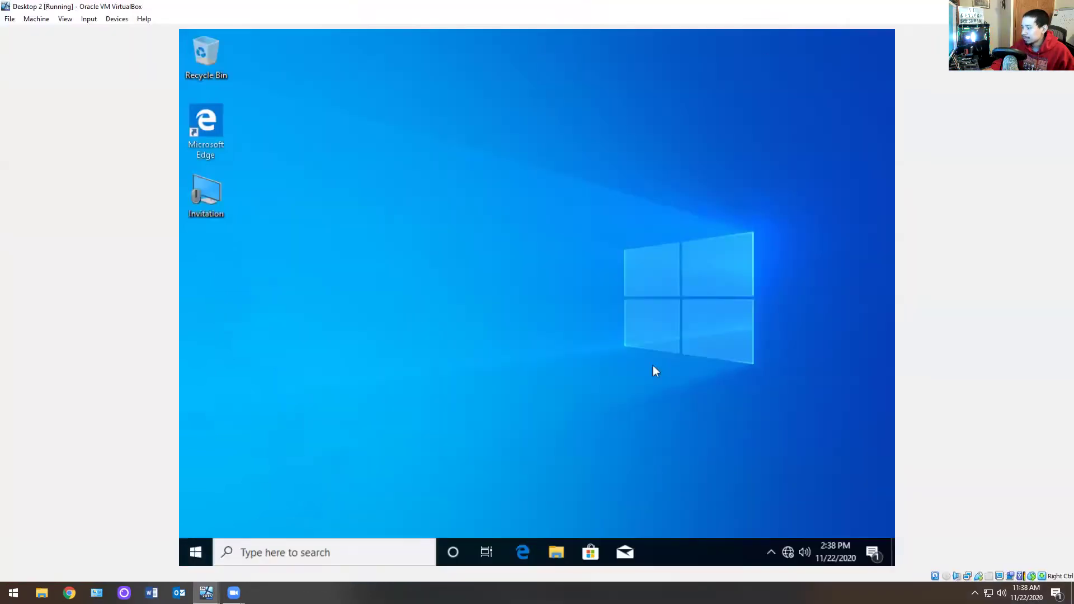
double_click(613, 10)
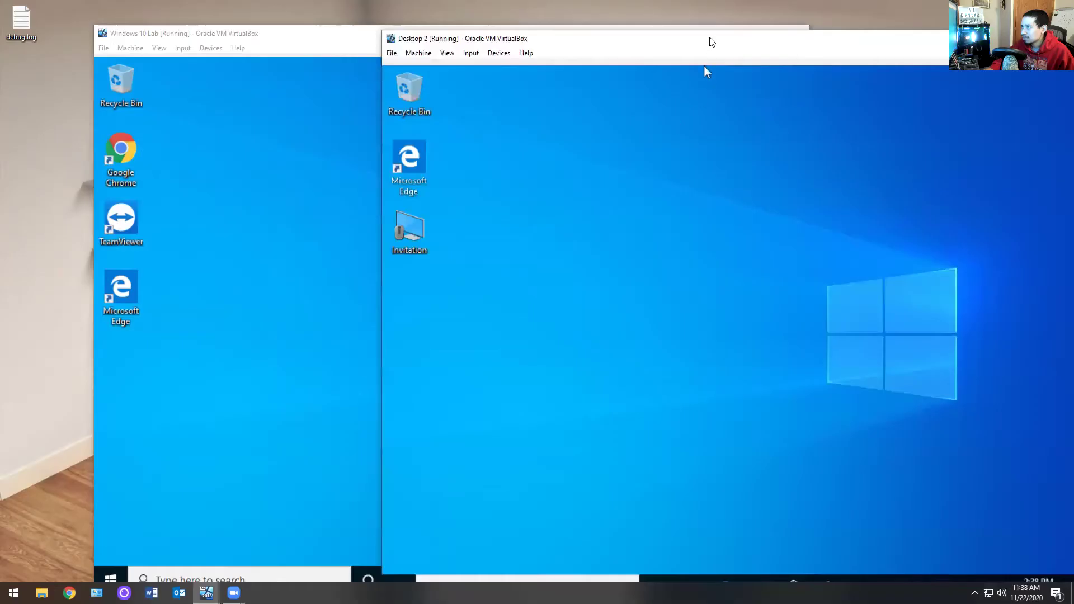
click(264, 367)
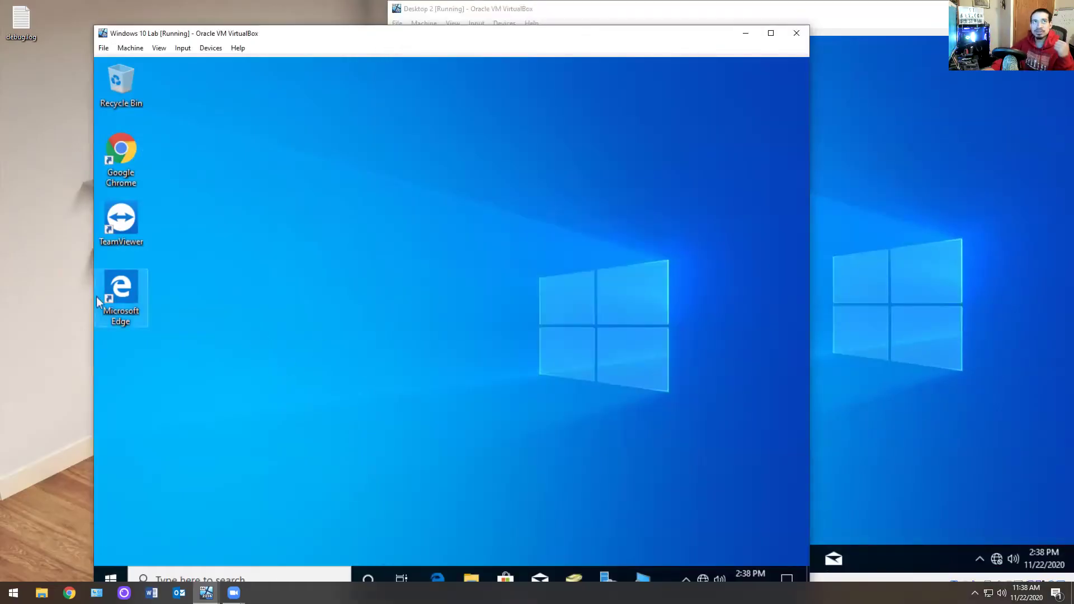